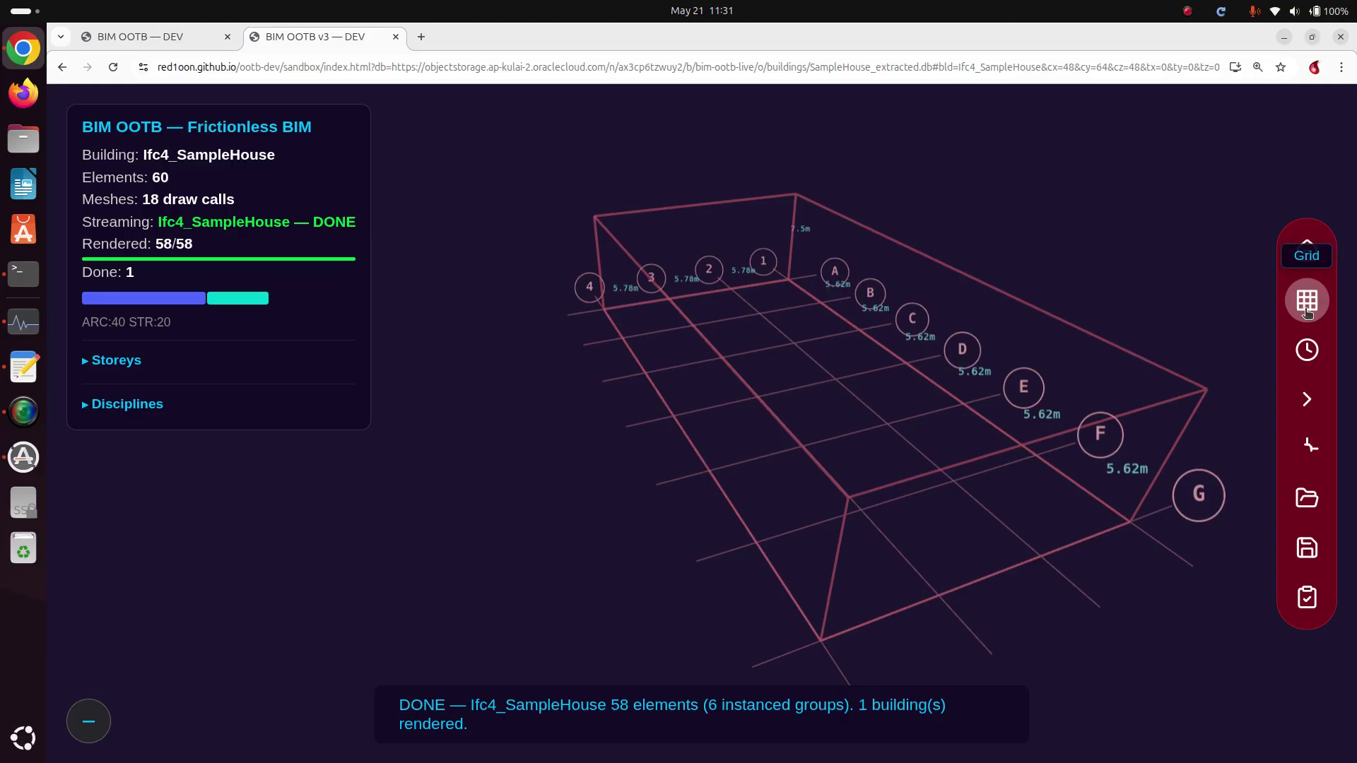
# - Hide the structural grid and leave the Red Pill tools to return to the solid house view
pyautogui.click(1307, 300)
pyautogui.click(1306, 300)
pyautogui.click(1308, 252)
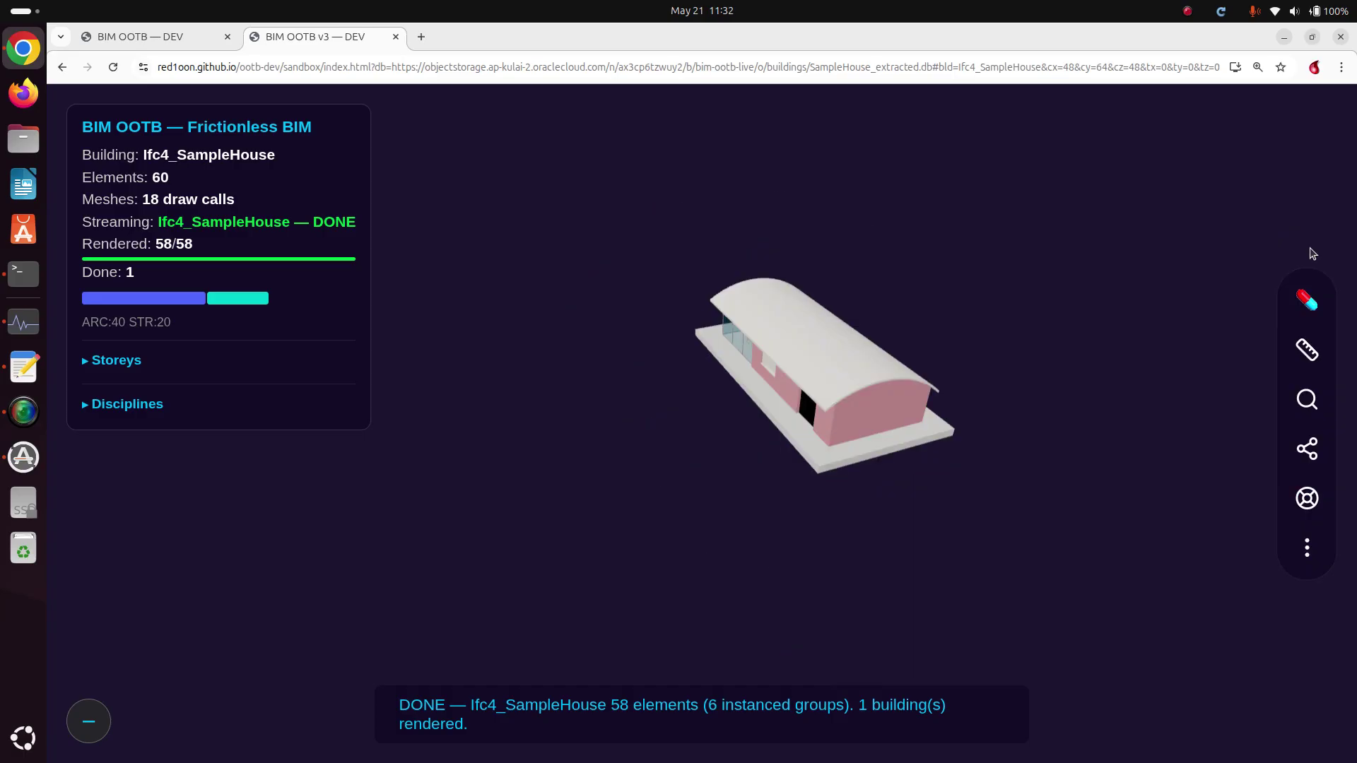
# - Measure the whole building's volume, floor area and height, and close the summary
pyautogui.moveTo(850, 391); pyautogui.dragTo(897, 401)
pyautogui.scroll(5, 939, 419)
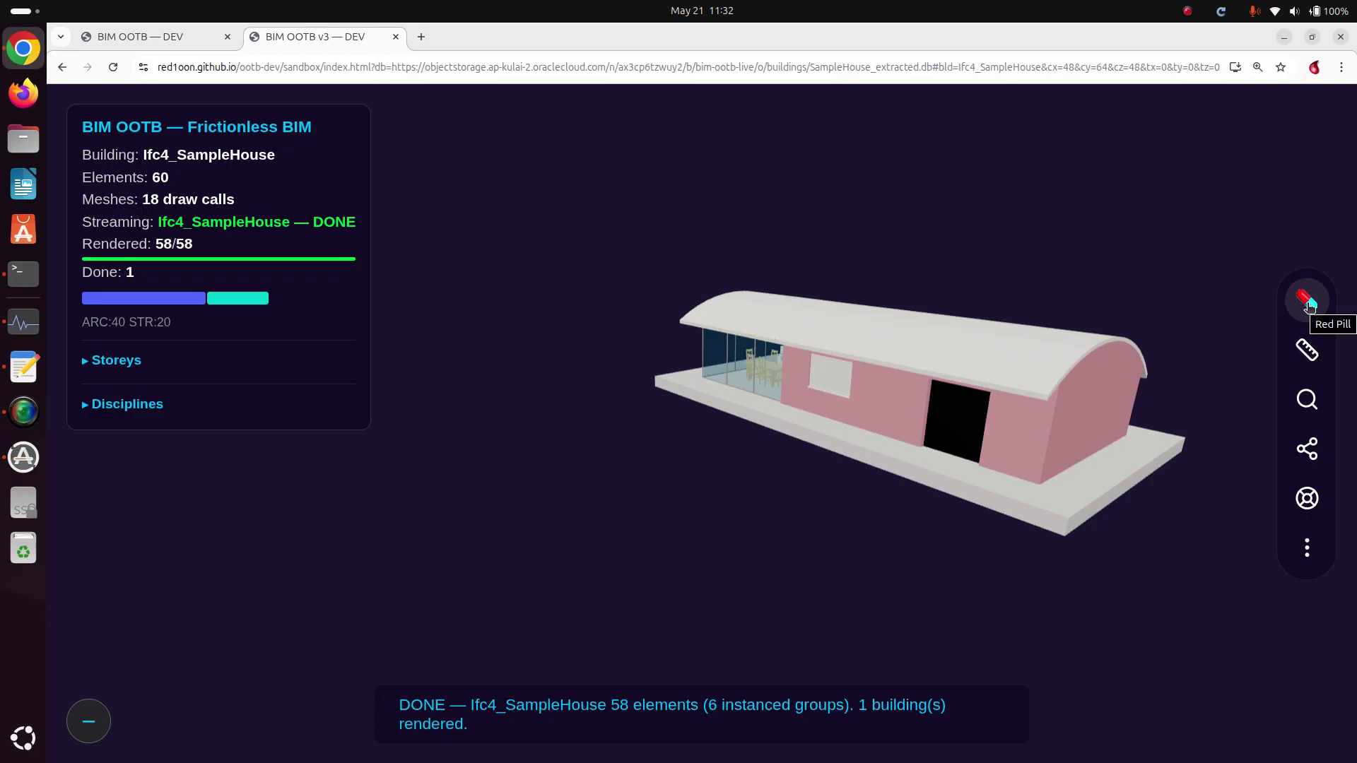
pyautogui.moveTo(1193, 371); pyautogui.dragTo(1178, 379)
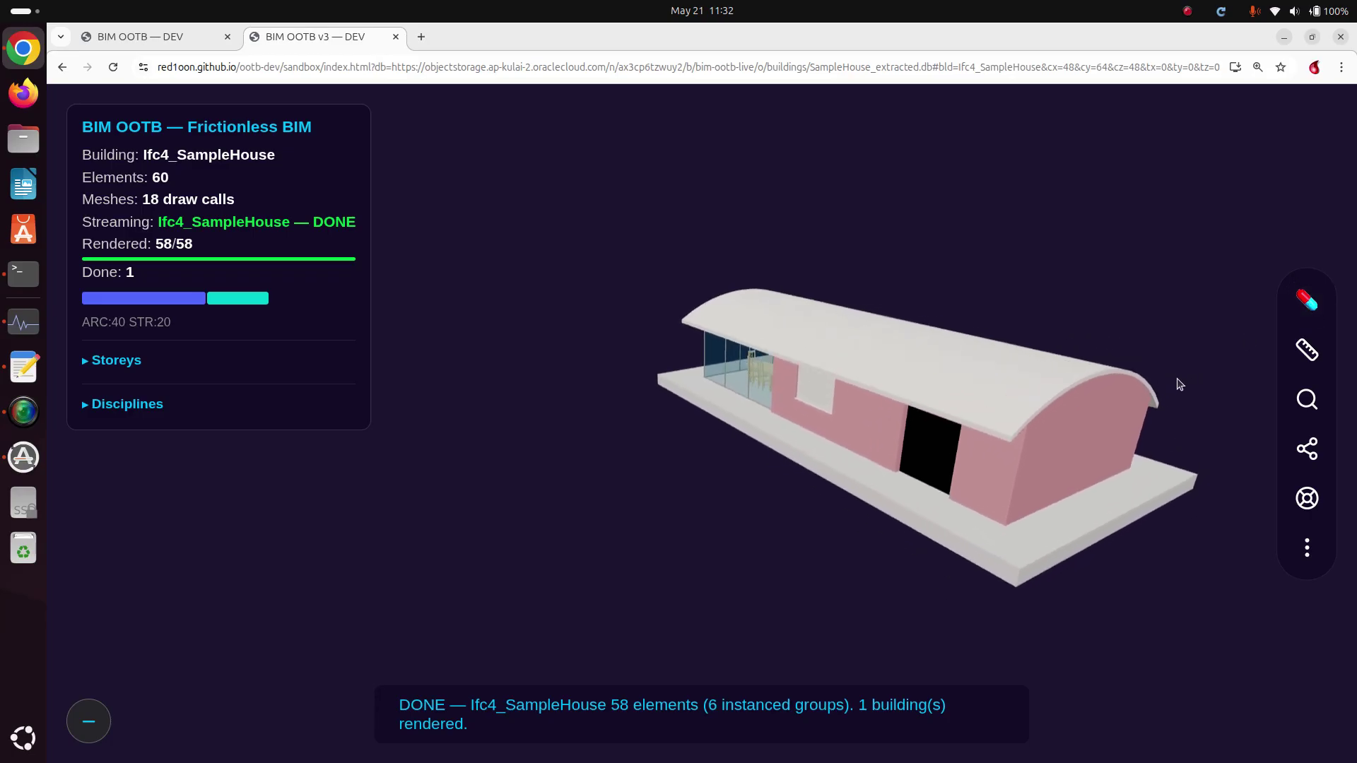
pyautogui.click(1309, 351)
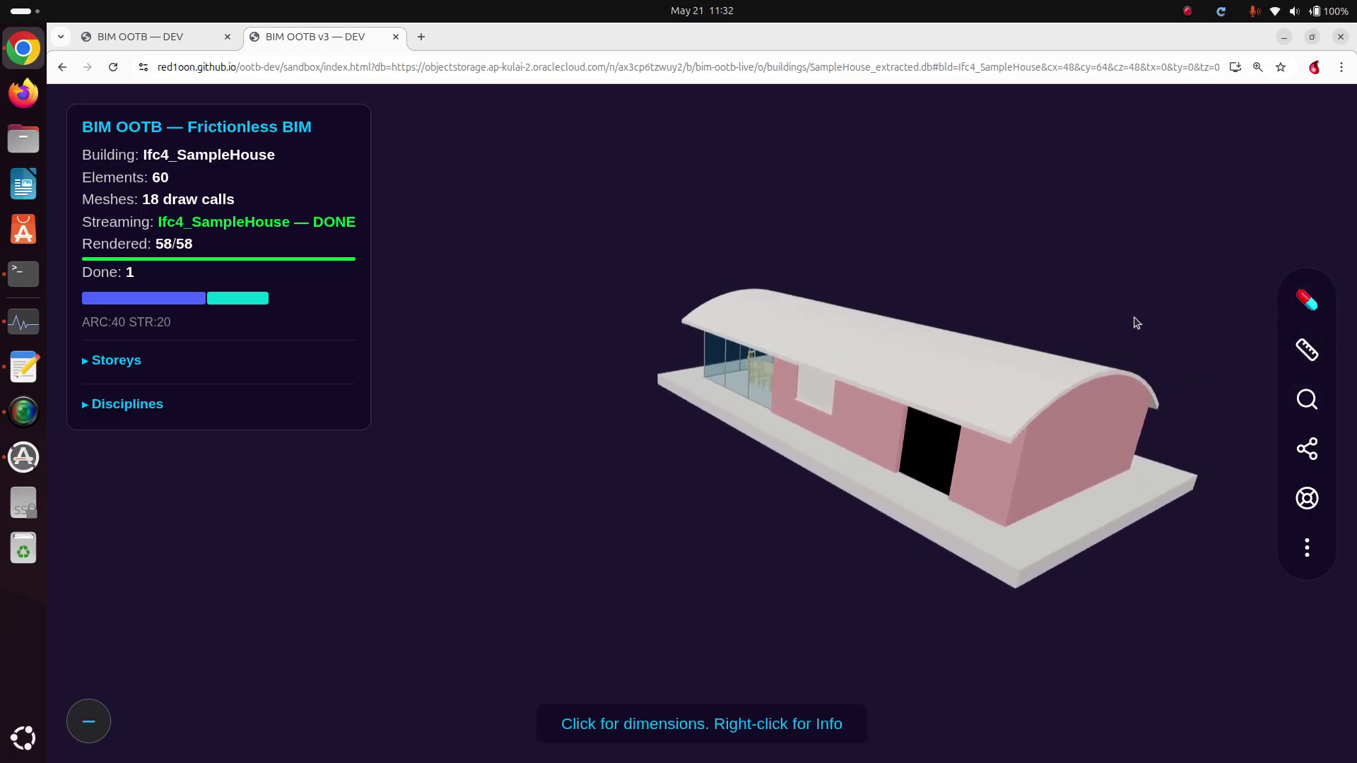
pyautogui.click(1133, 318)
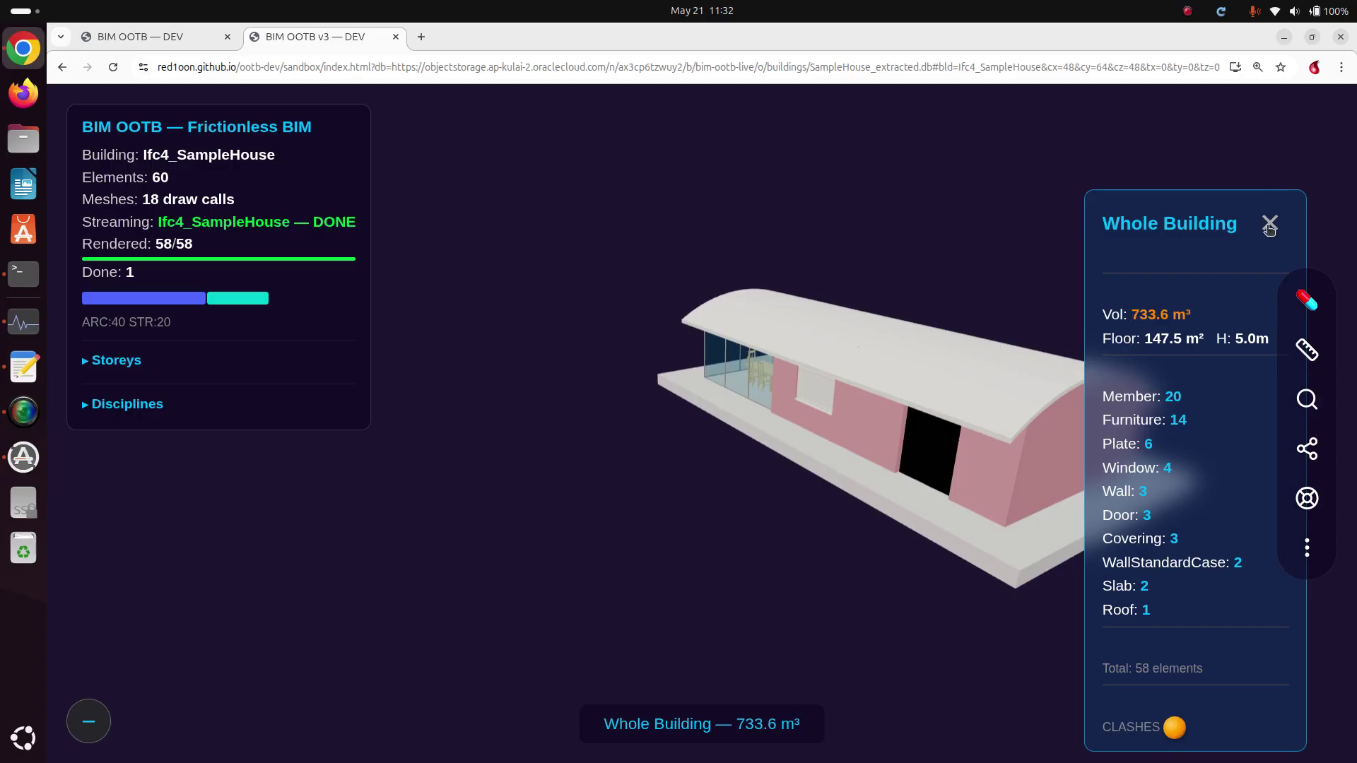
pyautogui.click(1270, 226)
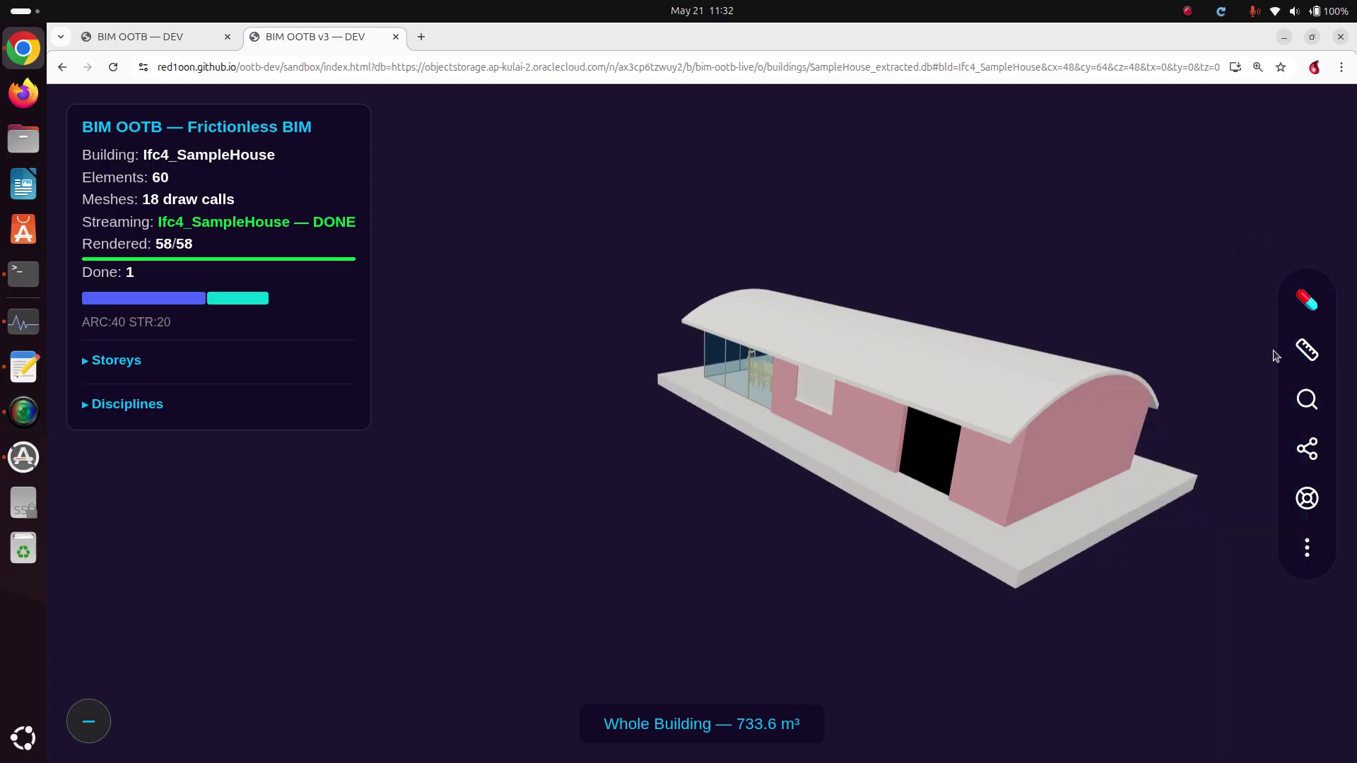
# - Inspect the roof element's properties, measure the roof's area, and clear the measurement
pyautogui.click(1306, 350)
pyautogui.click(1015, 385)
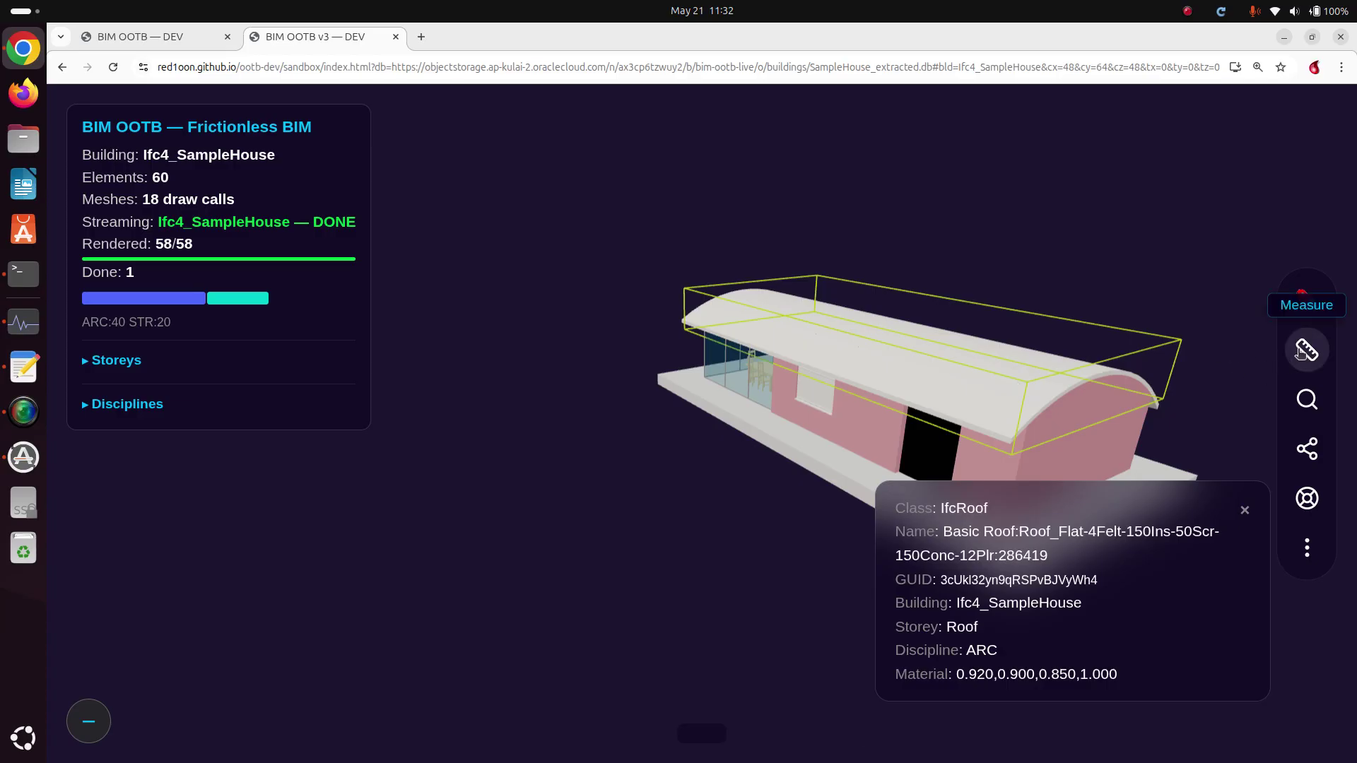
pyautogui.click(1305, 350)
pyautogui.click(1028, 401)
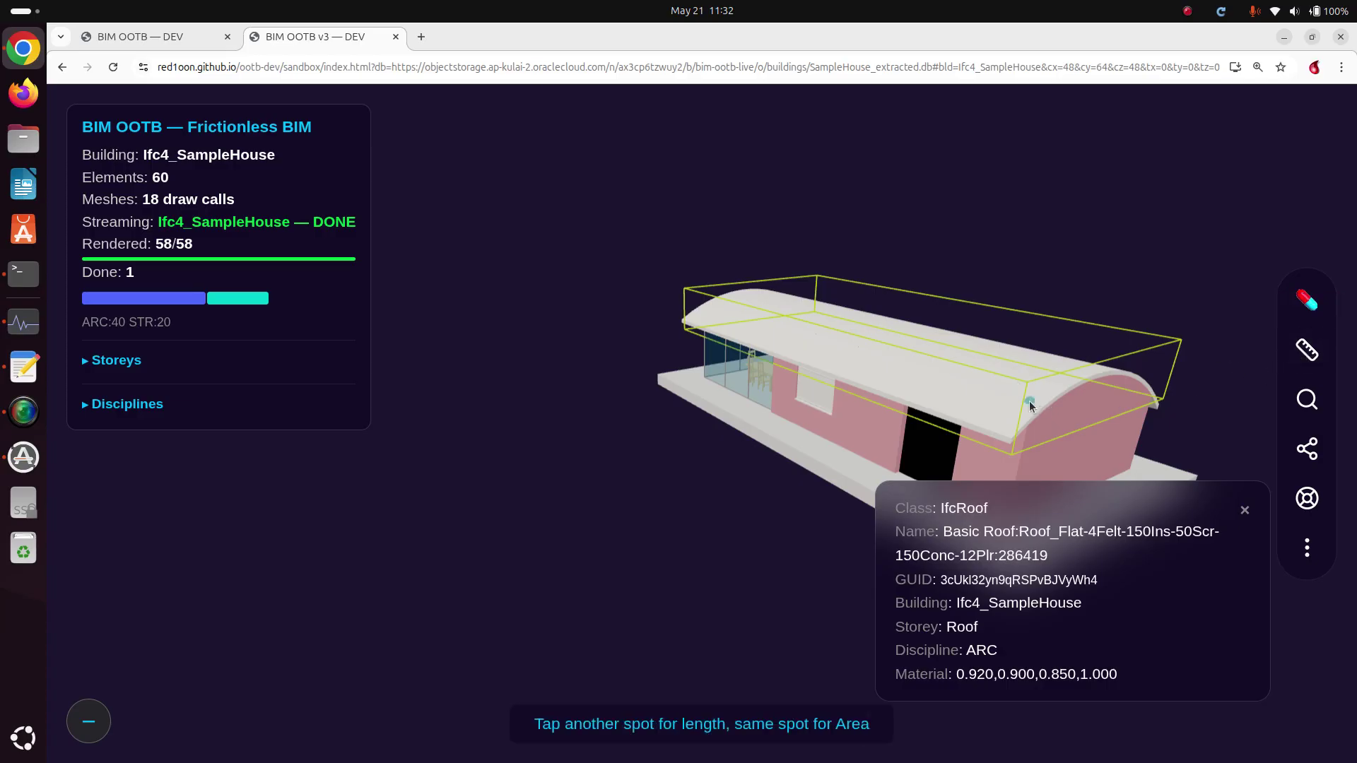
pyautogui.click(1029, 401)
pyautogui.moveTo(1029, 401); pyautogui.dragTo(957, 427)
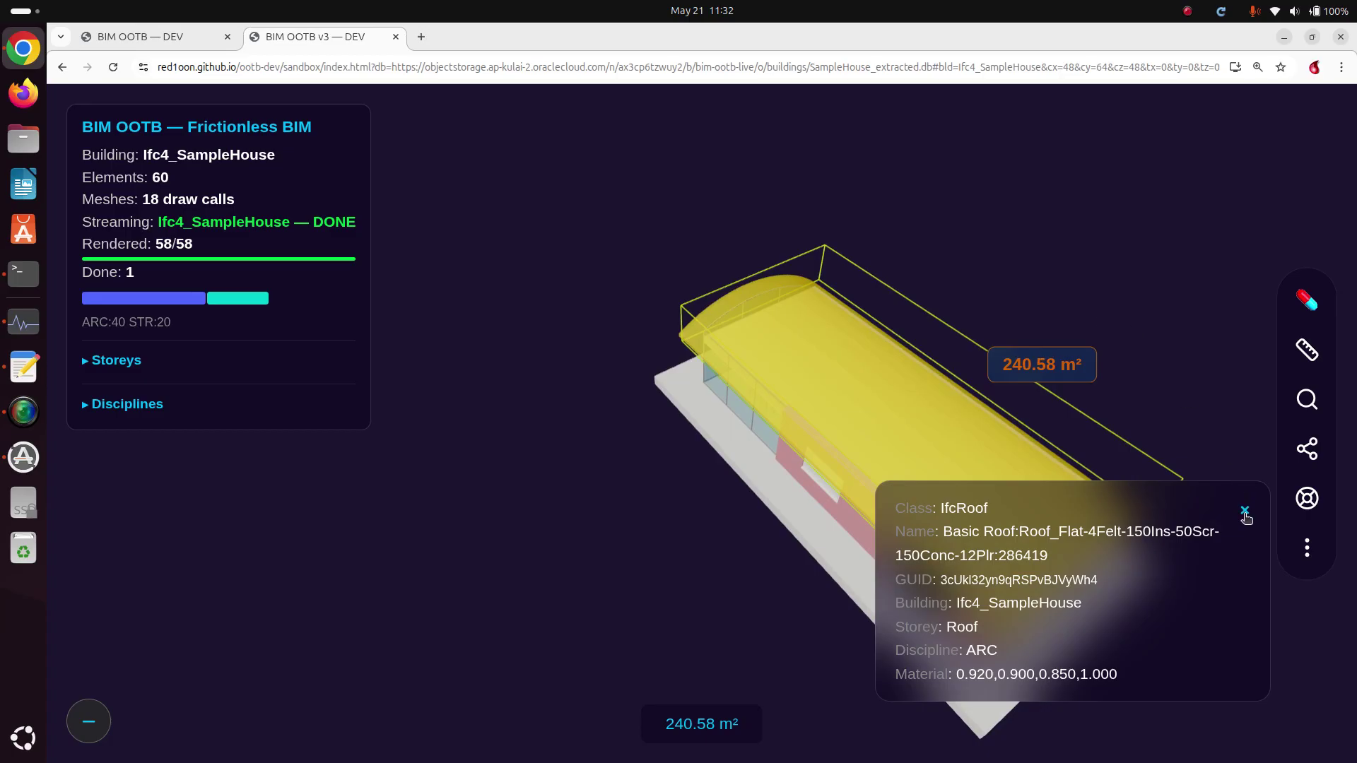
pyautogui.click(1307, 350)
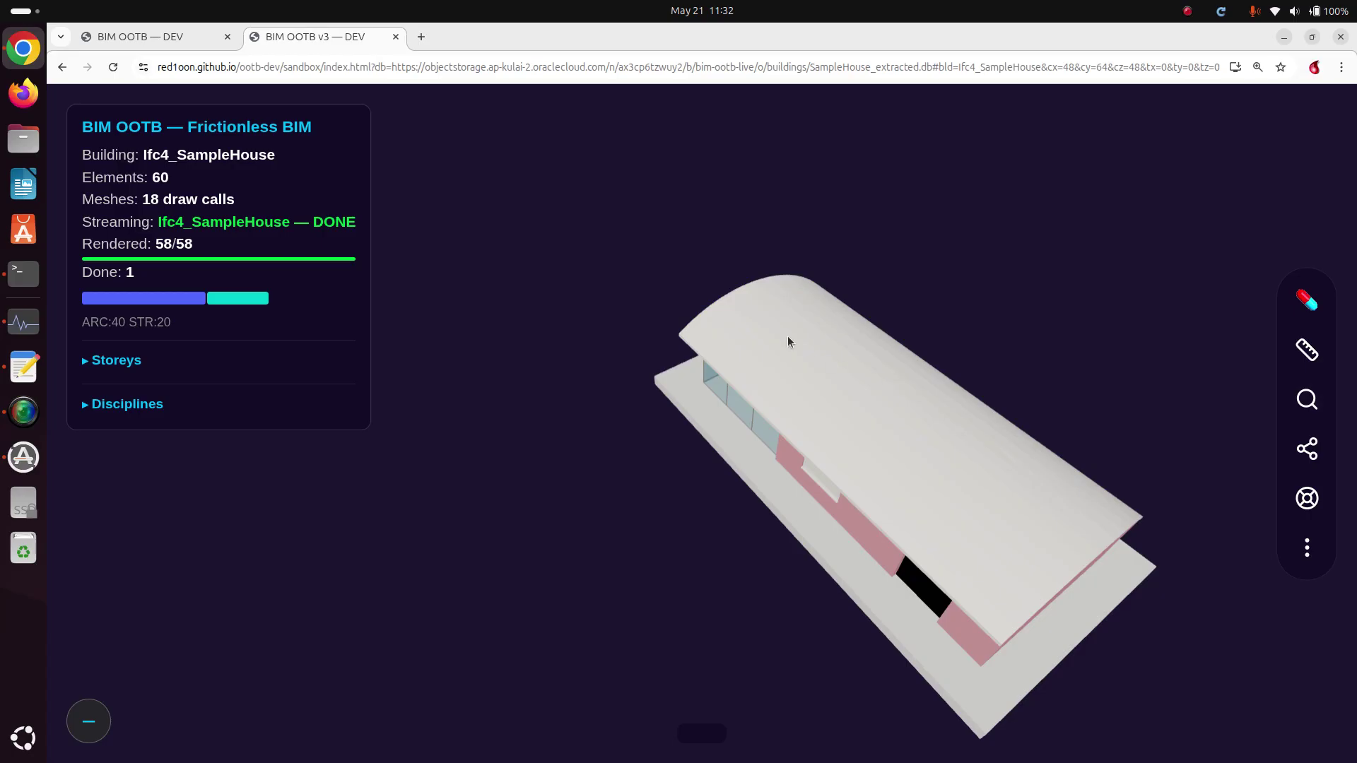
# - Measure the distance from the roof's far eave corner to the arched edge at the opposite end
pyautogui.click(1307, 349)
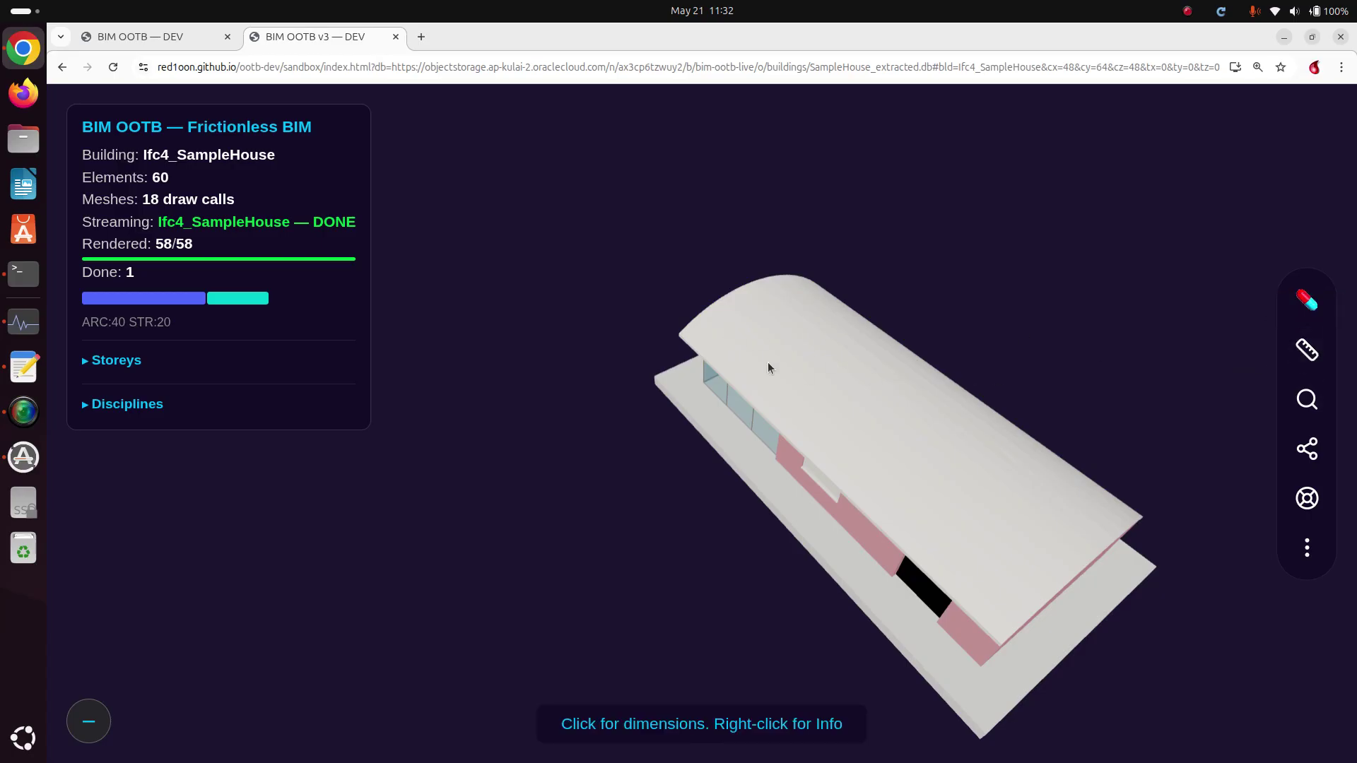
pyautogui.click(680, 338)
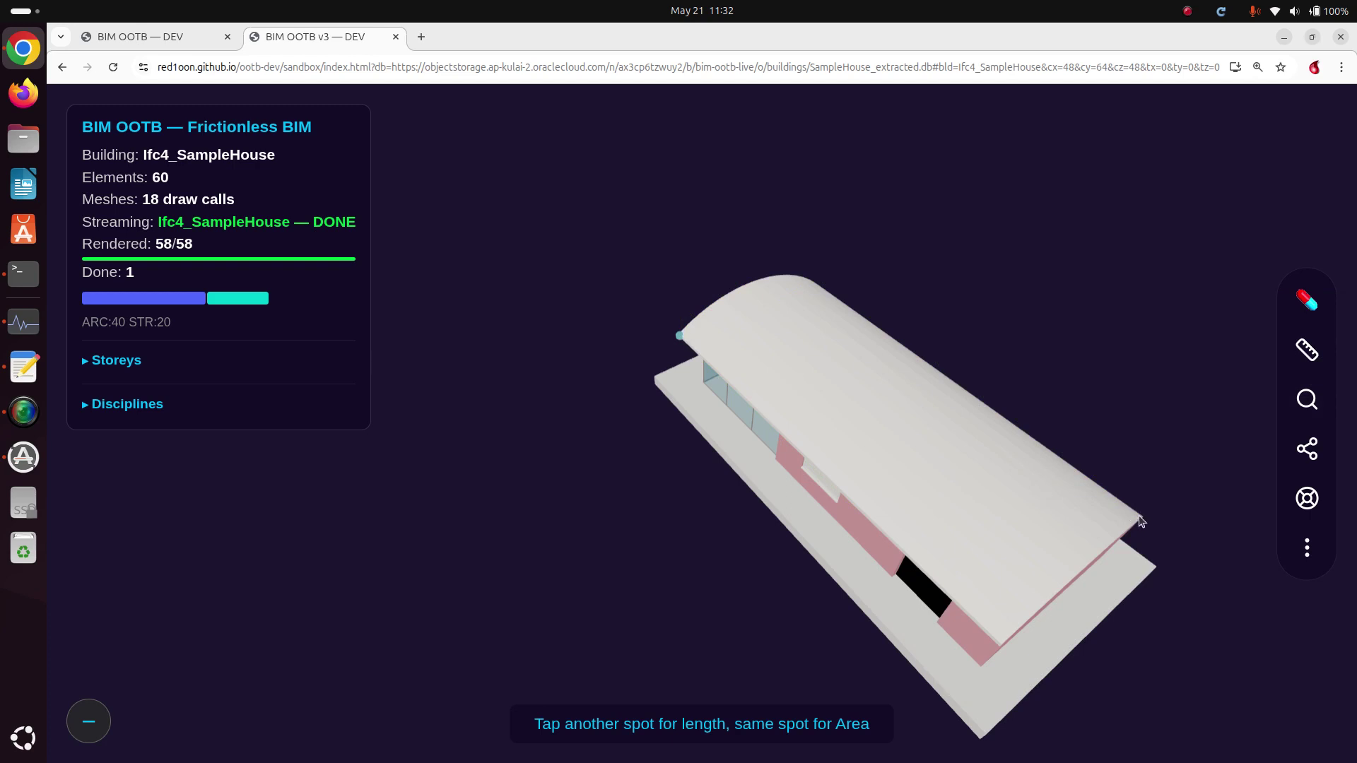
pyautogui.click(1088, 558)
pyautogui.moveTo(1045, 550); pyautogui.dragTo(909, 458)
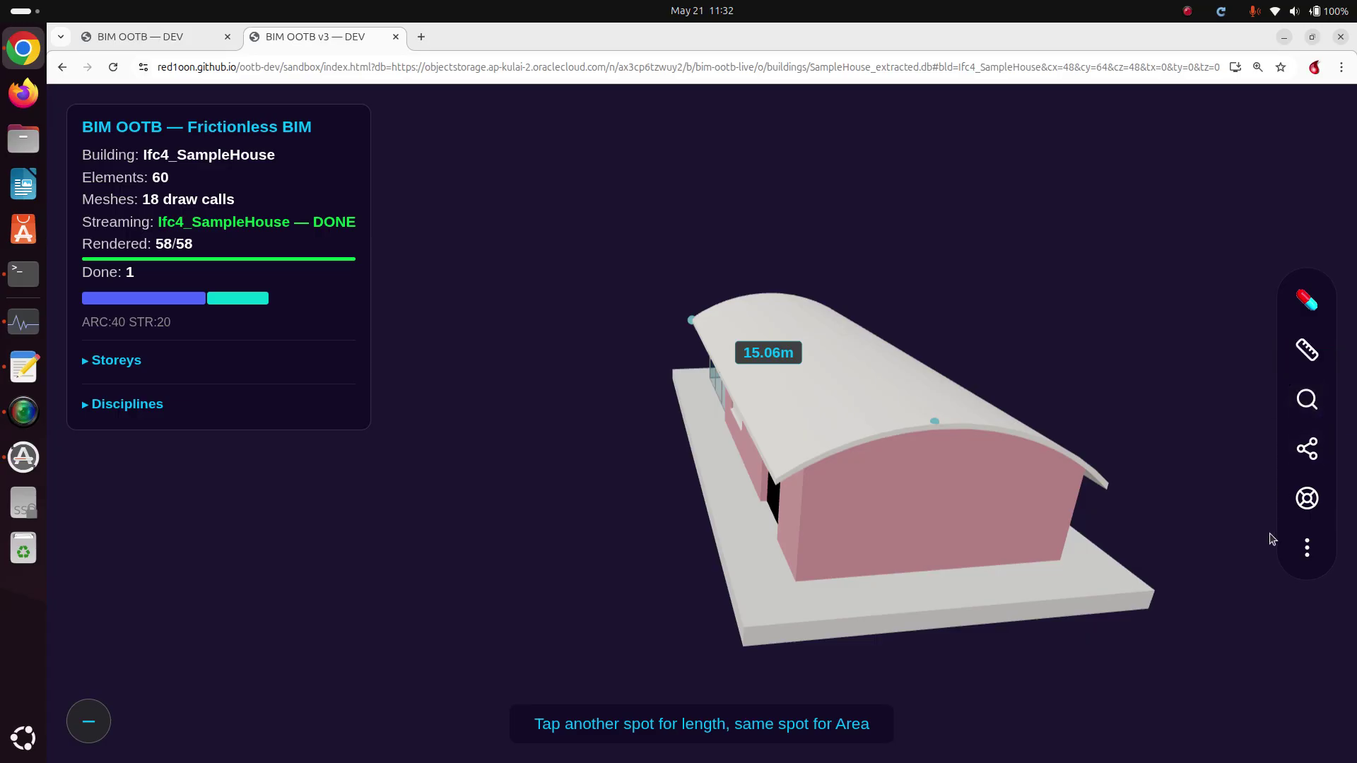
# - View the element search list and the share link preview, dismissing each without copying the link
pyautogui.click(1307, 400)
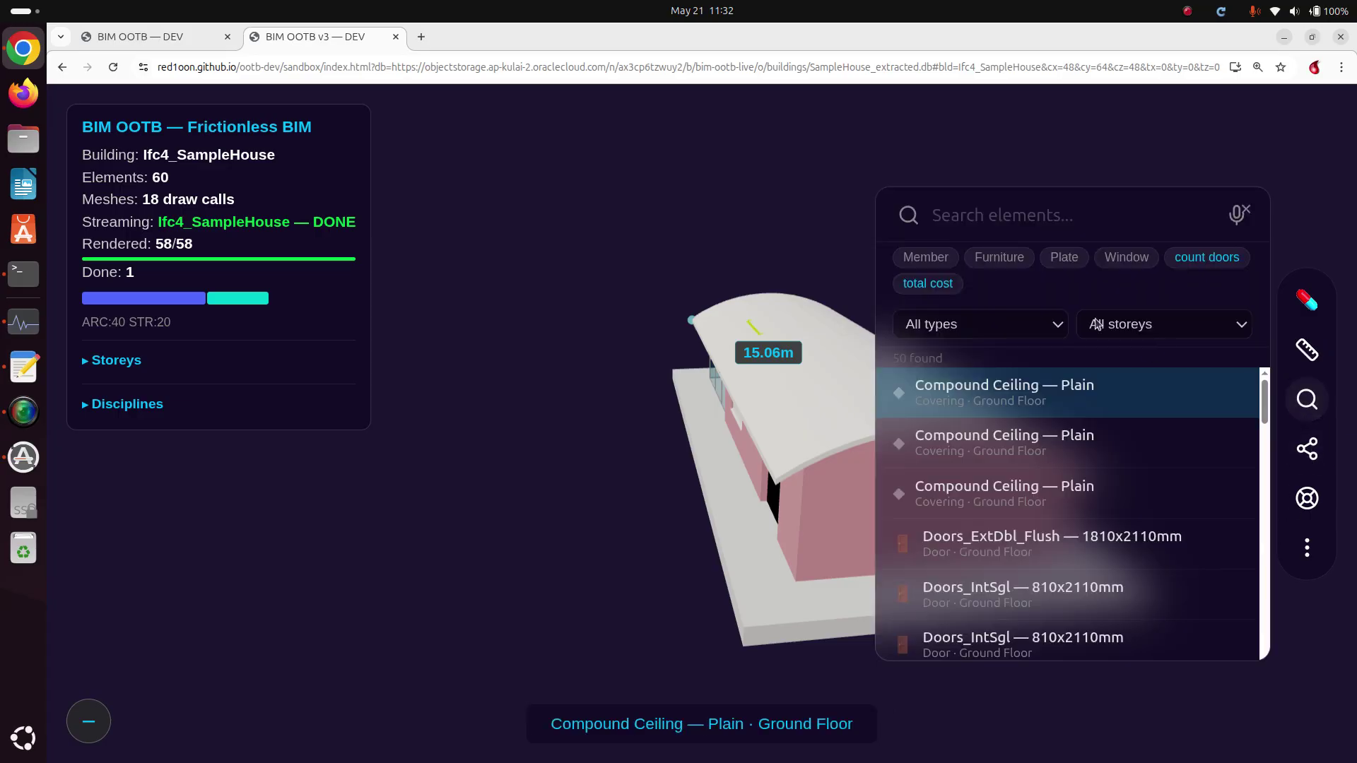
pyautogui.click(802, 210)
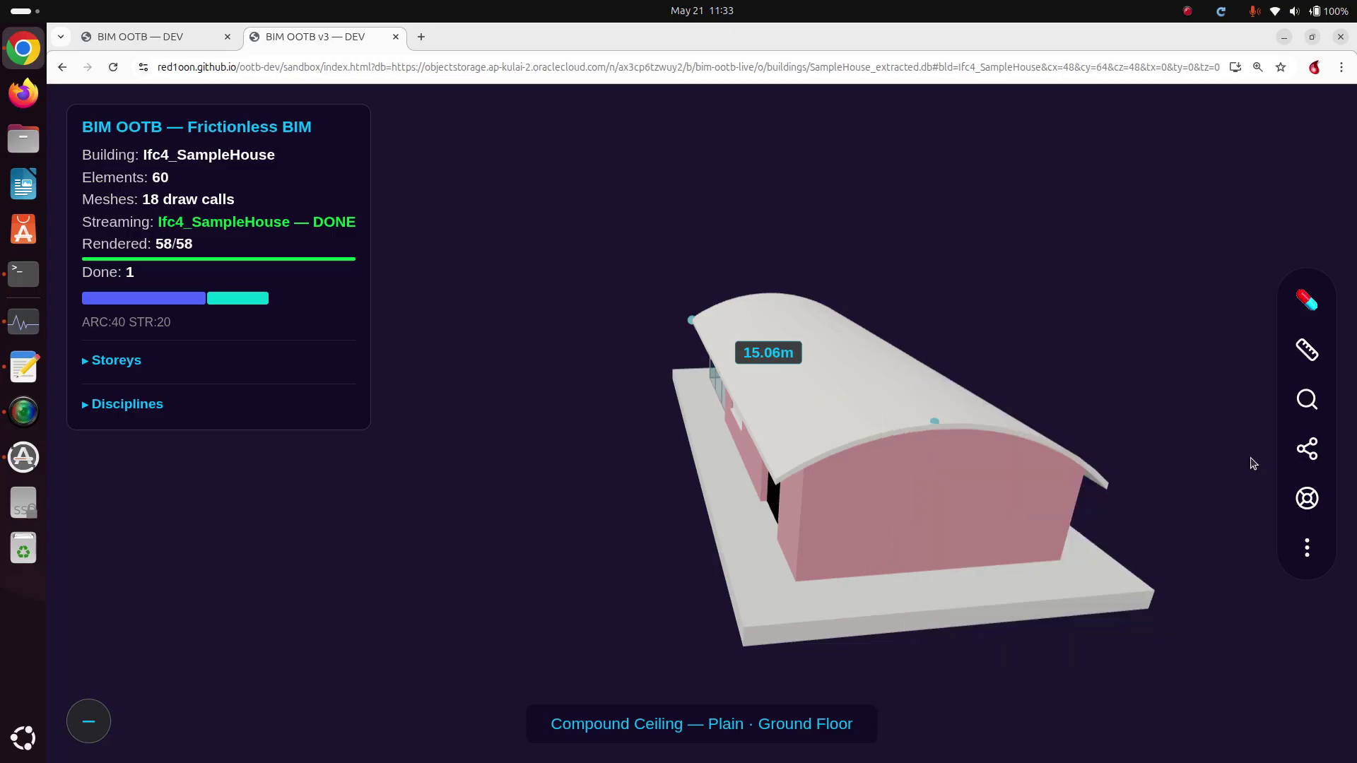
pyautogui.click(1308, 454)
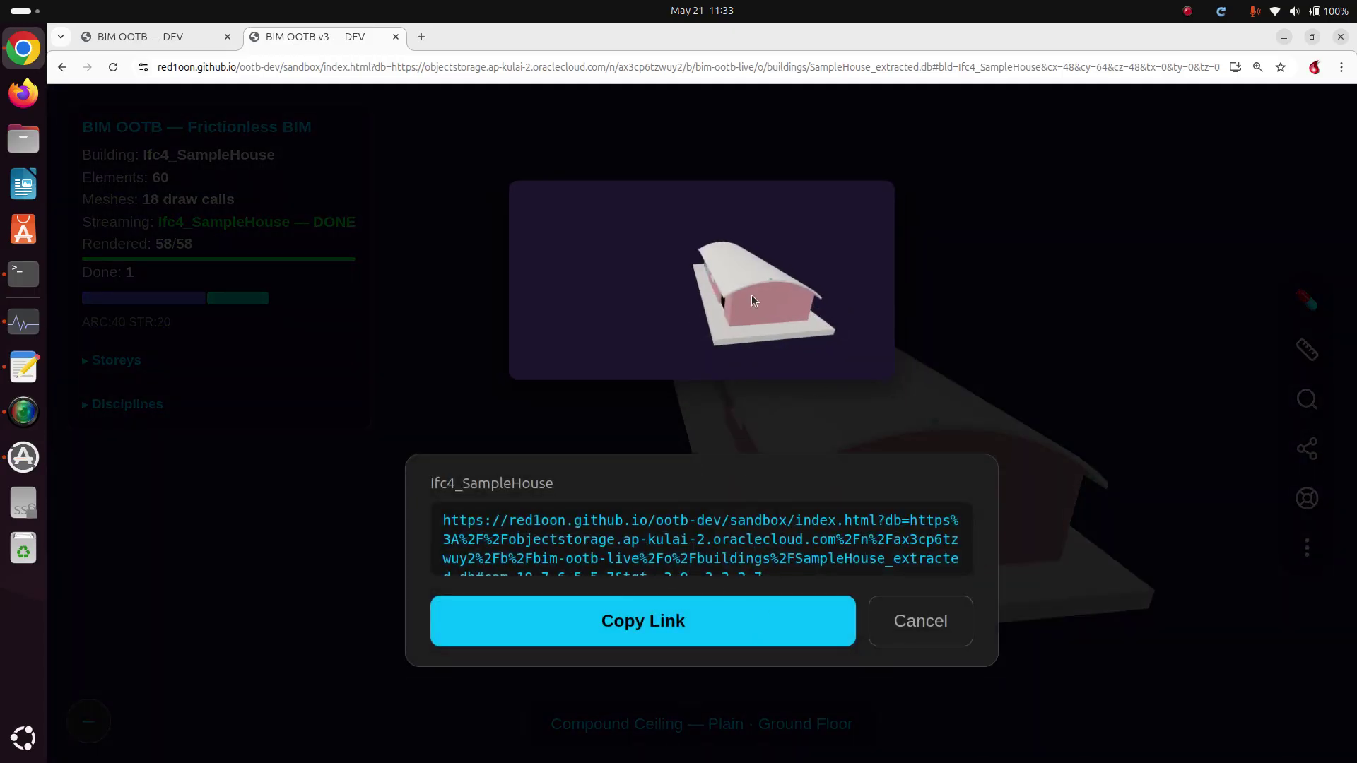
pyautogui.click(917, 621)
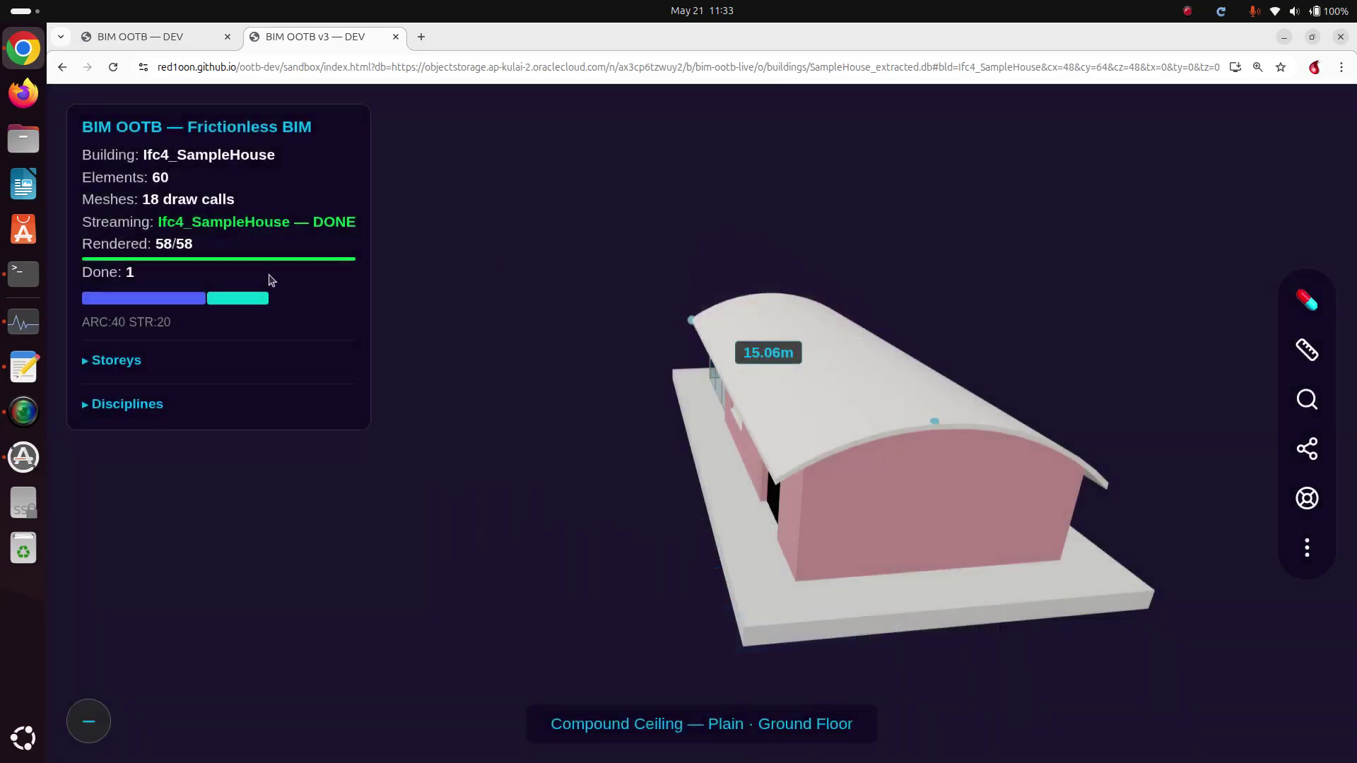
# - Look through the help list of commands and their shortcuts down to the last entry, and close it
pyautogui.click(1306, 498)
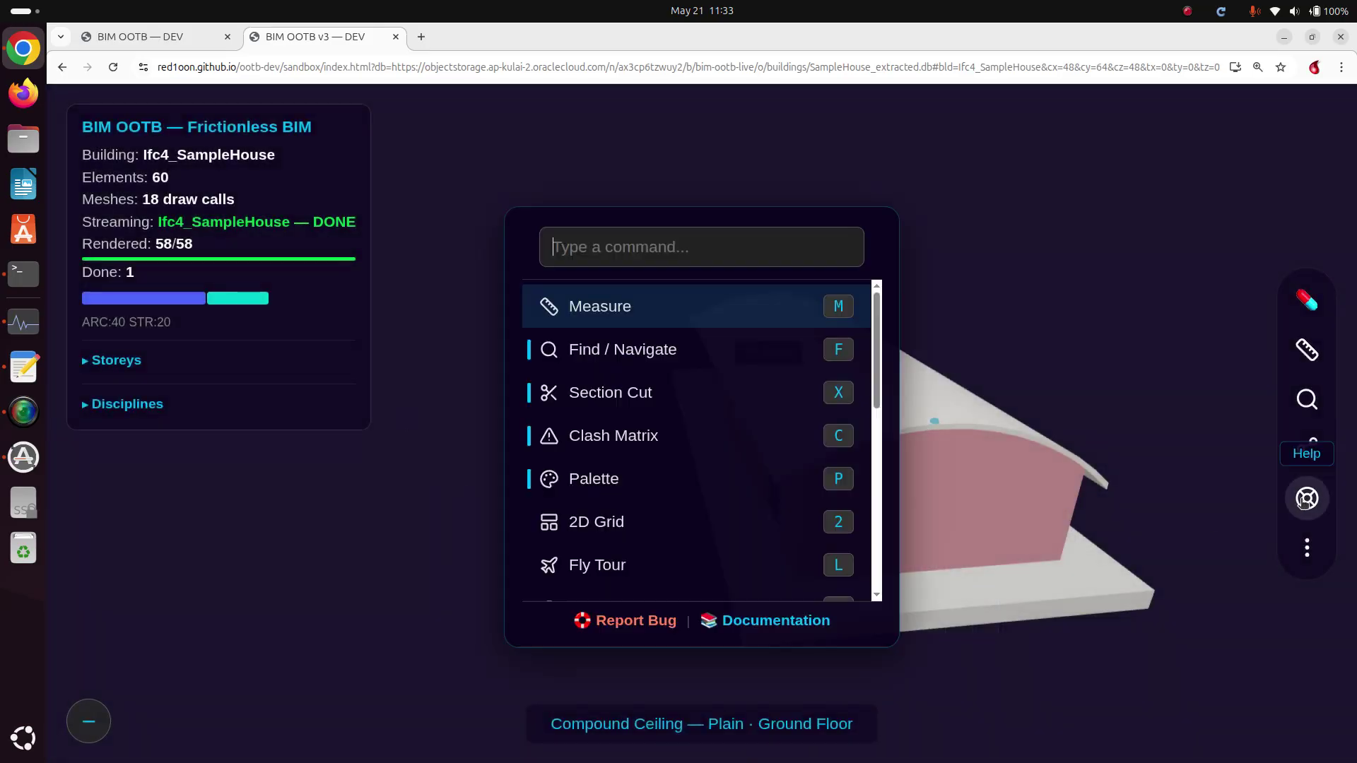
pyautogui.scroll(-3, 727, 440)
pyautogui.scroll(3, 727, 439)
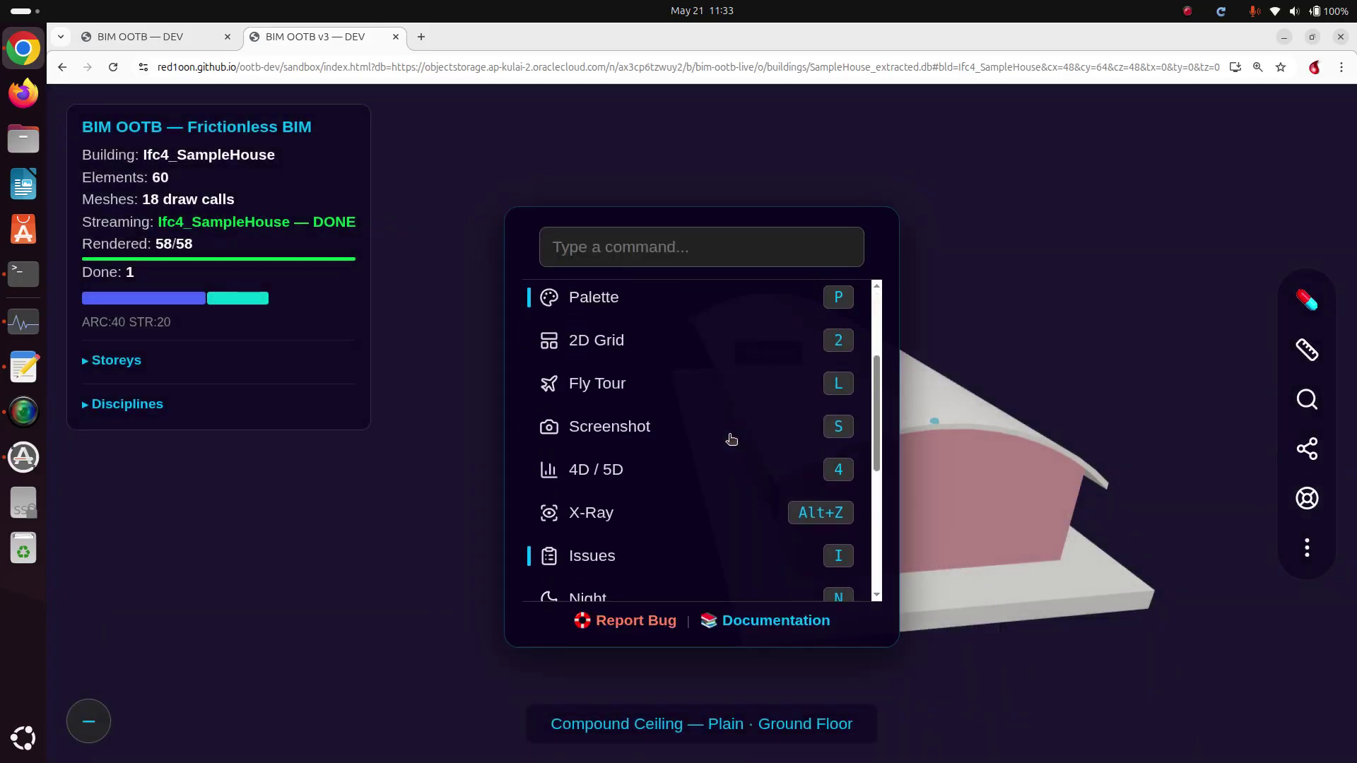
pyautogui.scroll(-5, 755, 479)
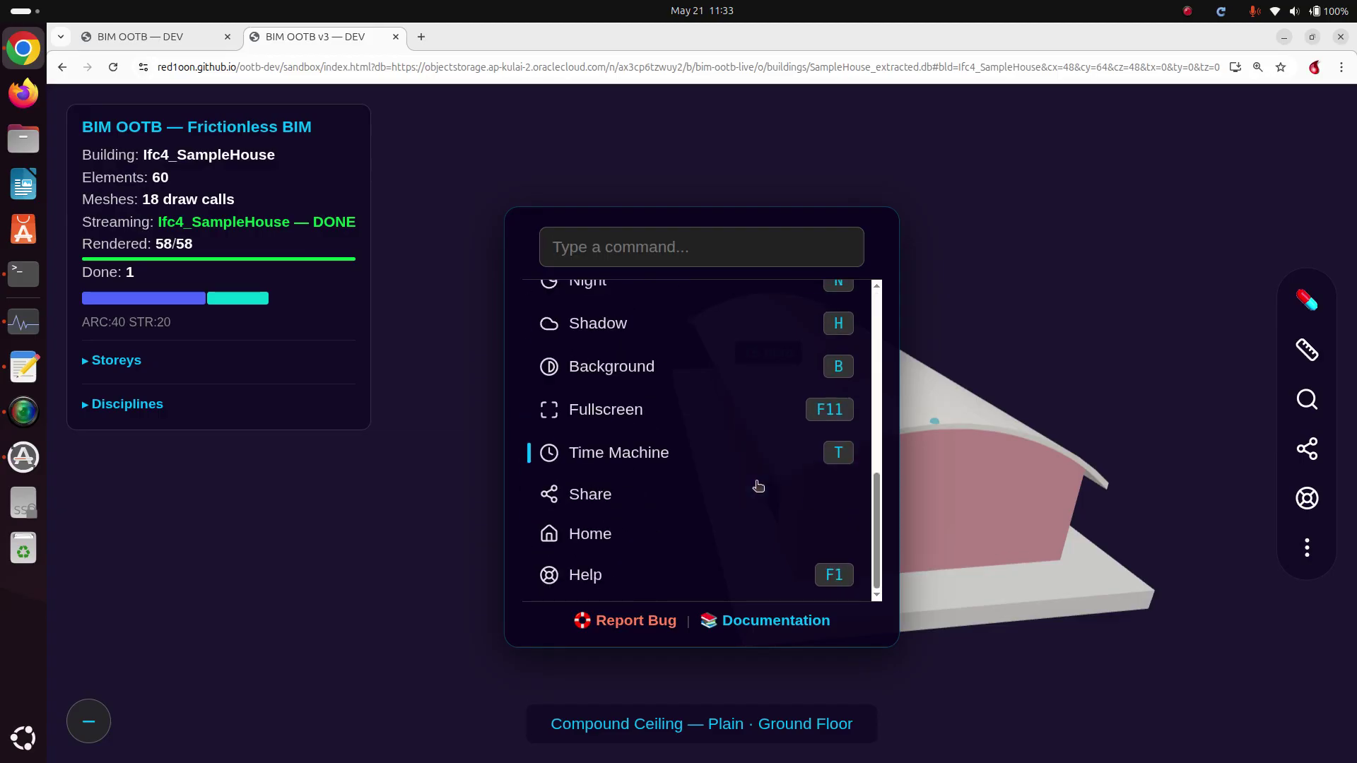
pyautogui.click(1034, 236)
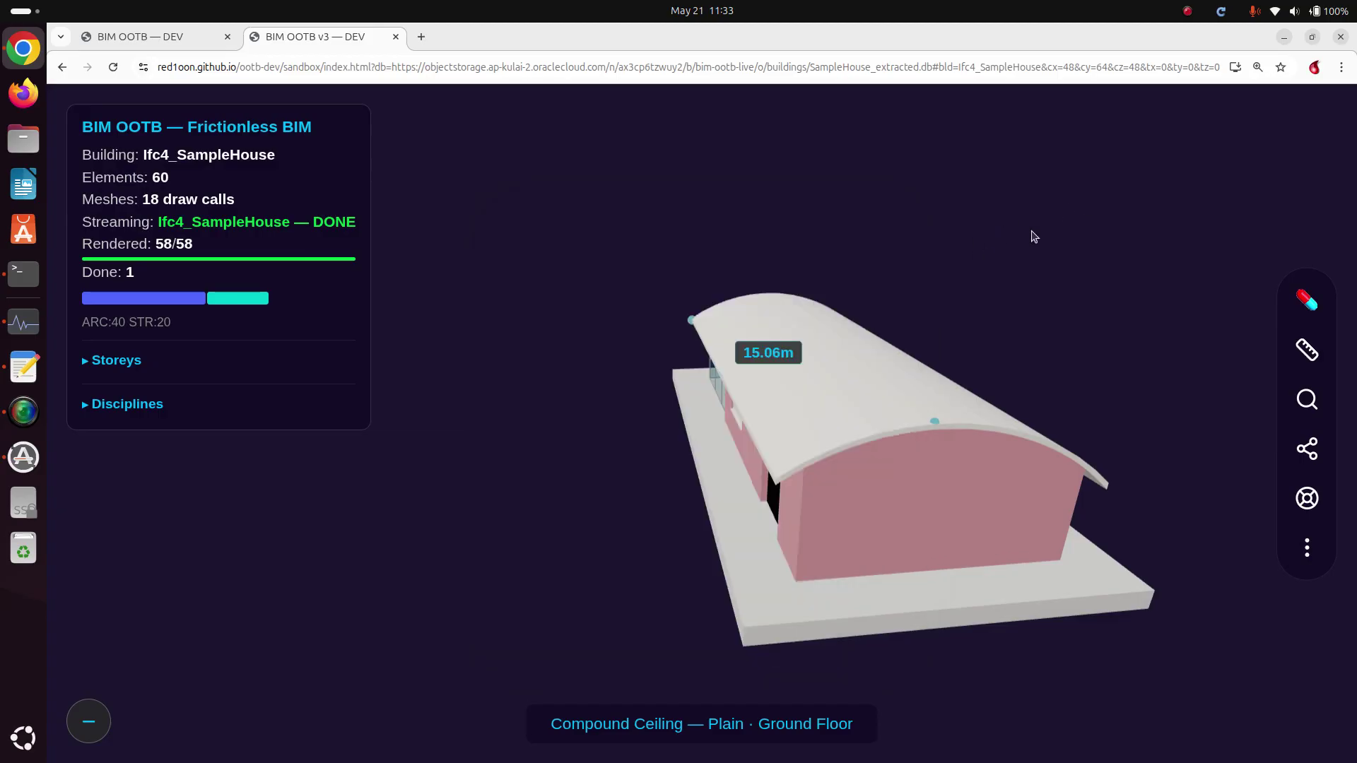
# - Turn on Shadow so the house casts shadows on a ground plane
pyautogui.click(1307, 550)
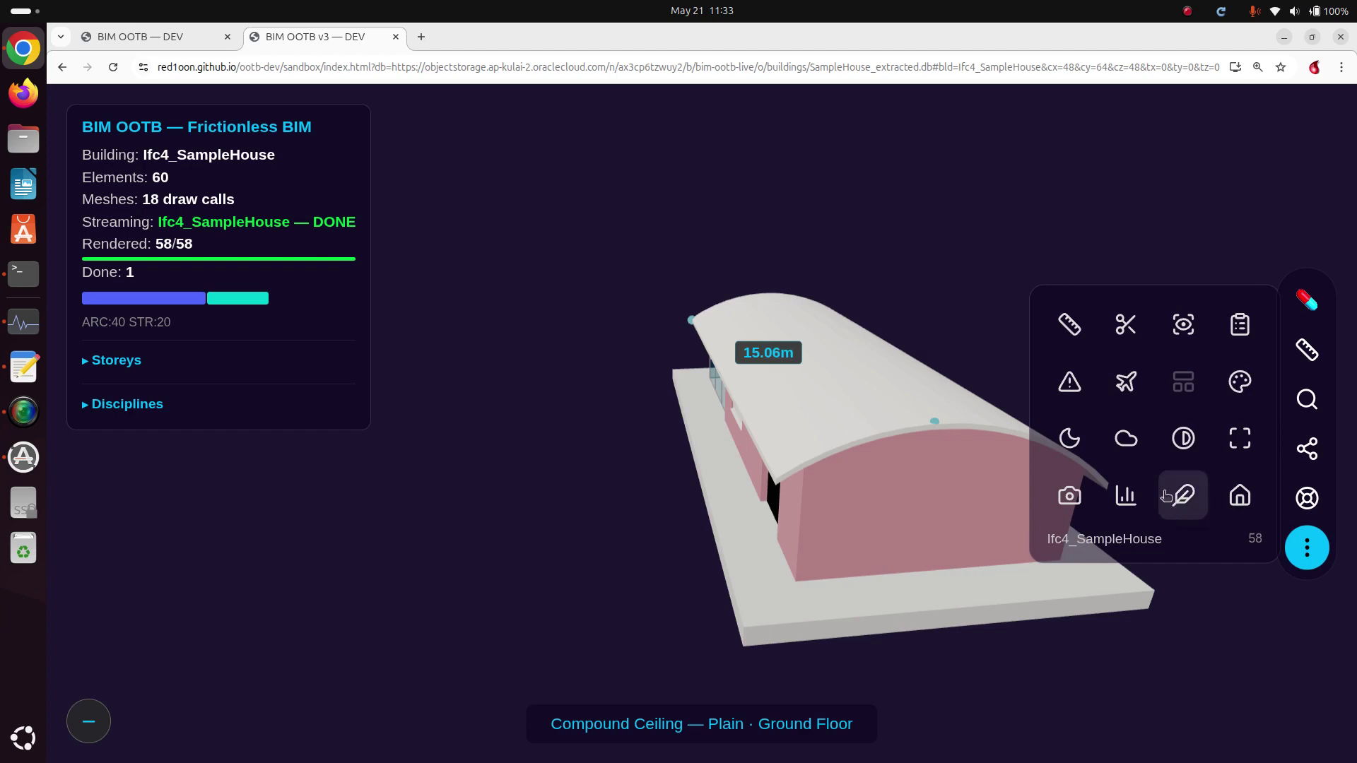
pyautogui.click(1128, 448)
pyautogui.click(1128, 448)
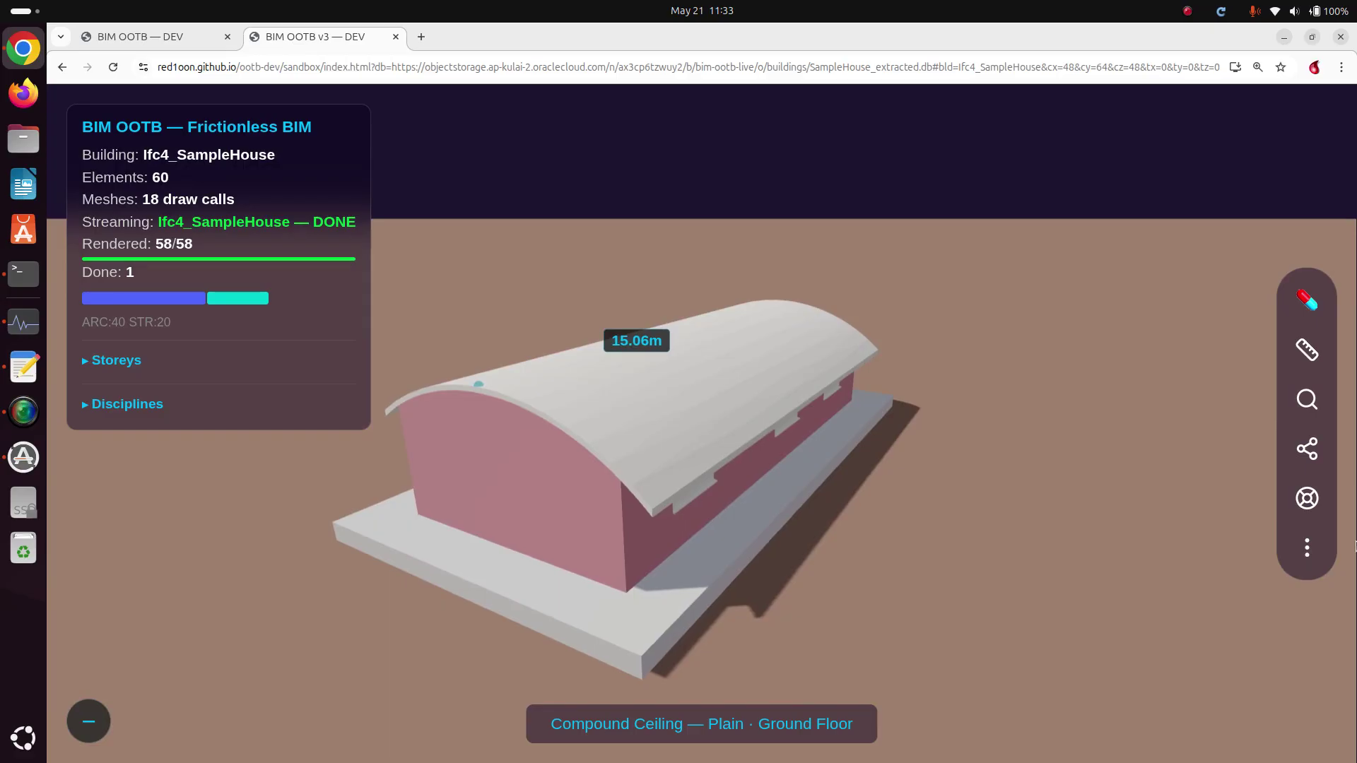
# - Try the white scene background and switch back to the dark one
pyautogui.click(1307, 548)
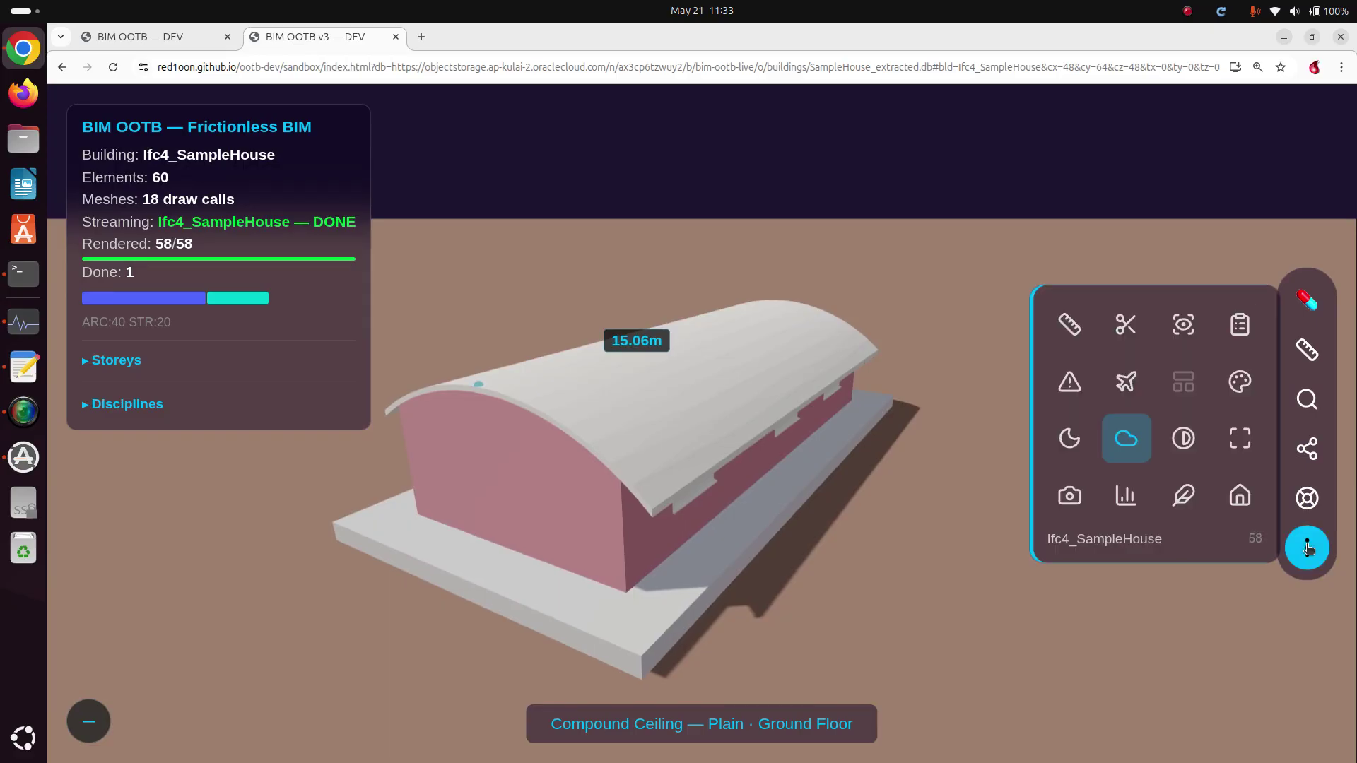
pyautogui.click(1183, 447)
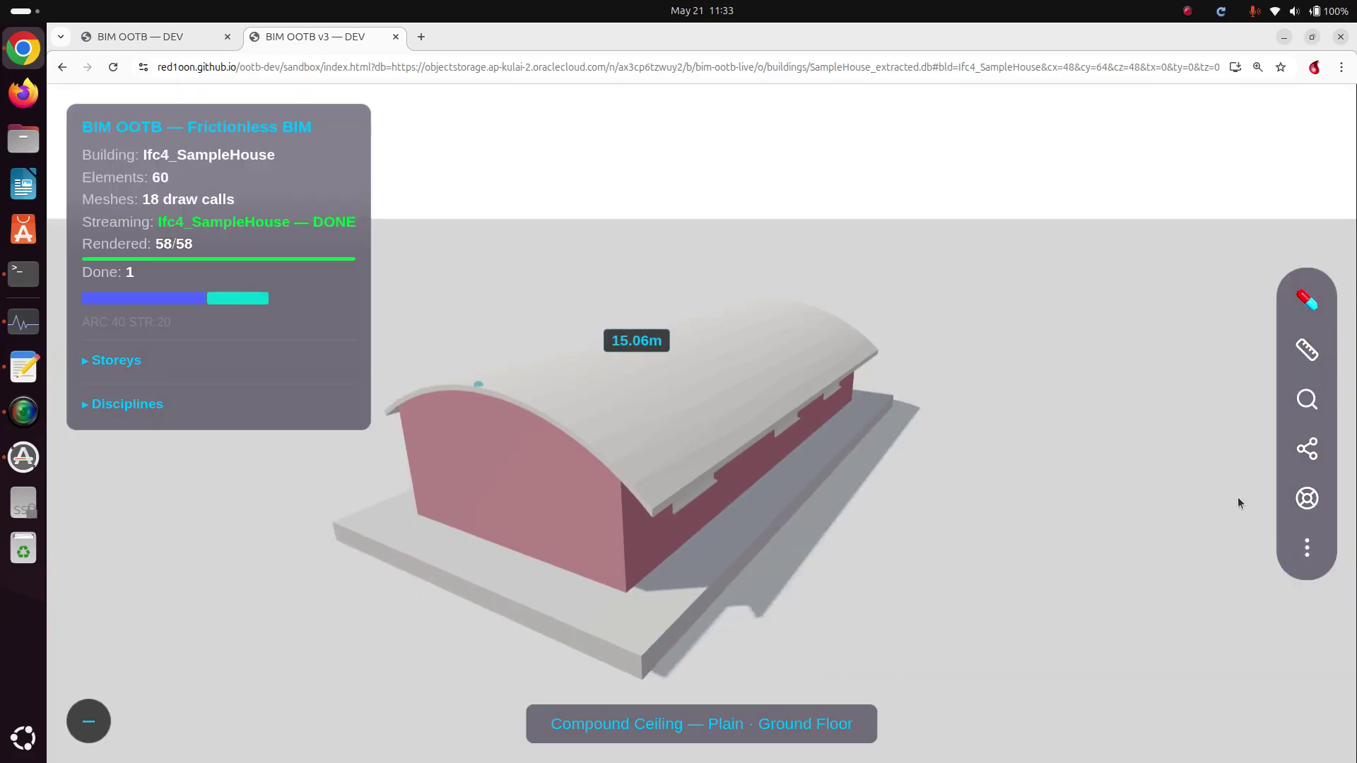
pyautogui.click(1308, 548)
pyautogui.click(1182, 448)
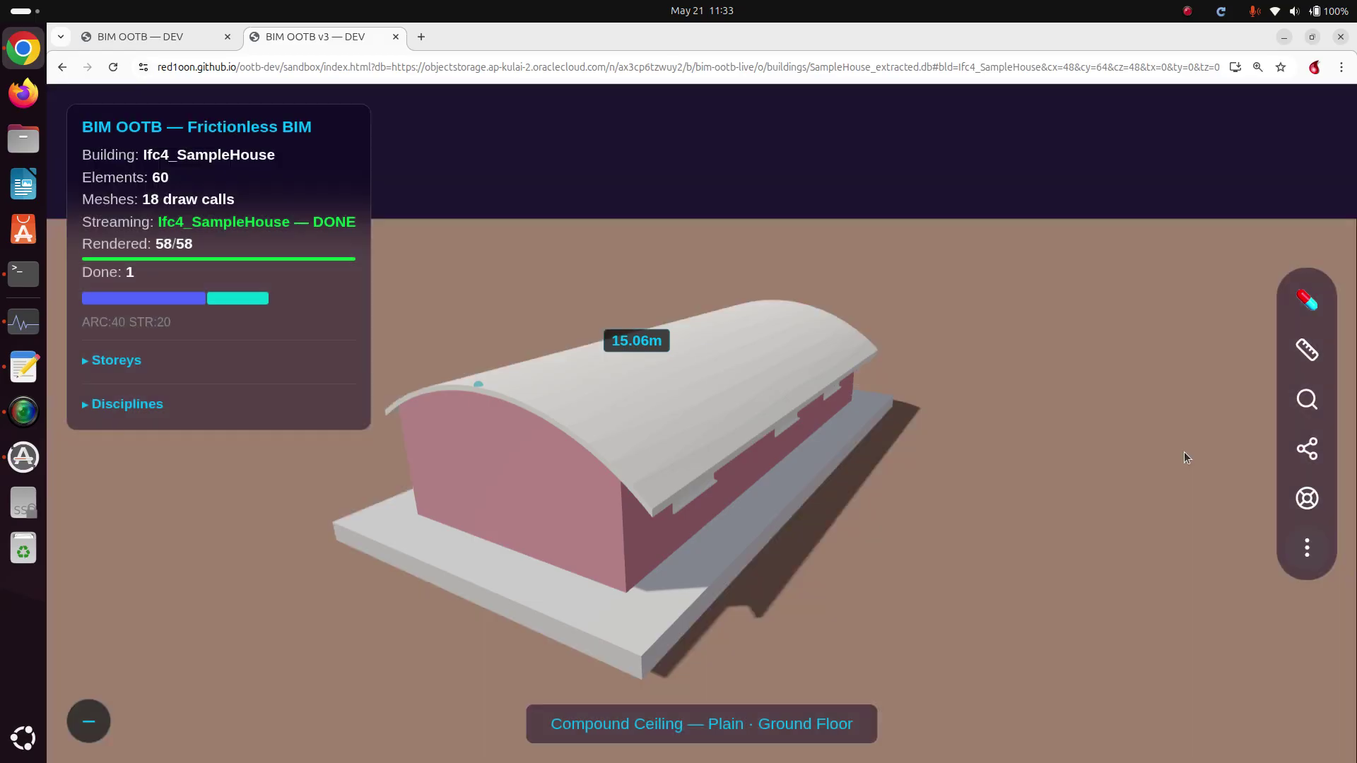
# - Switch the scene to Night lighting and show the viewer in full screen
pyautogui.click(1307, 548)
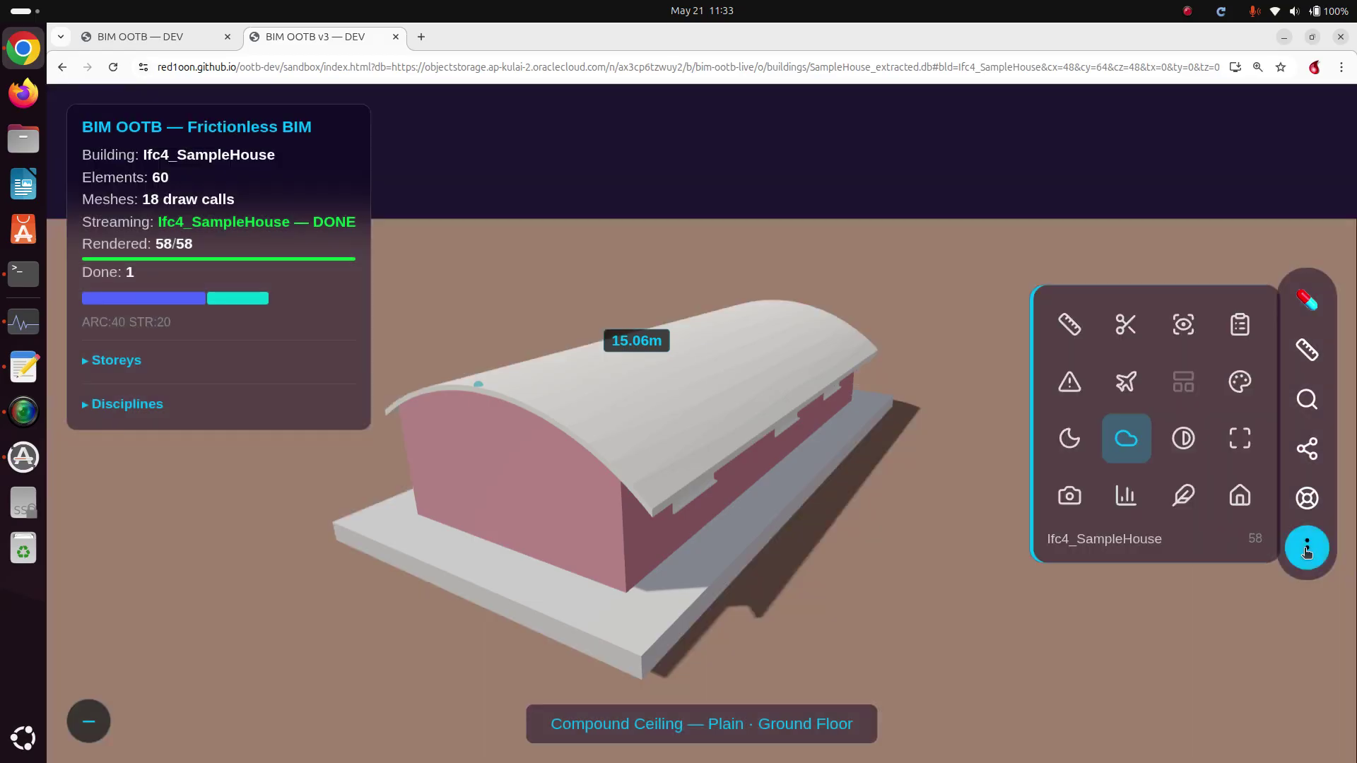
pyautogui.click(1071, 438)
pyautogui.moveTo(966, 460)
pyautogui.mouseDown()
pyautogui.moveTo(1070, 460)
pyautogui.moveTo(971, 463)
pyautogui.mouseUp()
pyautogui.click(1297, 549)
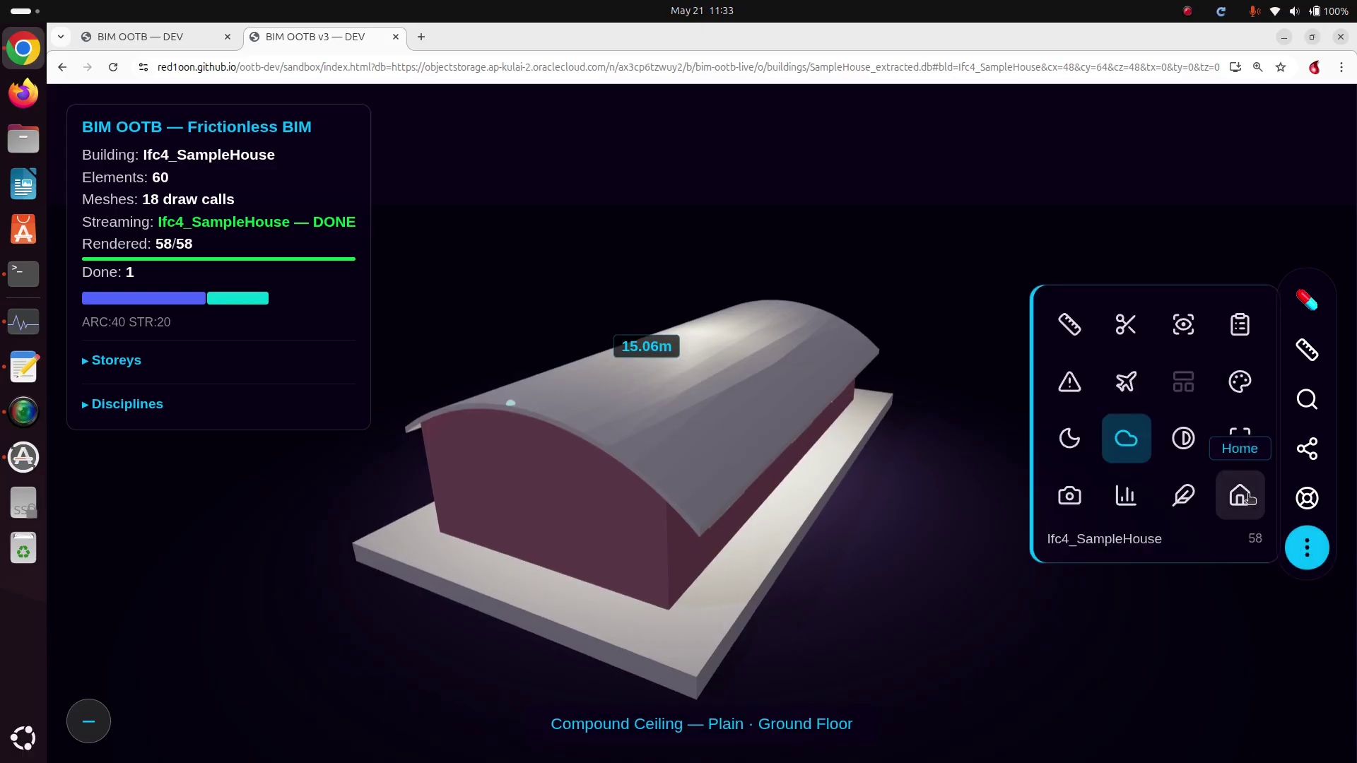
pyautogui.click(1239, 440)
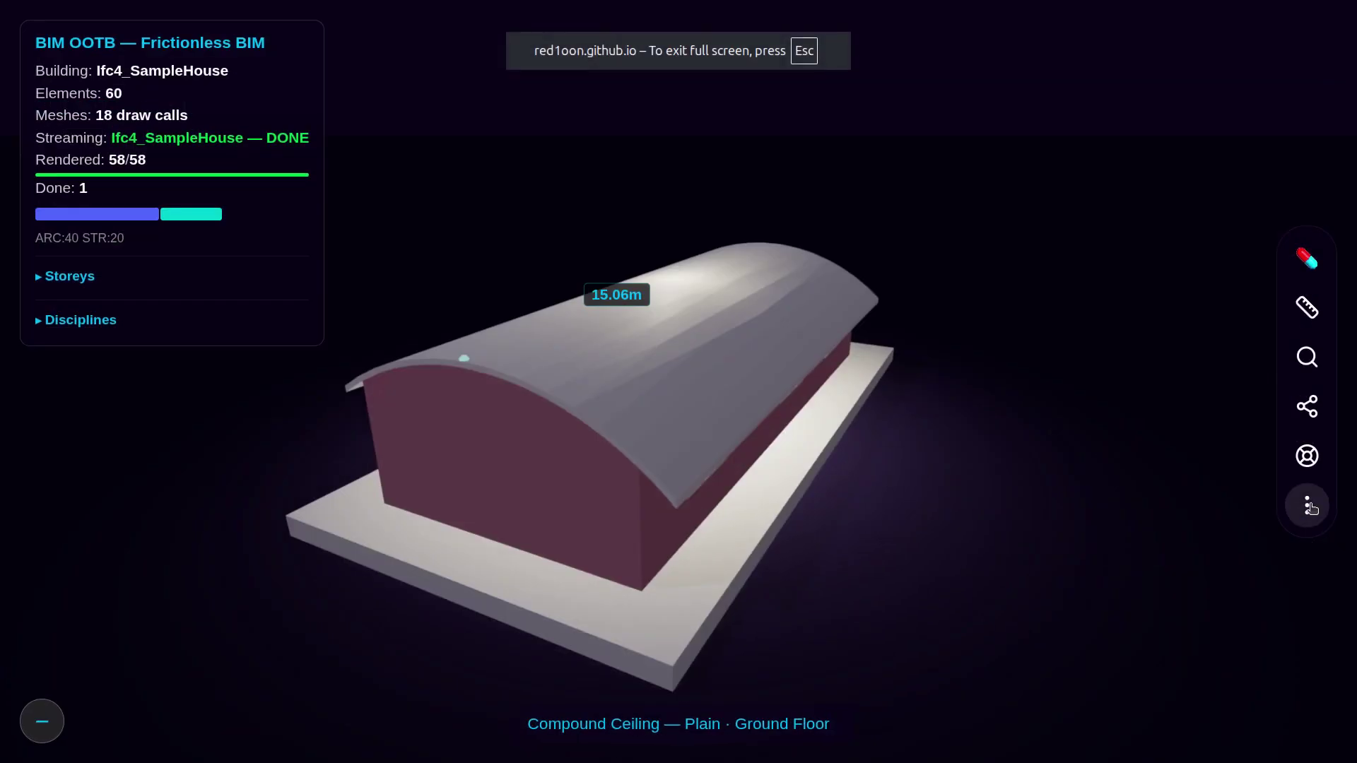
# - Open the 4D/5D analytics of the house, review the cost and task charts, and return to the 3D model
pyautogui.click(1306, 505)
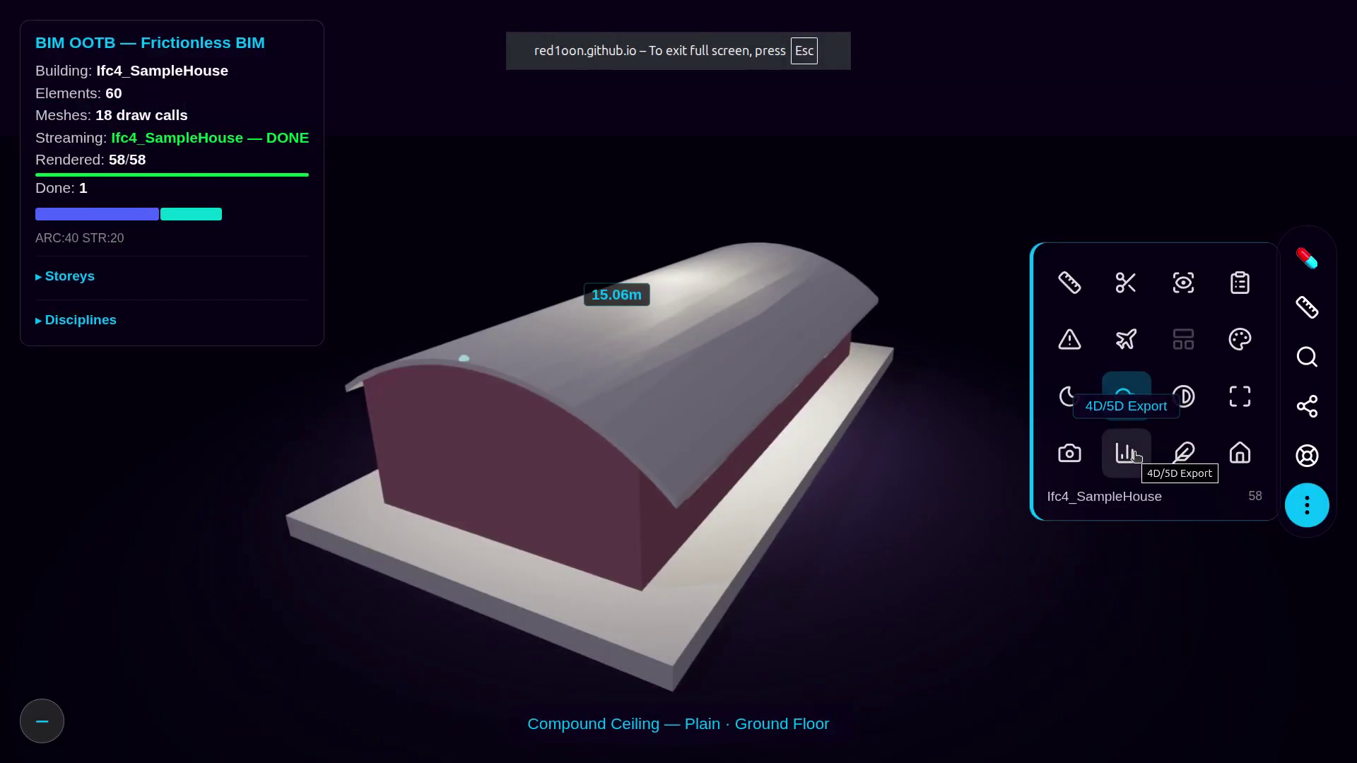
pyautogui.click(1129, 455)
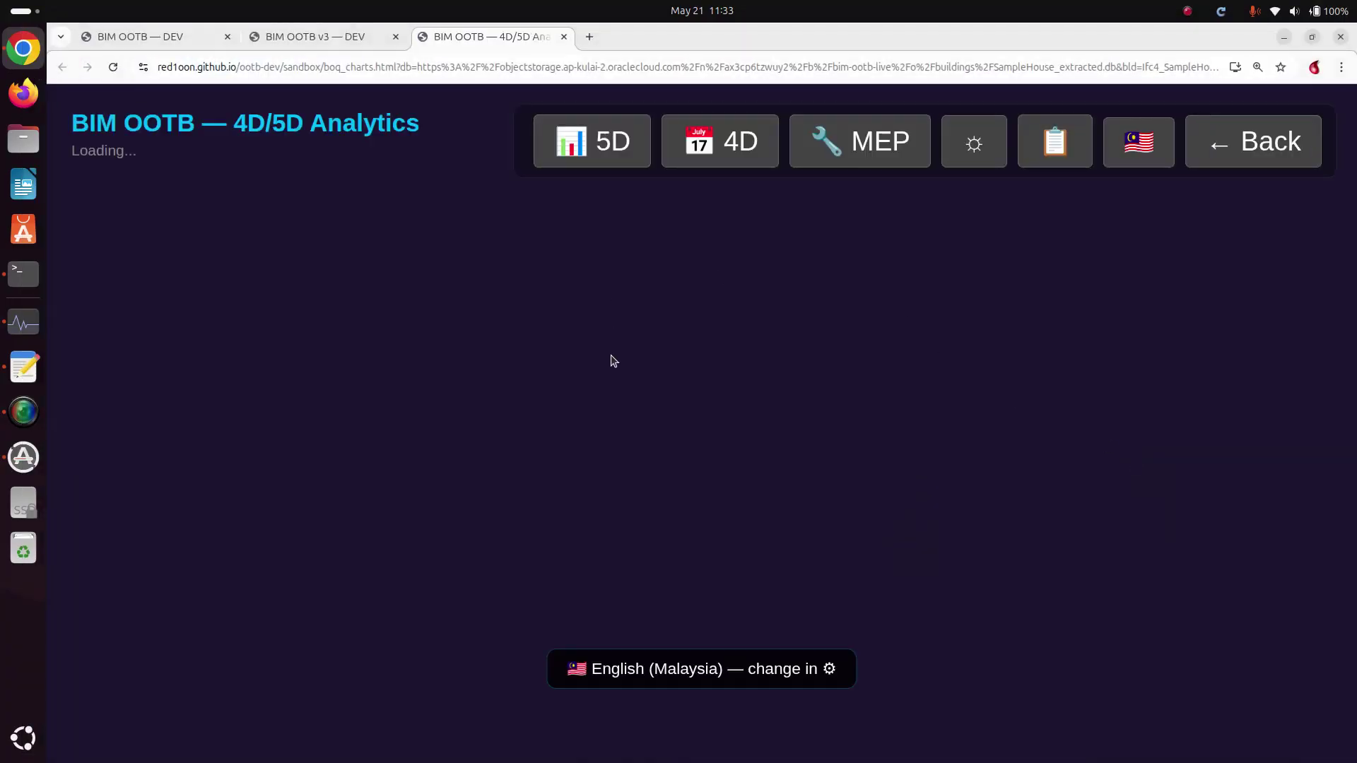
pyautogui.scroll(-10, 560, 319)
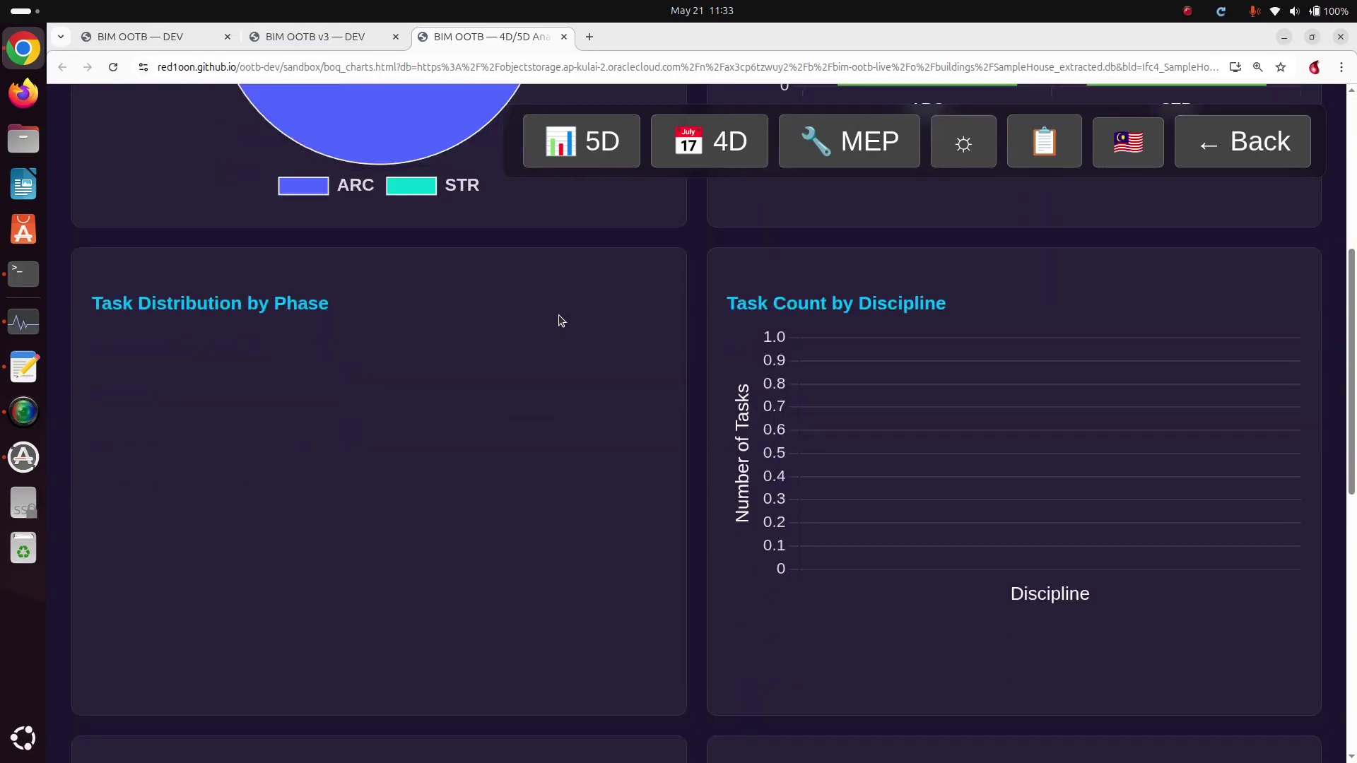
pyautogui.scroll(10, 561, 319)
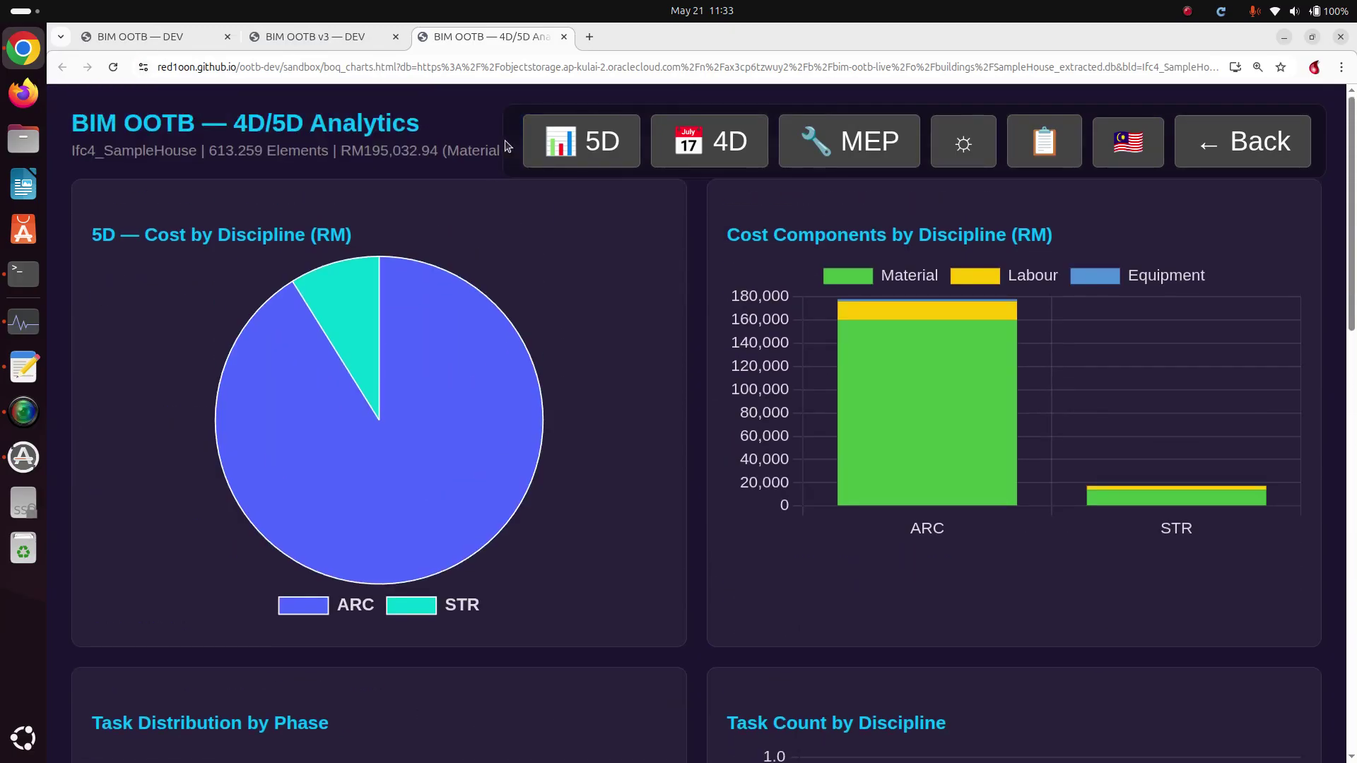
pyautogui.click(563, 37)
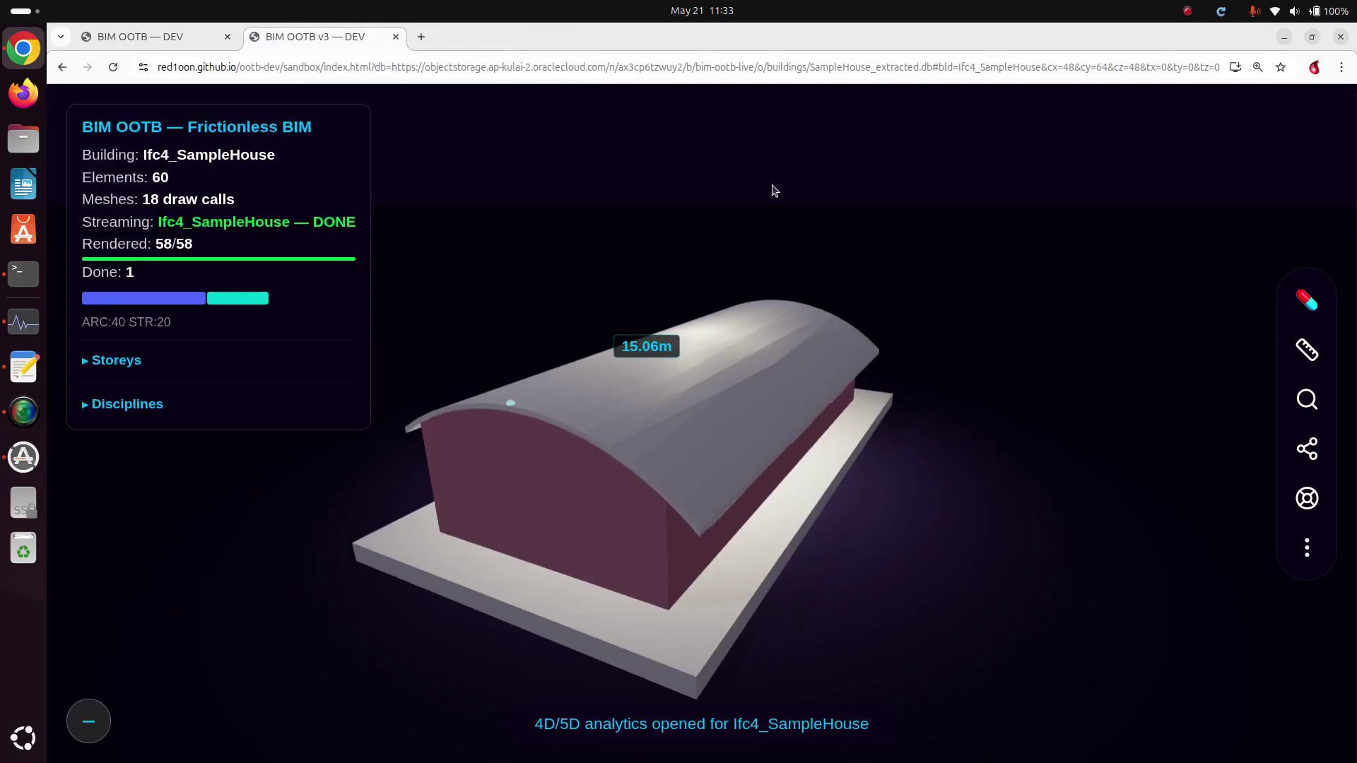
pyautogui.moveTo(731, 366); pyautogui.dragTo(843, 349)
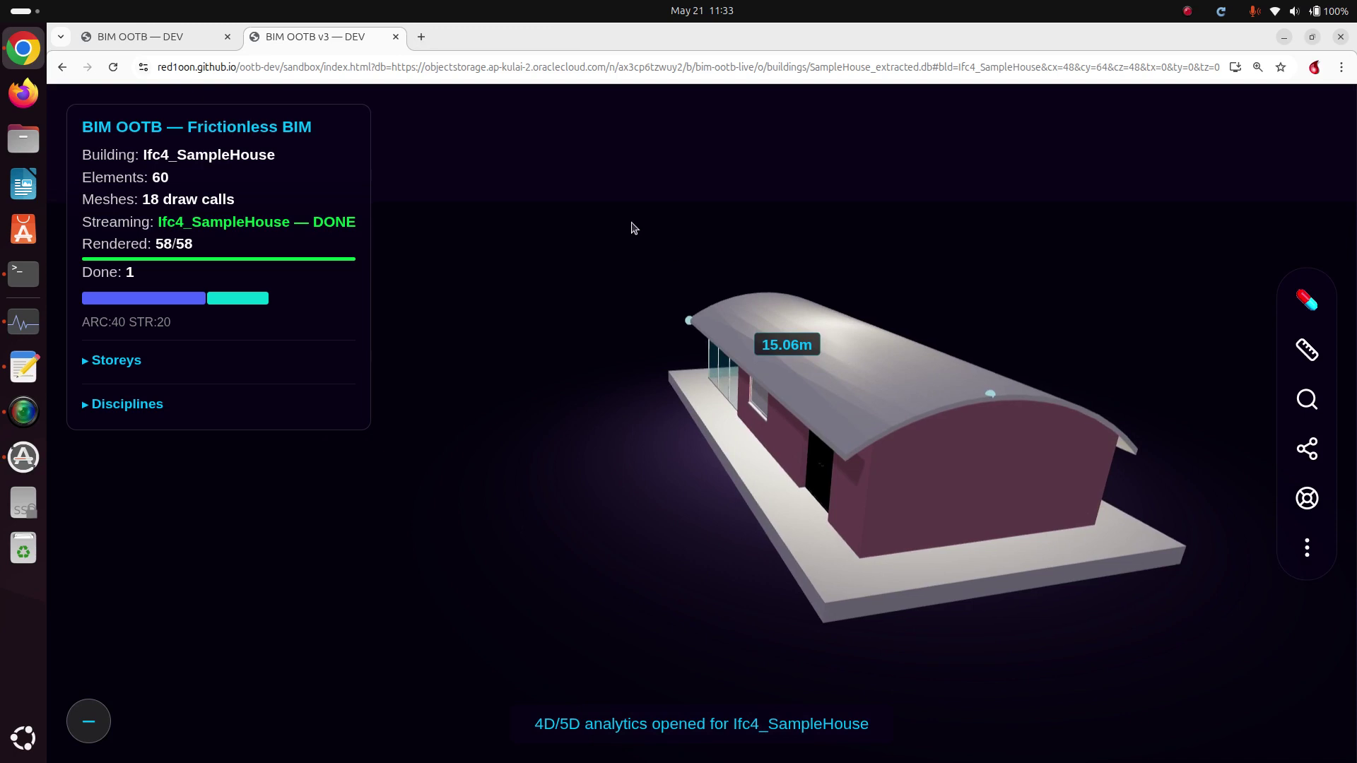
# - Open the ERP out-of-the-box page from the BIM OOTB landing page, check it, and close it
pyautogui.click(188, 36)
pyautogui.scroll(15, 557, 190)
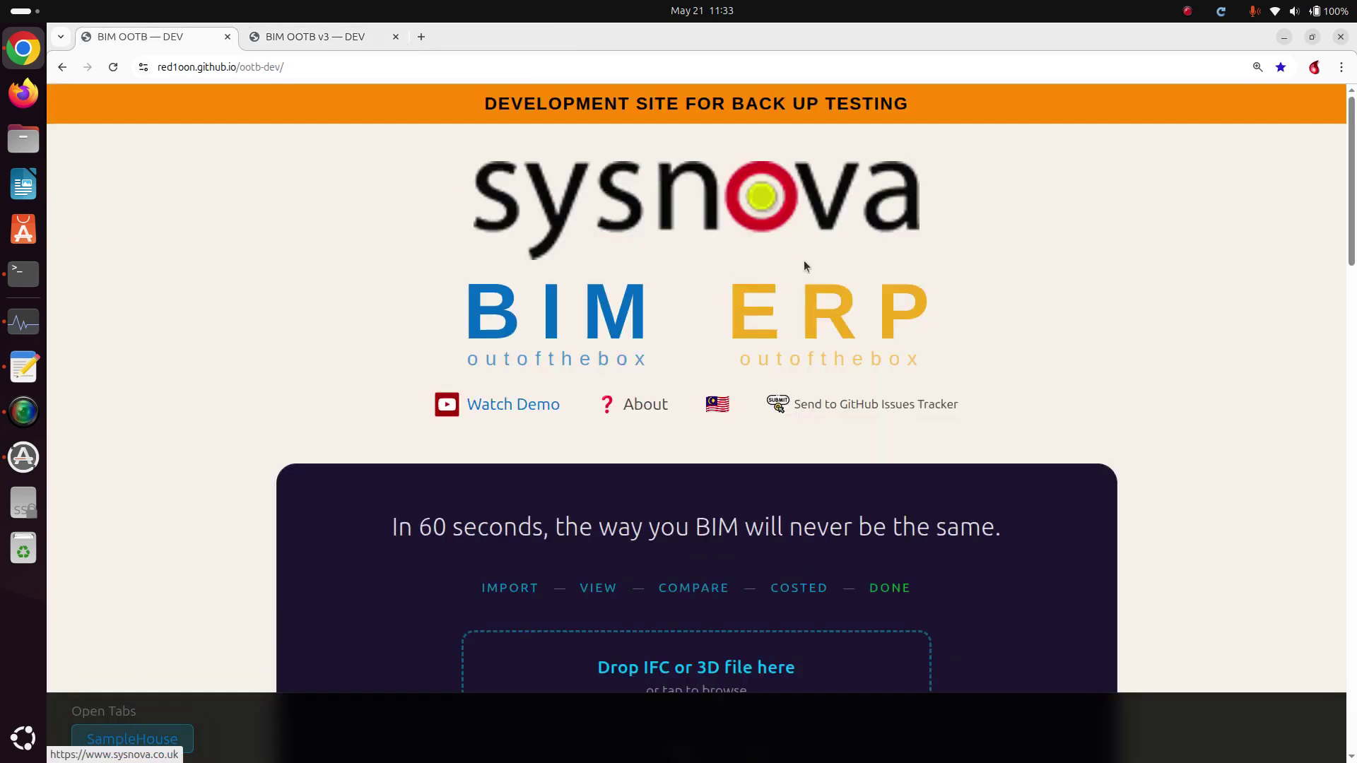
pyautogui.click(801, 315)
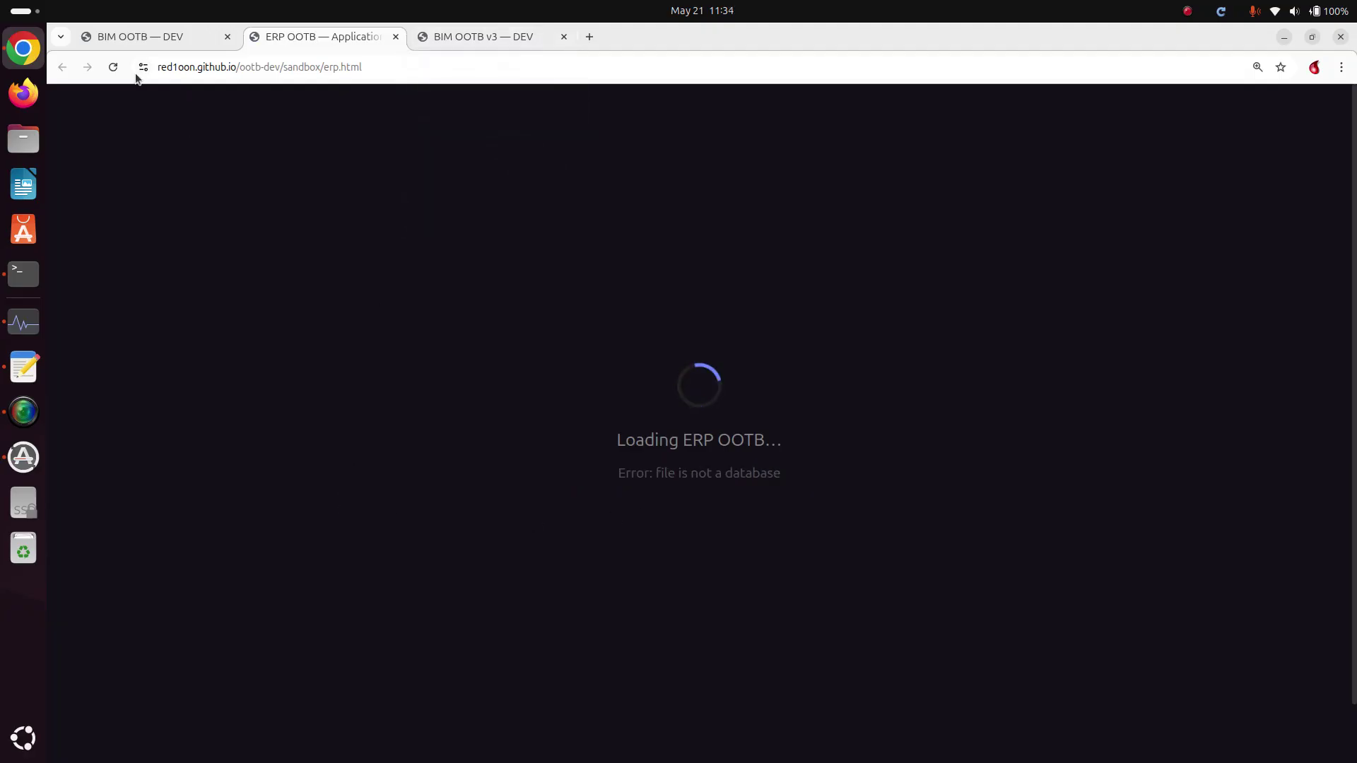
pyautogui.click(427, 39)
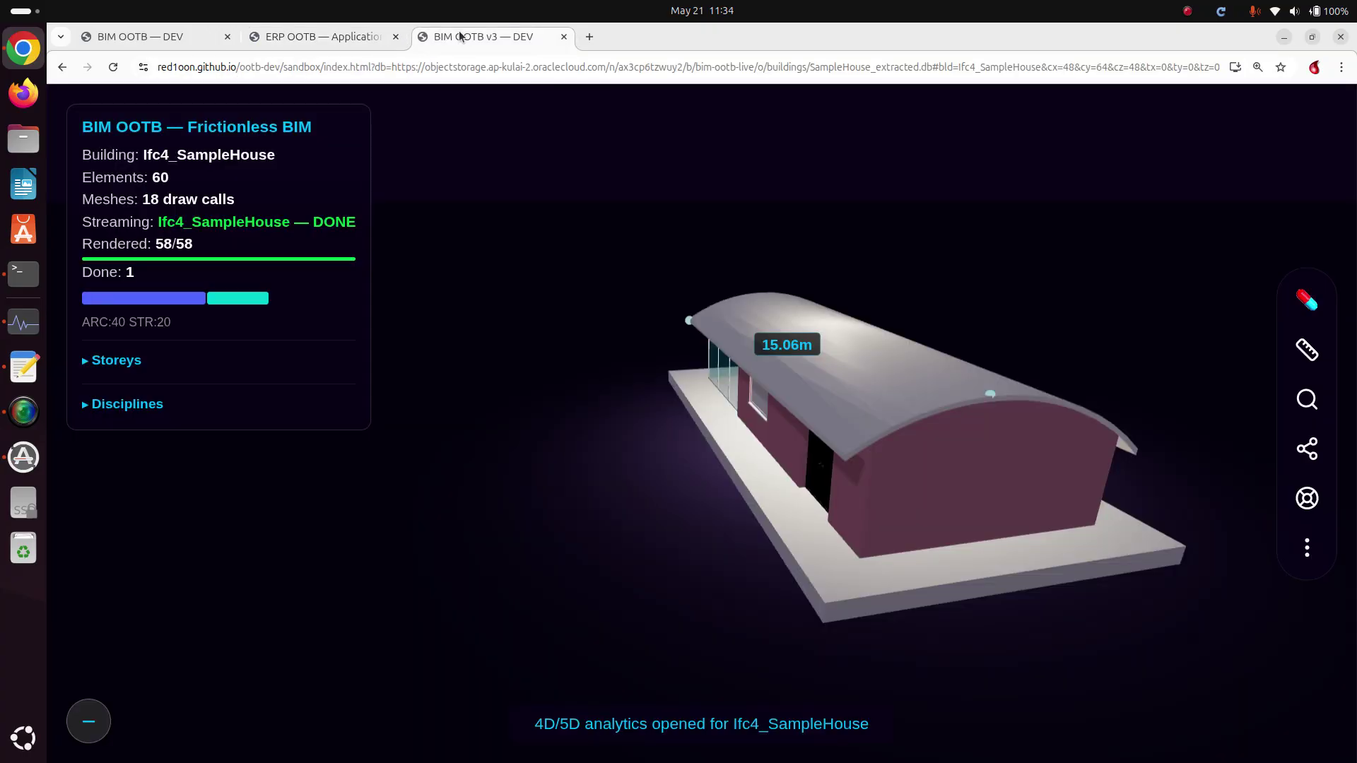
pyautogui.click(394, 39)
# - Highlight the /ootb-dev/ part of the landing page's address and return to the 3D house viewer
pyautogui.click(172, 47)
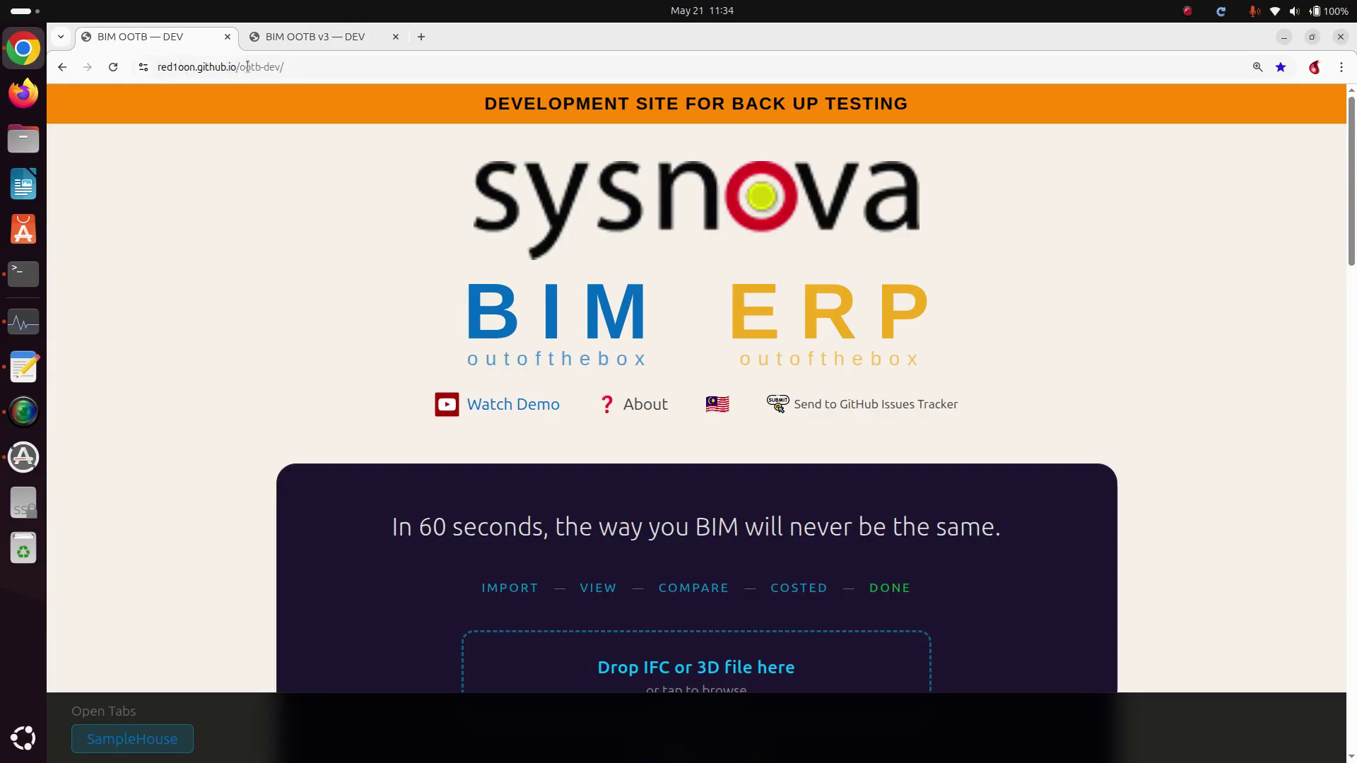
pyautogui.moveTo(238, 70); pyautogui.dragTo(297, 66)
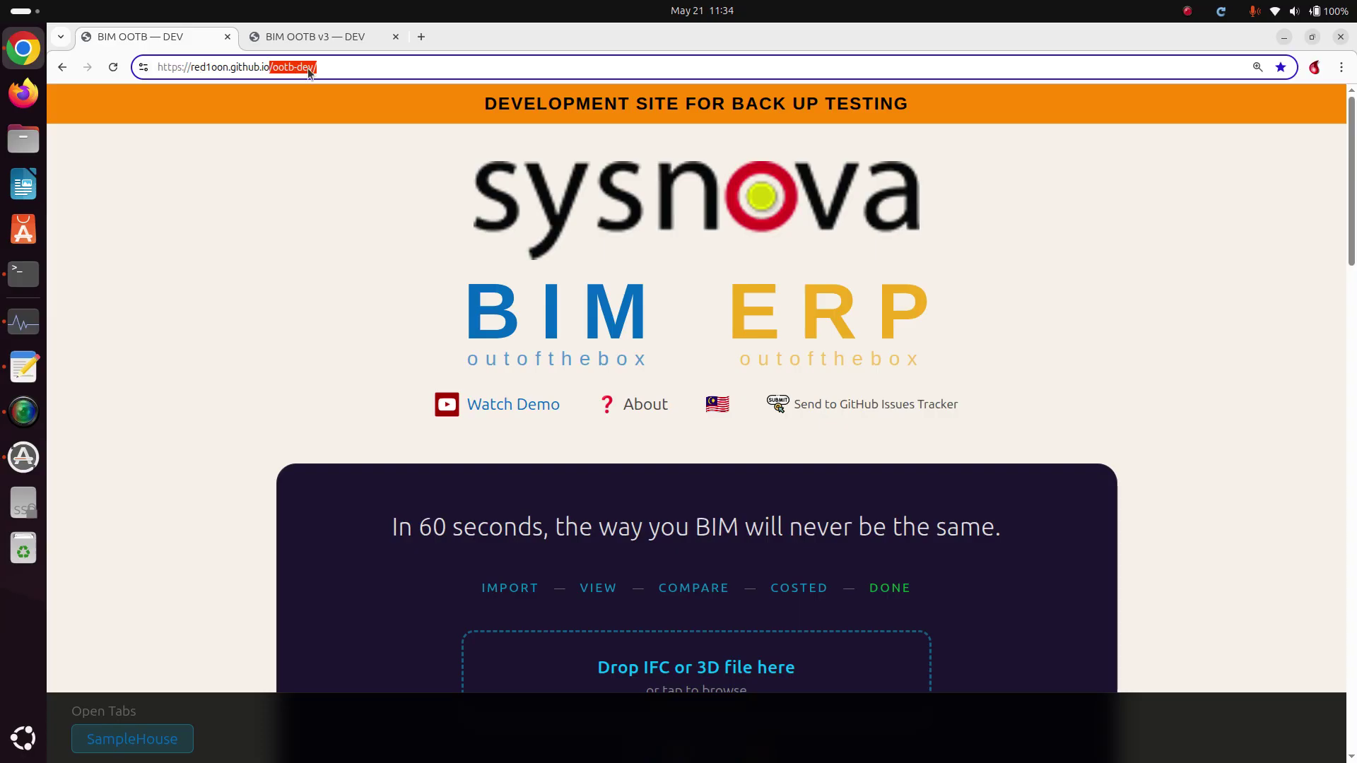
pyautogui.click(302, 37)
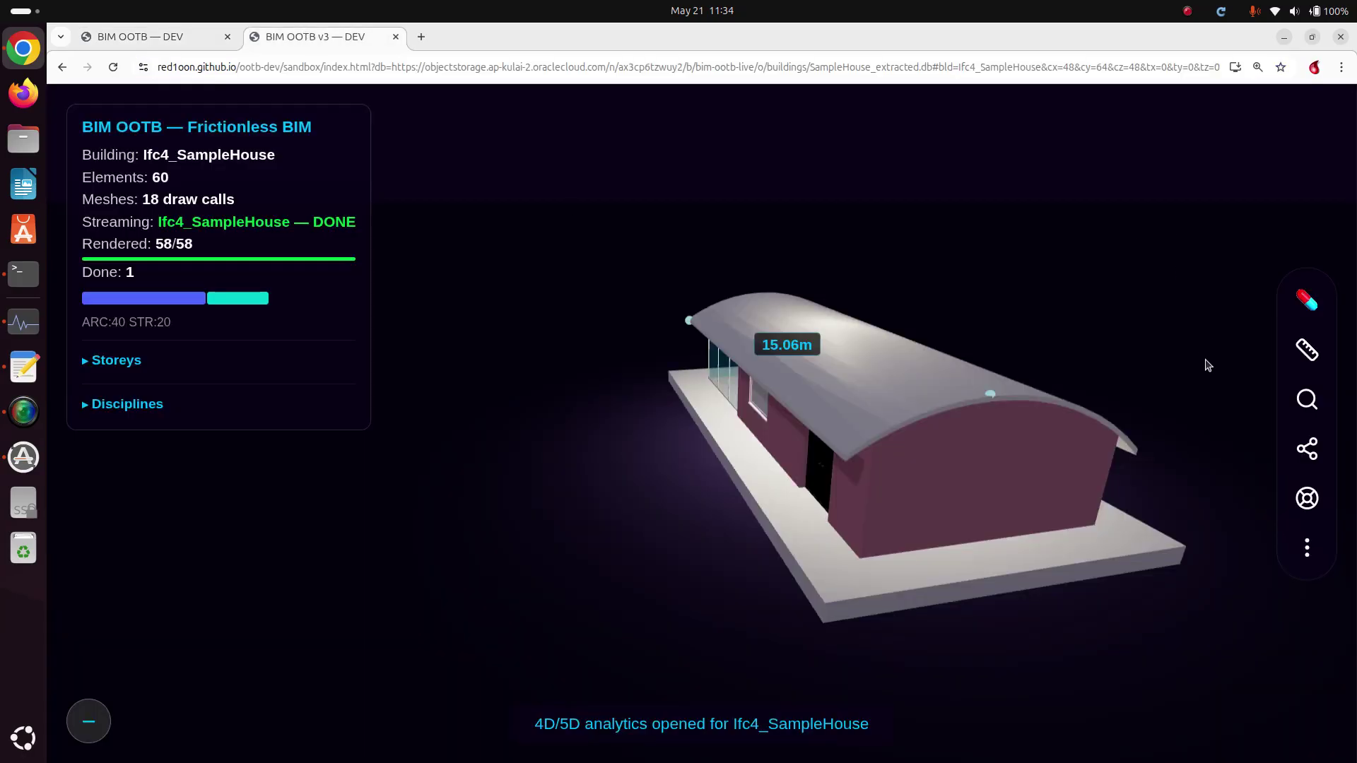
# - Try a warm brown palette colour on the house and adjust its sun brightness slightly
pyautogui.click(1307, 558)
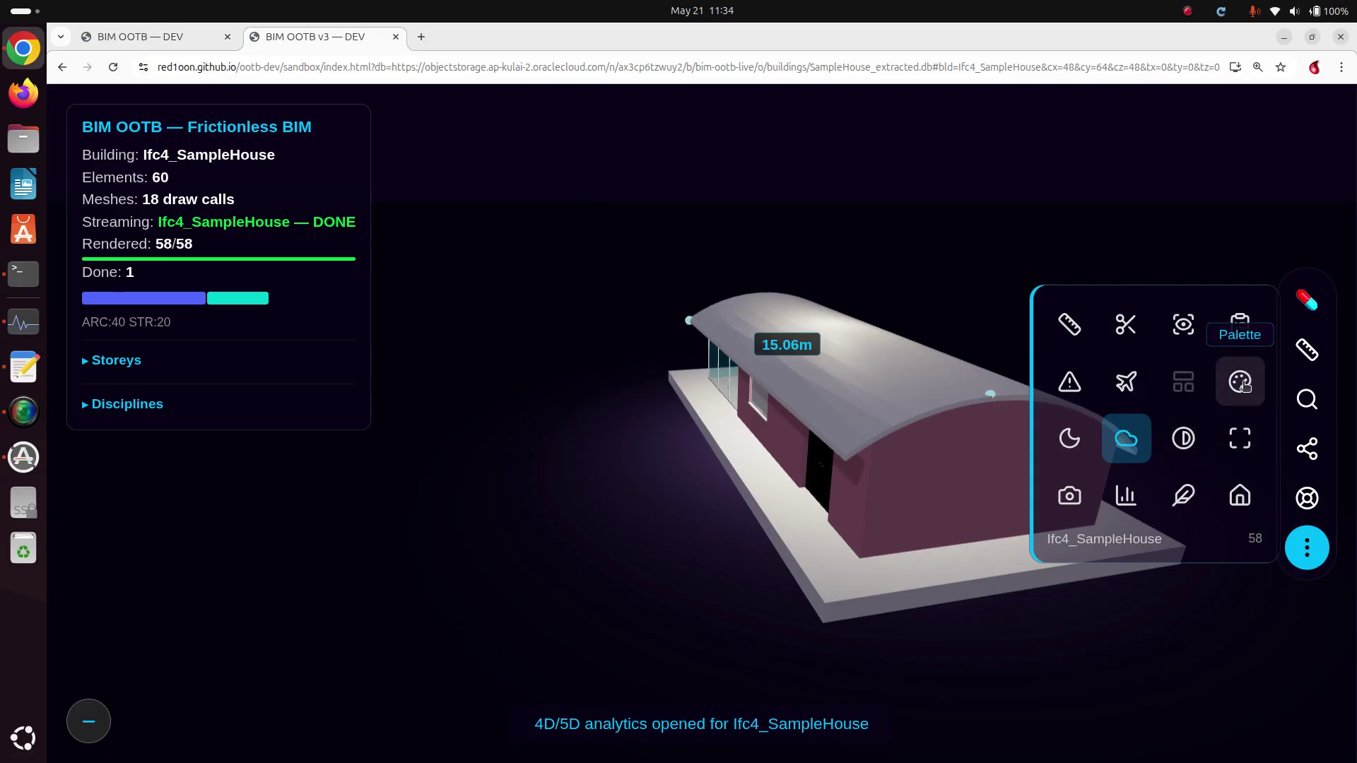
pyautogui.click(1244, 381)
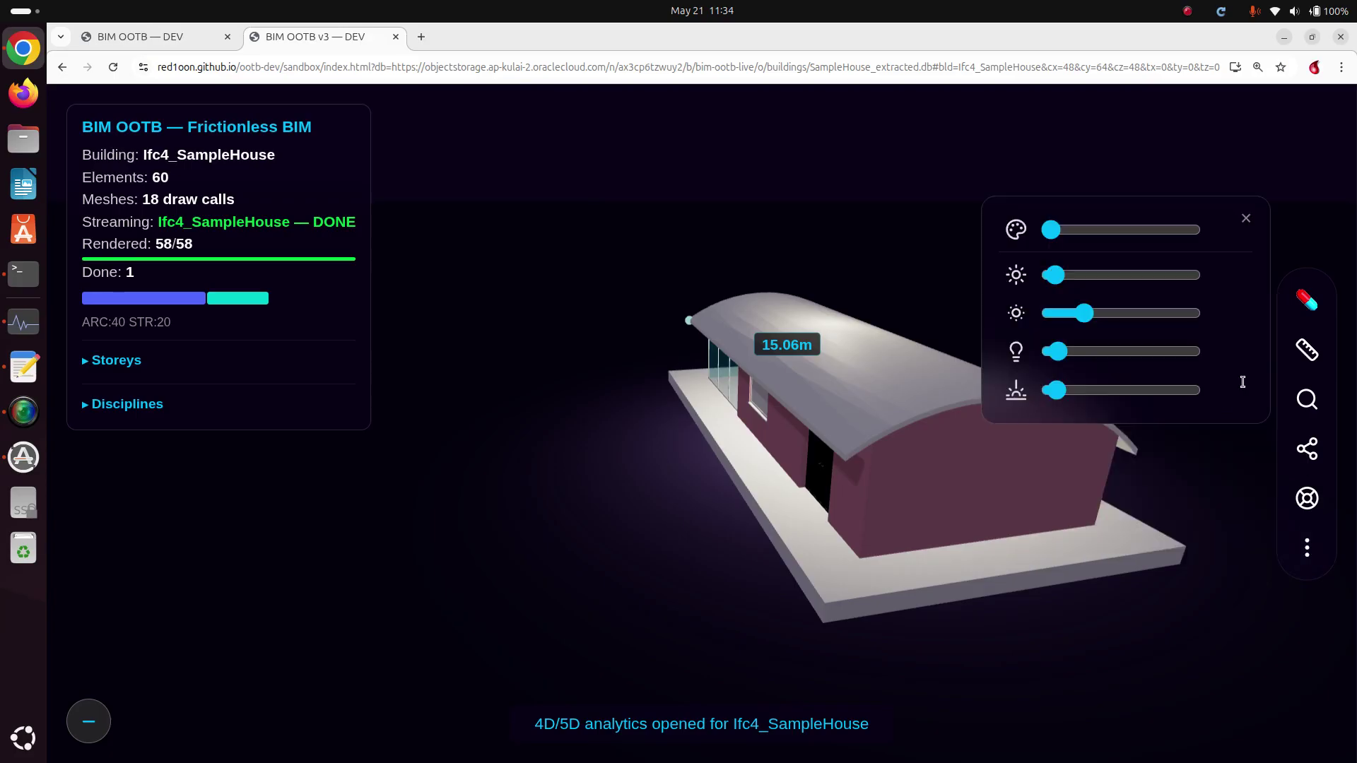
pyautogui.click(1063, 231)
pyautogui.moveTo(1067, 291)
pyautogui.mouseDown()
pyautogui.moveTo(1081, 289)
pyautogui.moveTo(1060, 289)
pyautogui.mouseUp()
# - Turn off the Night lighting and view the house's roof and end wall from a higher angle
pyautogui.click(1306, 548)
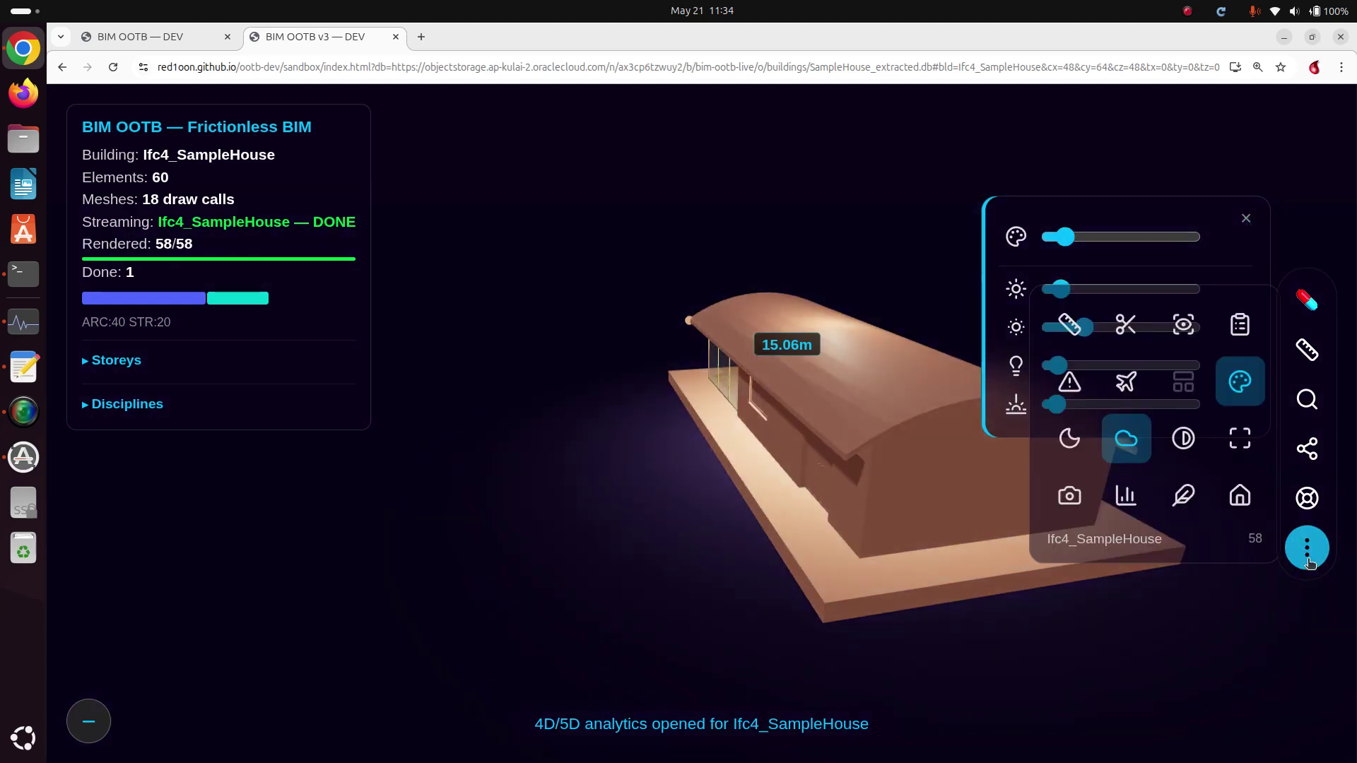
pyautogui.click(1072, 439)
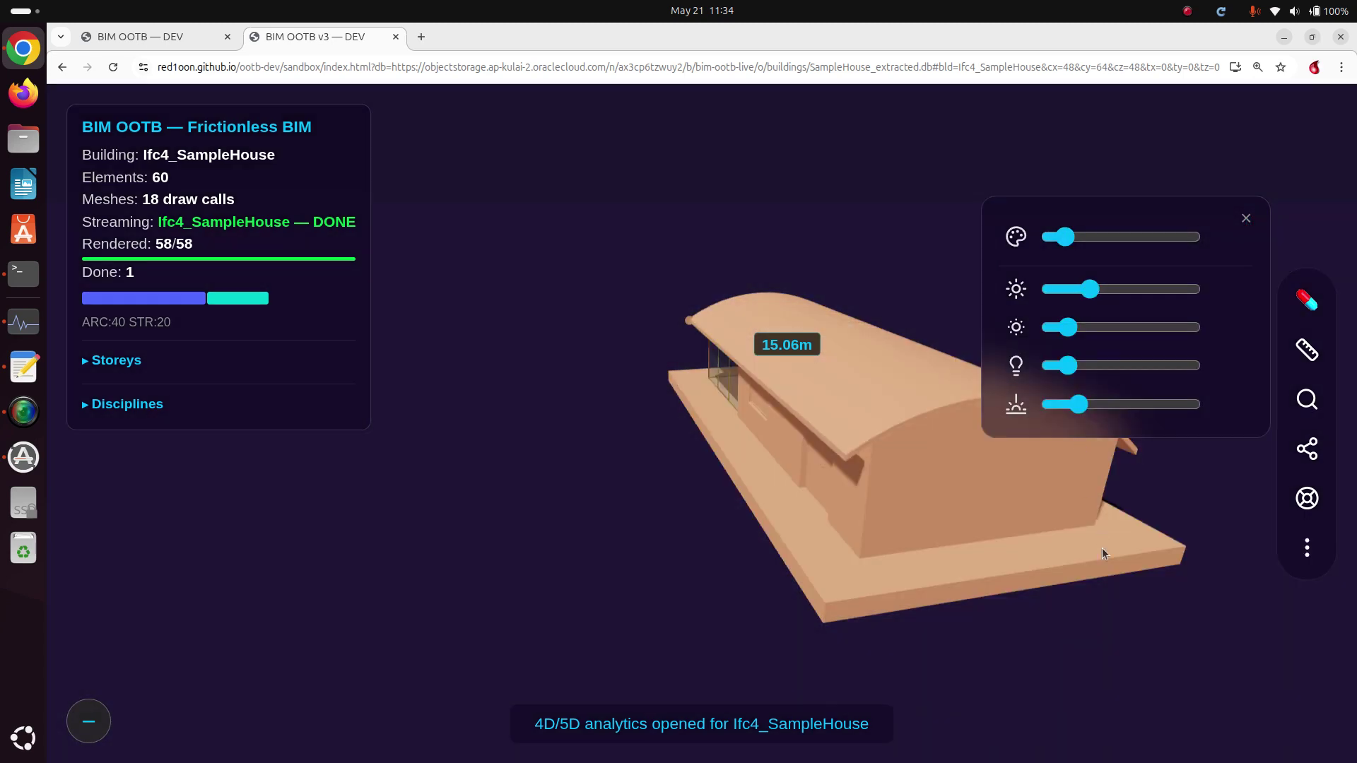
pyautogui.moveTo(1101, 549); pyautogui.dragTo(1040, 521)
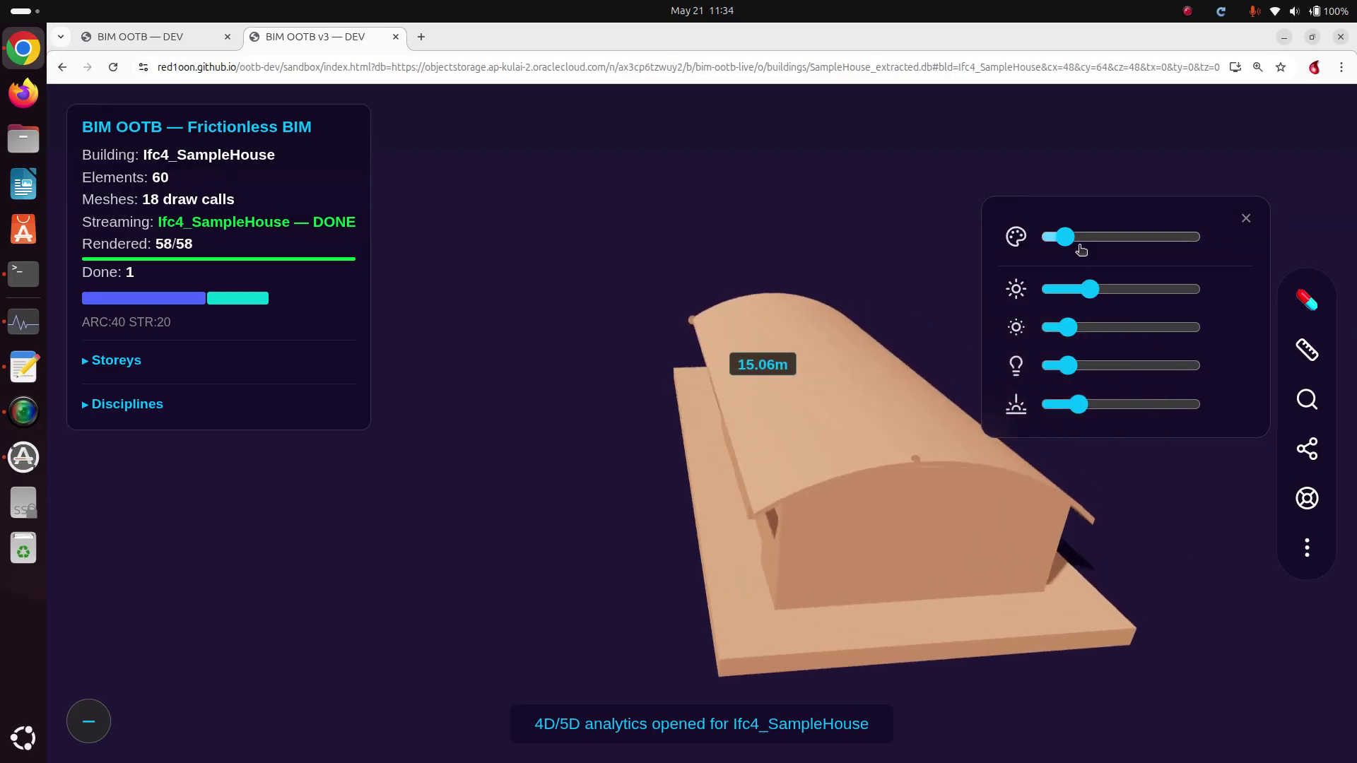
# - Try the Storey warm and beige palette schemes on the house, set the palette to Off and close its settings
pyautogui.click(1107, 229)
pyautogui.click(1107, 230)
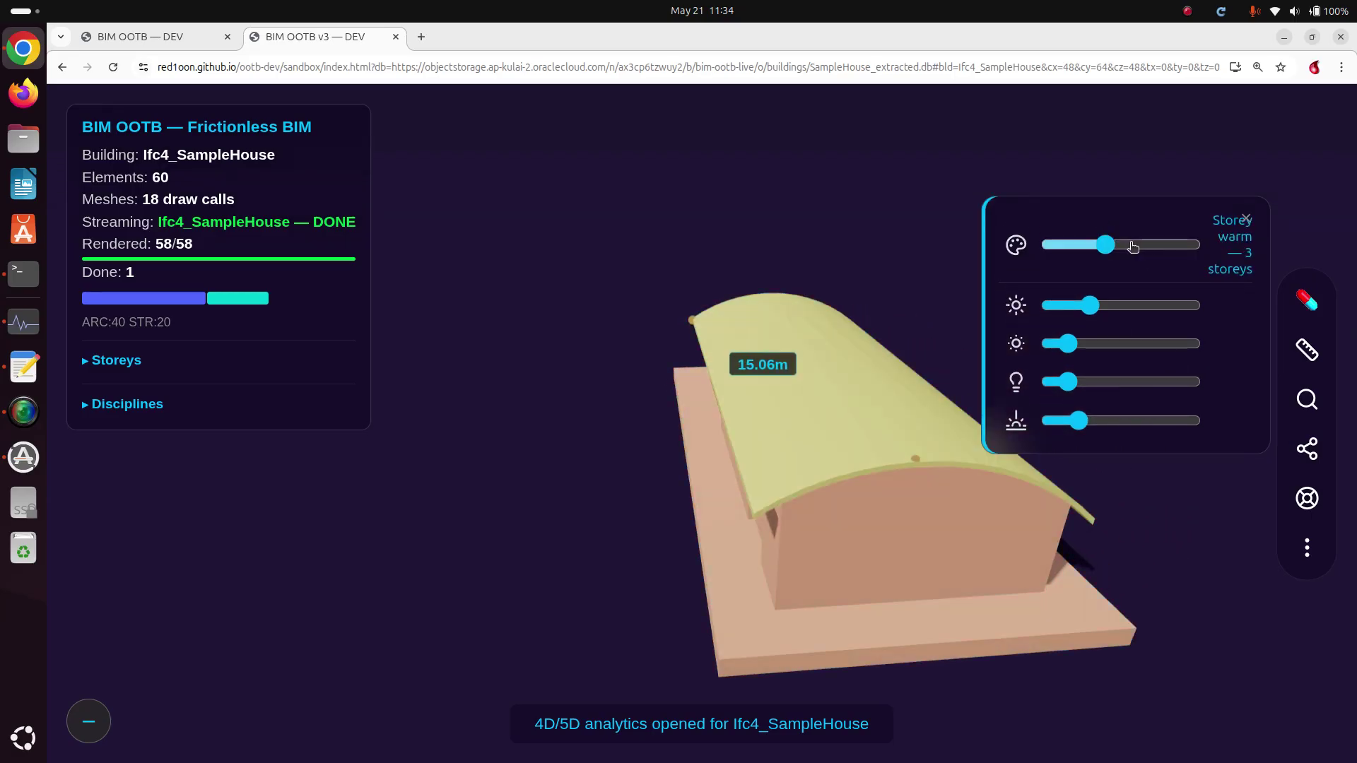
pyautogui.click(1128, 231)
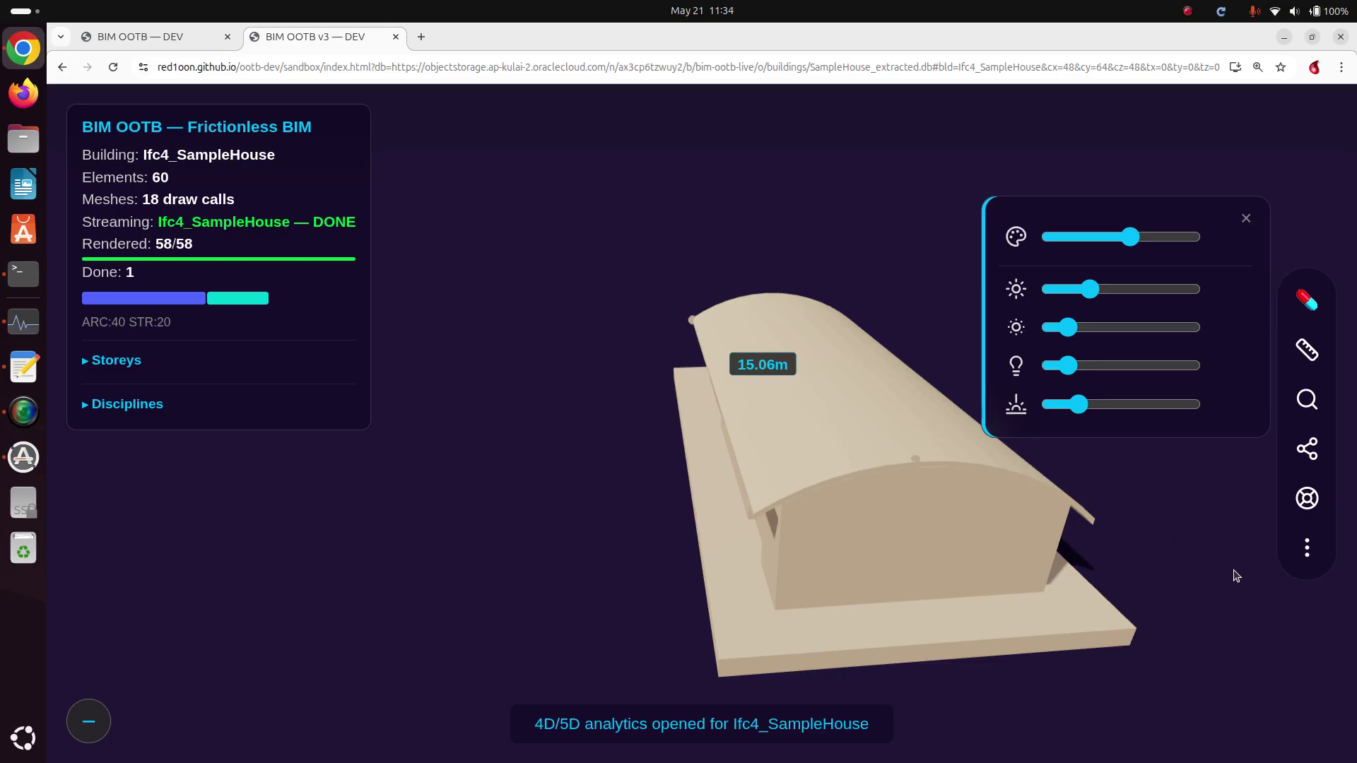
pyautogui.moveTo(1130, 241); pyautogui.dragTo(1017, 233)
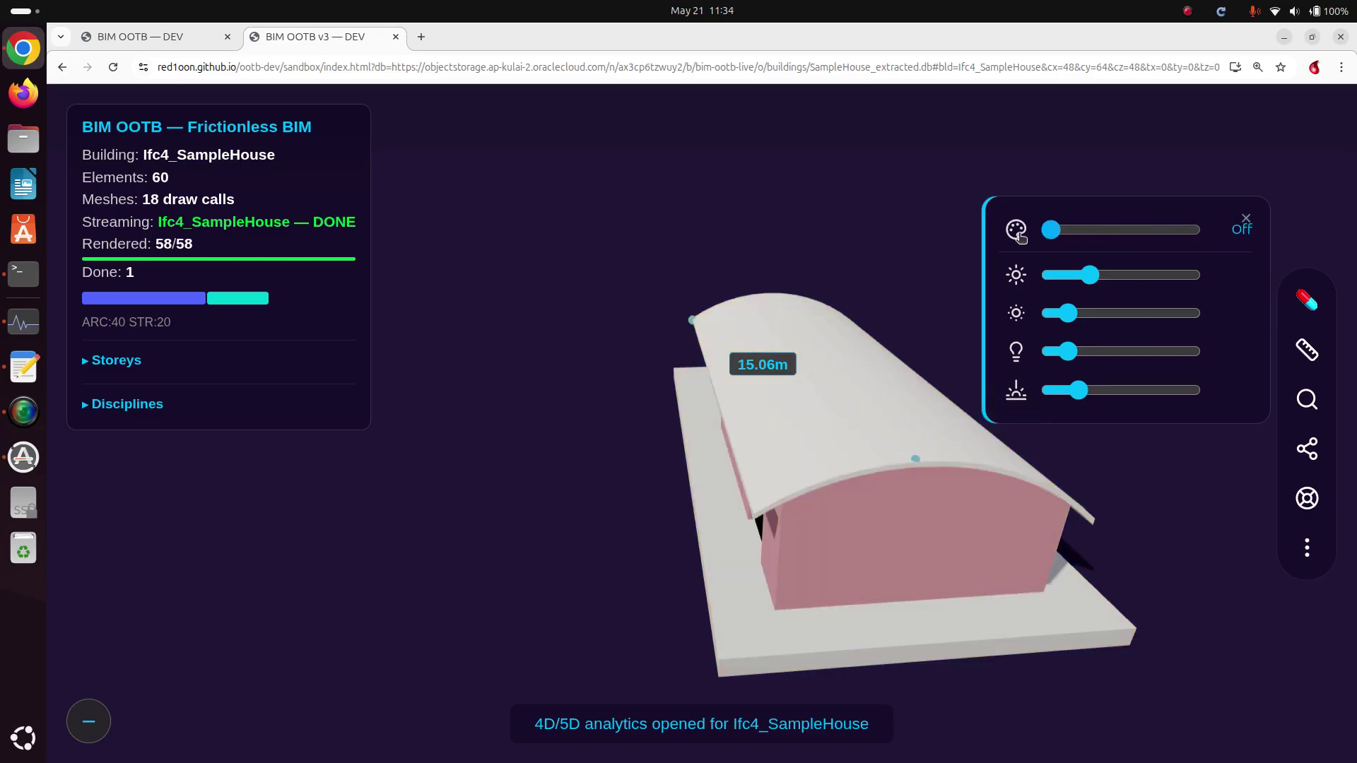
pyautogui.click(1246, 219)
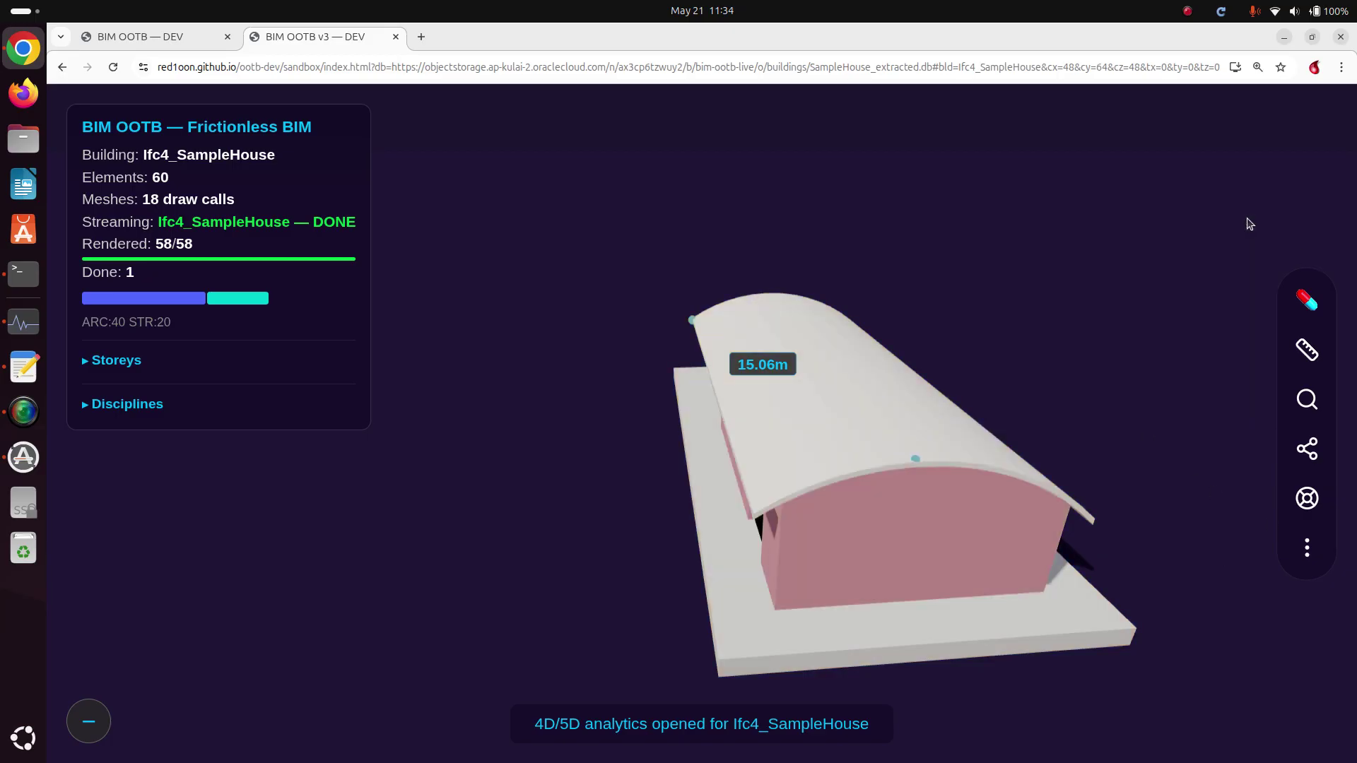
# - Run the automatic walk around the house and pause it
pyautogui.click(1307, 548)
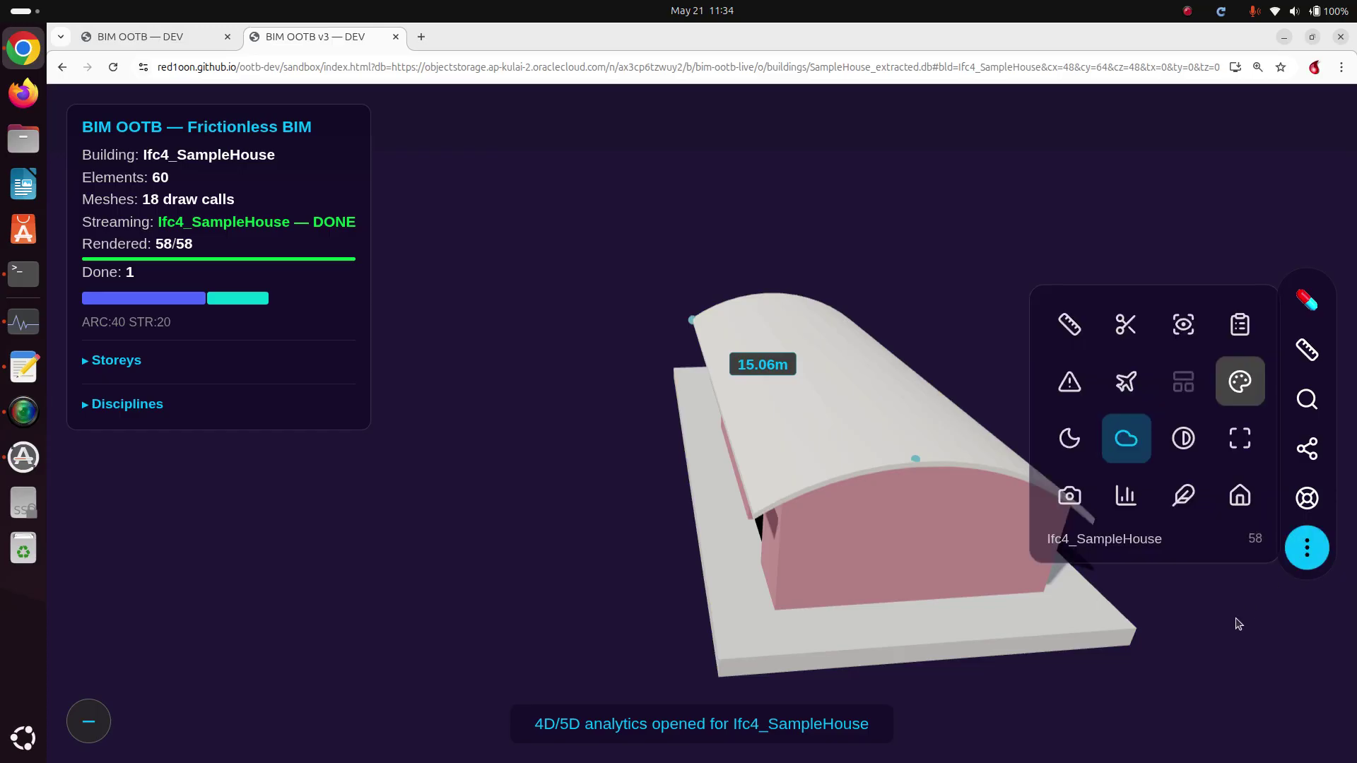
pyautogui.click(1125, 385)
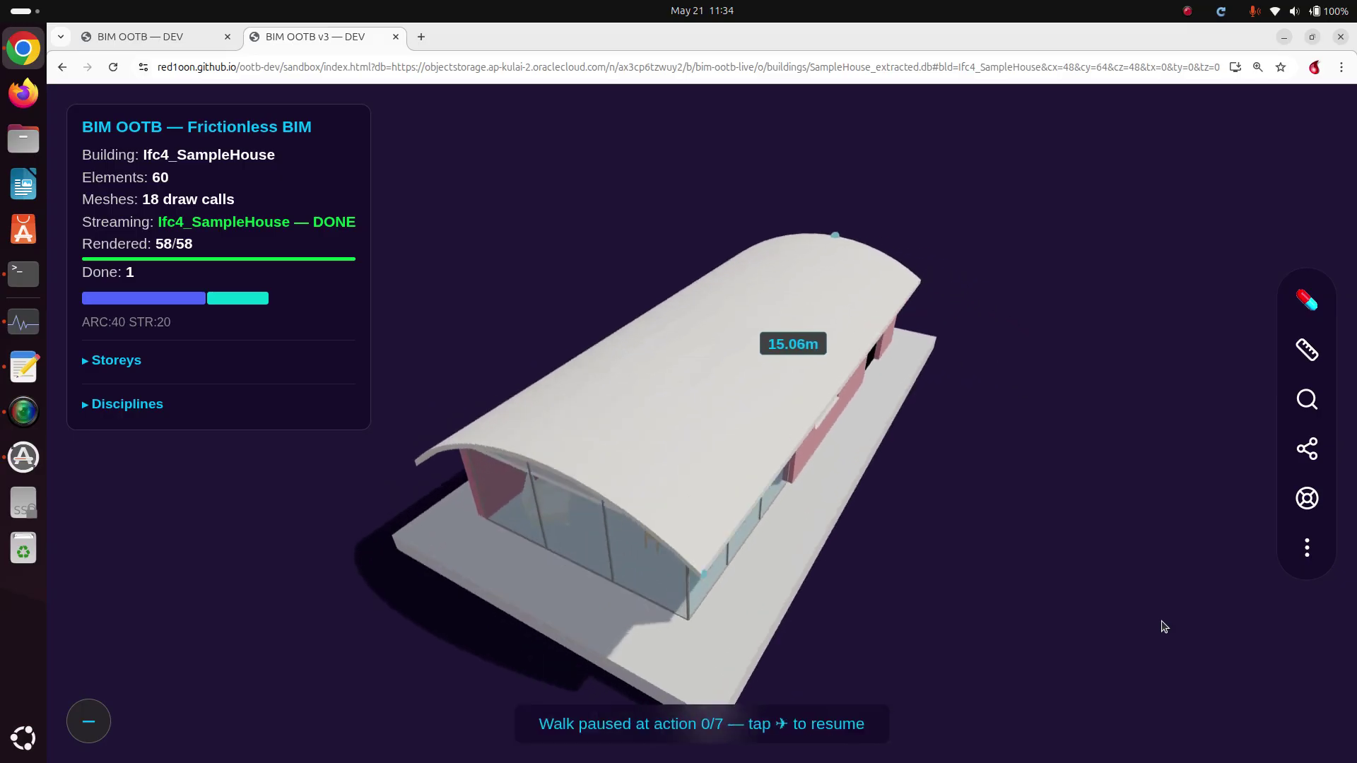
# - Isolate the Ground Floor storey of the house and switch back to All Storeys
pyautogui.click(124, 362)
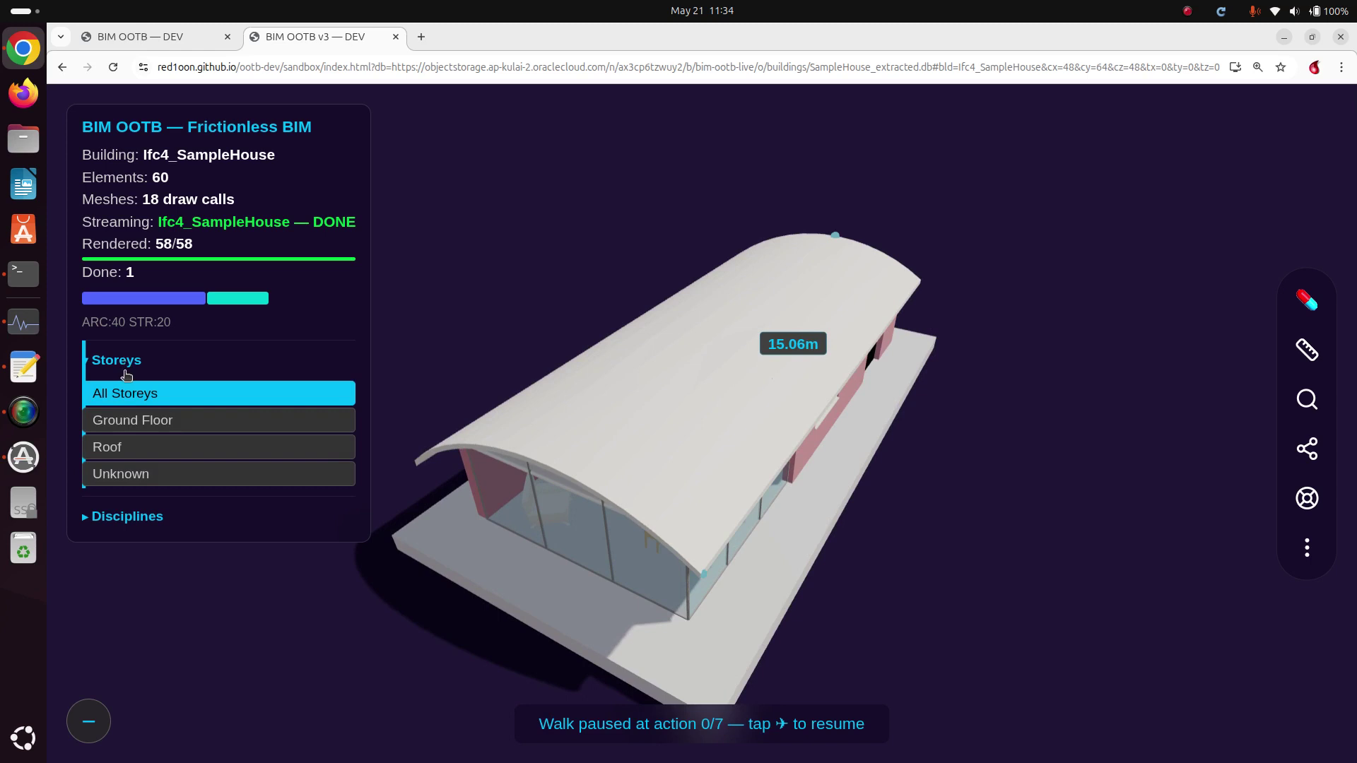
pyautogui.click(122, 424)
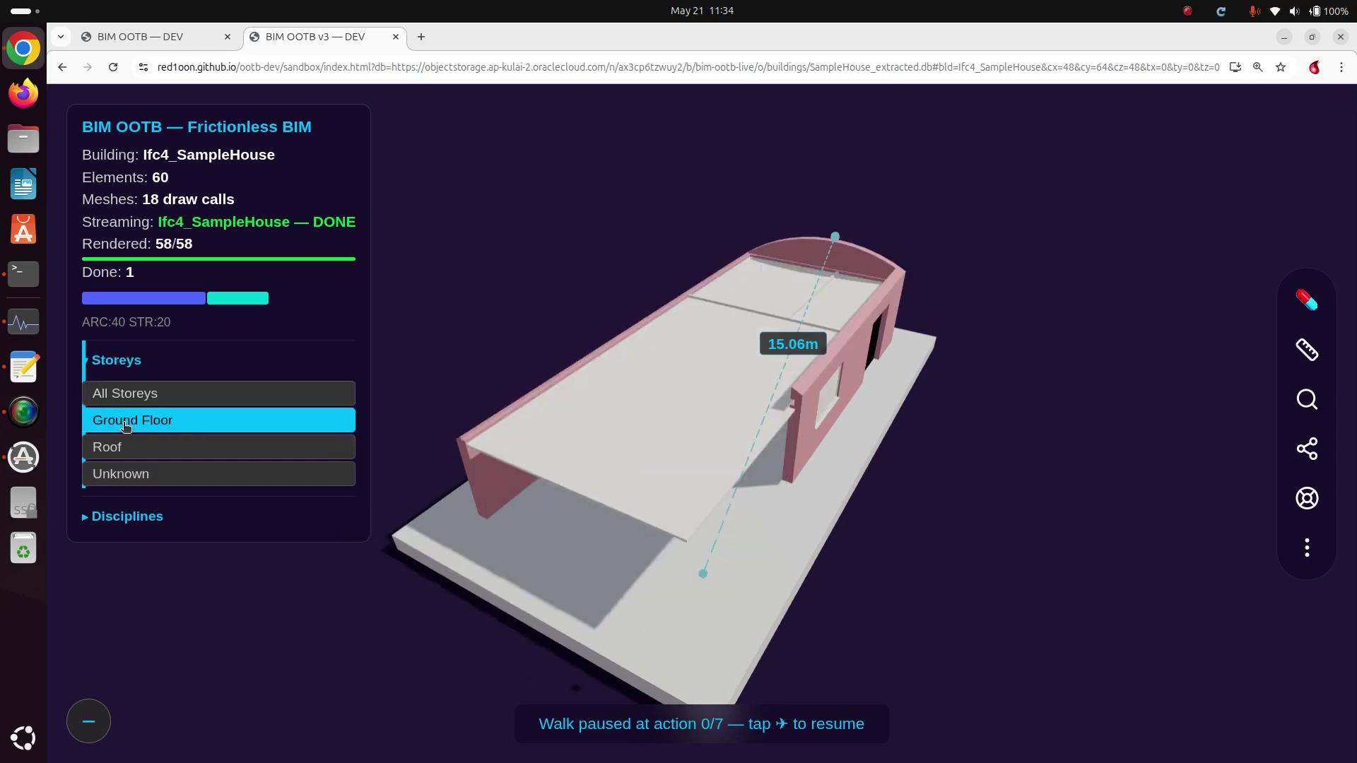
pyautogui.click(117, 363)
pyautogui.click(118, 363)
pyautogui.click(115, 394)
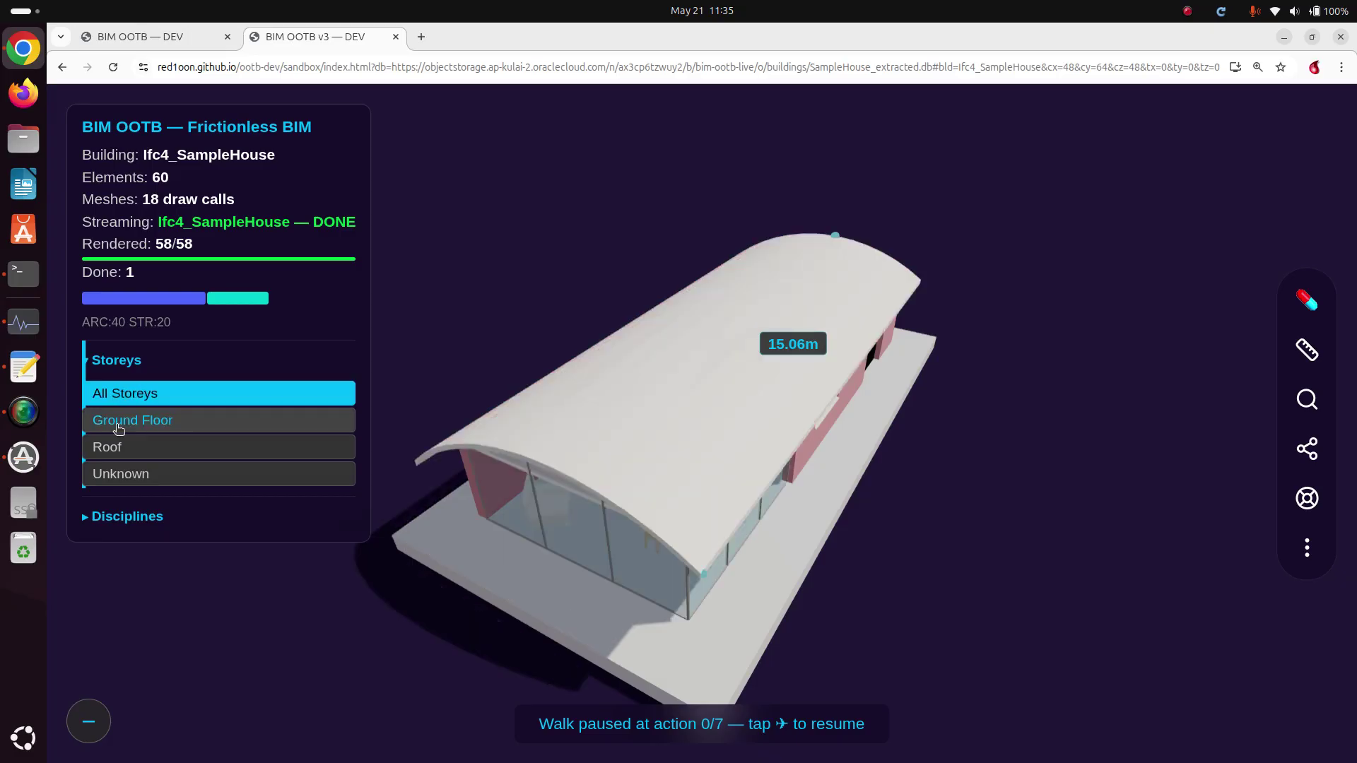
# - Toggle the ARC discipline off and on again, and collapse the Disciplines and Storeys lists
pyautogui.click(121, 517)
pyautogui.click(123, 516)
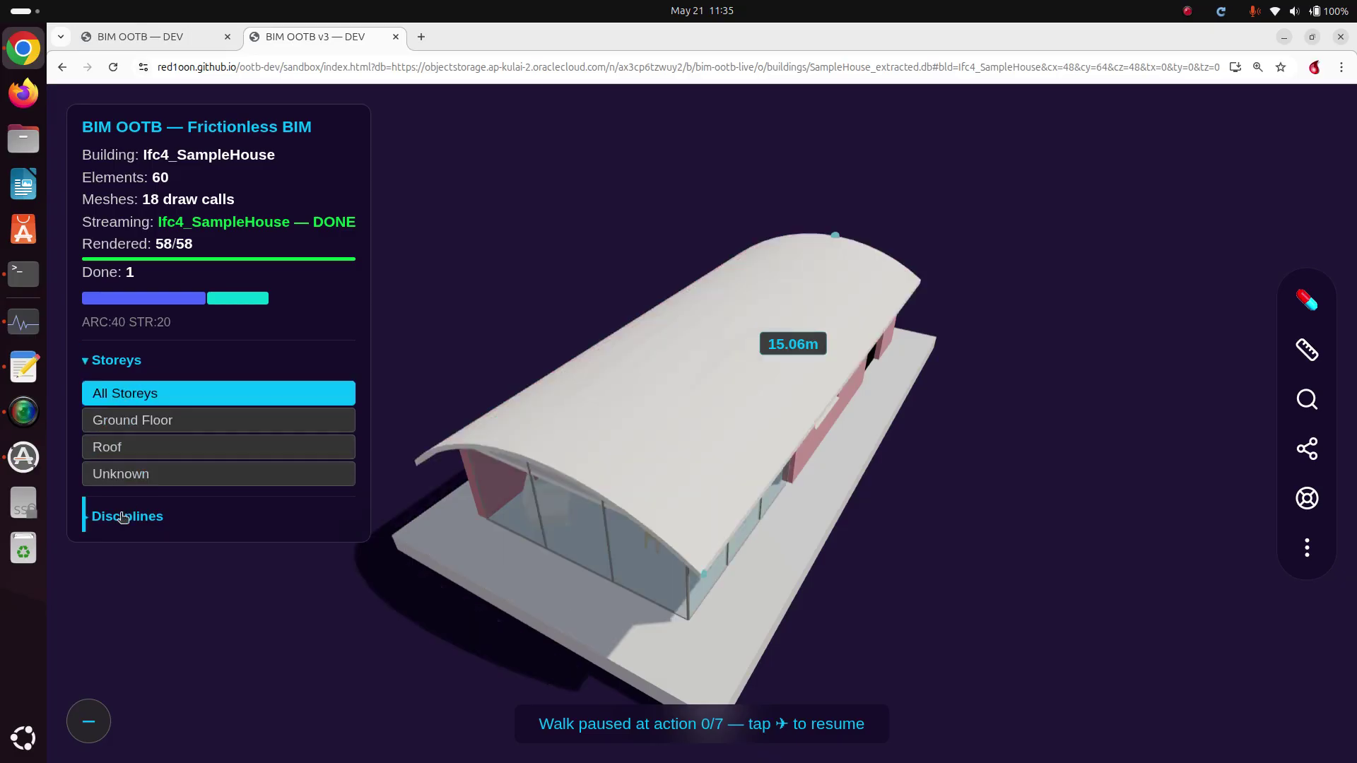
pyautogui.click(124, 516)
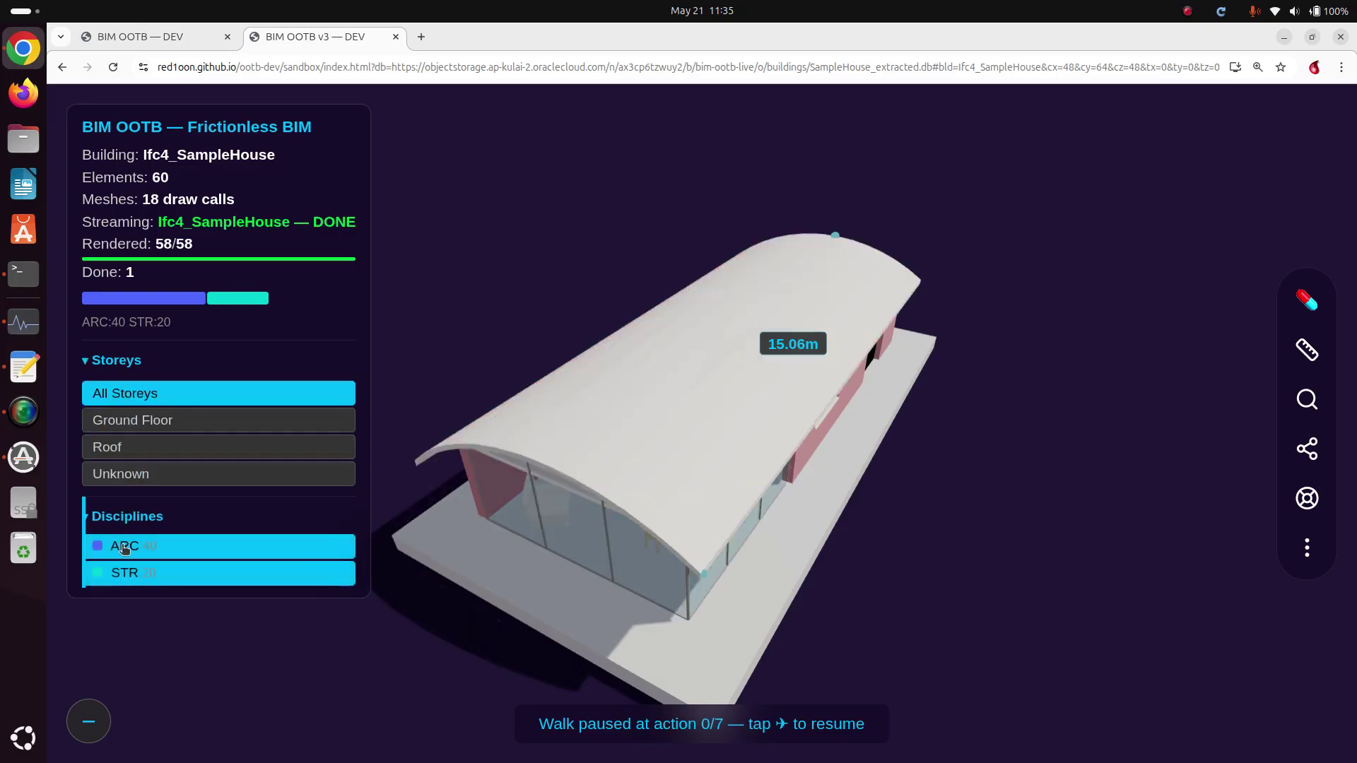
pyautogui.click(124, 547)
pyautogui.click(138, 547)
pyautogui.click(138, 547)
pyautogui.click(117, 509)
pyautogui.click(109, 361)
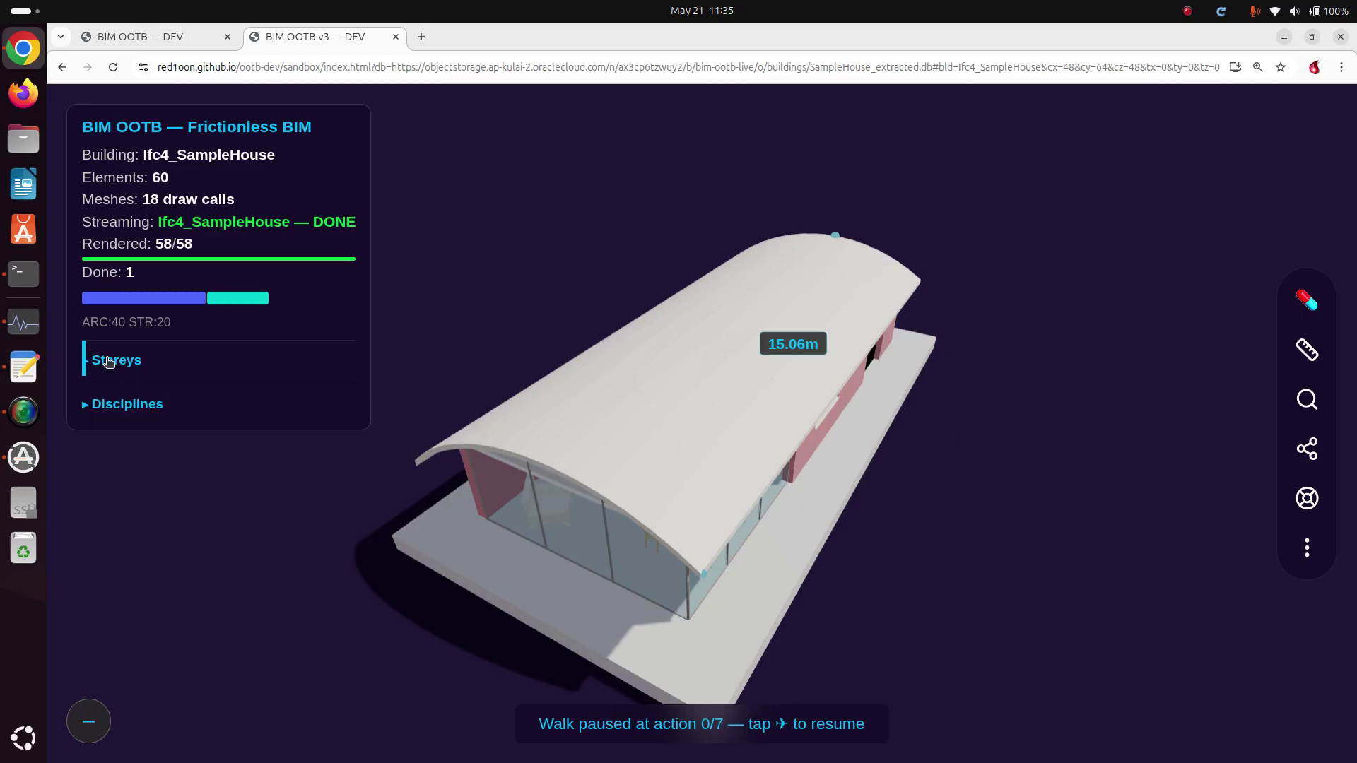
# - Enter the Red Pill mode and inspect the house's envelope and lettered grid up close
pyautogui.moveTo(997, 313); pyautogui.dragTo(913, 303)
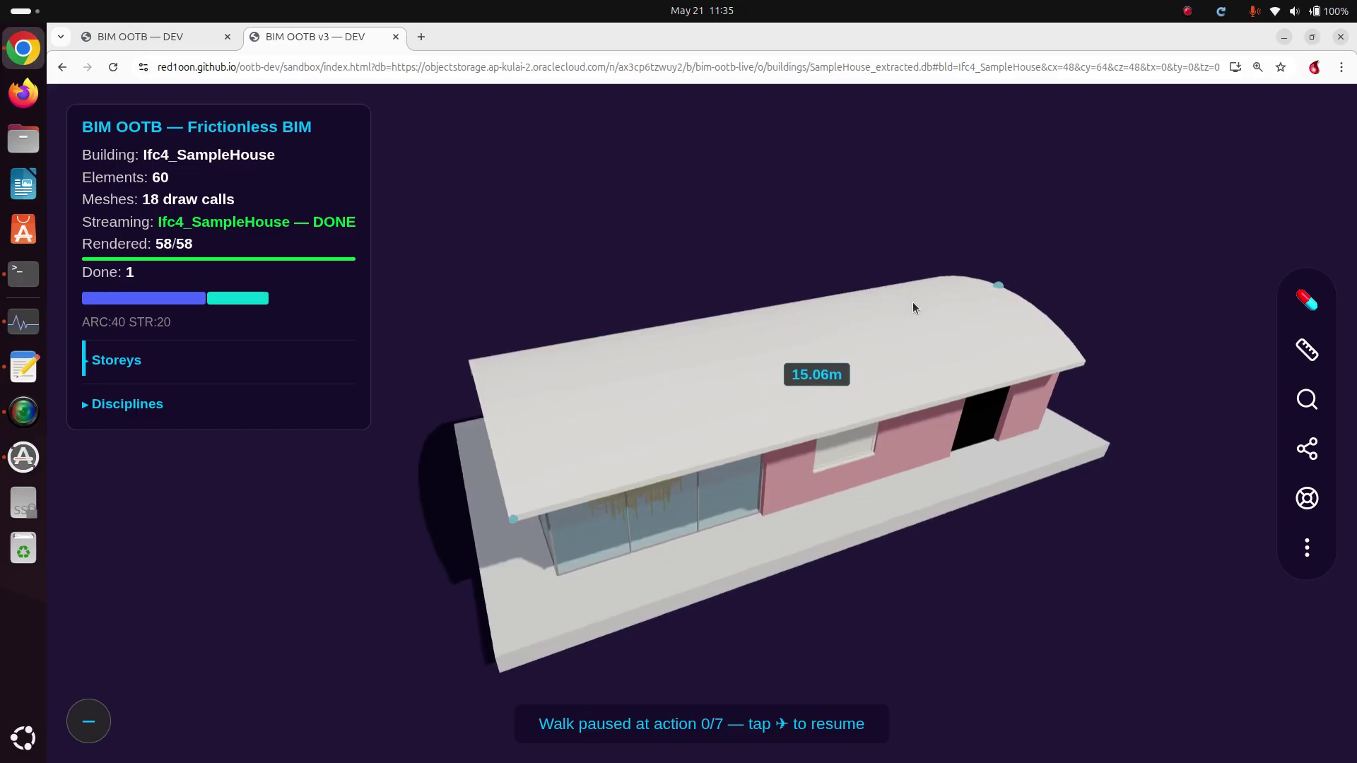
pyautogui.click(1301, 303)
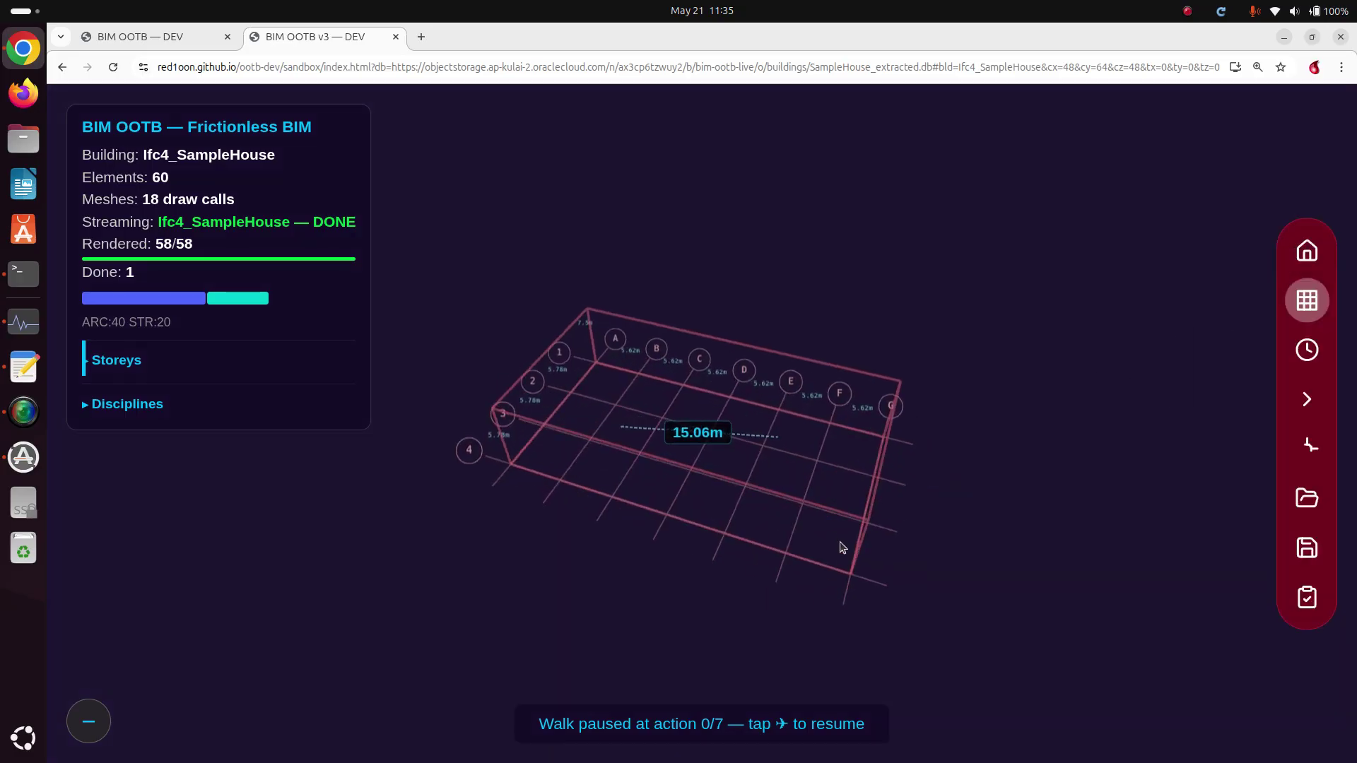
pyautogui.scroll(3, 802, 523)
pyautogui.scroll(1, 802, 522)
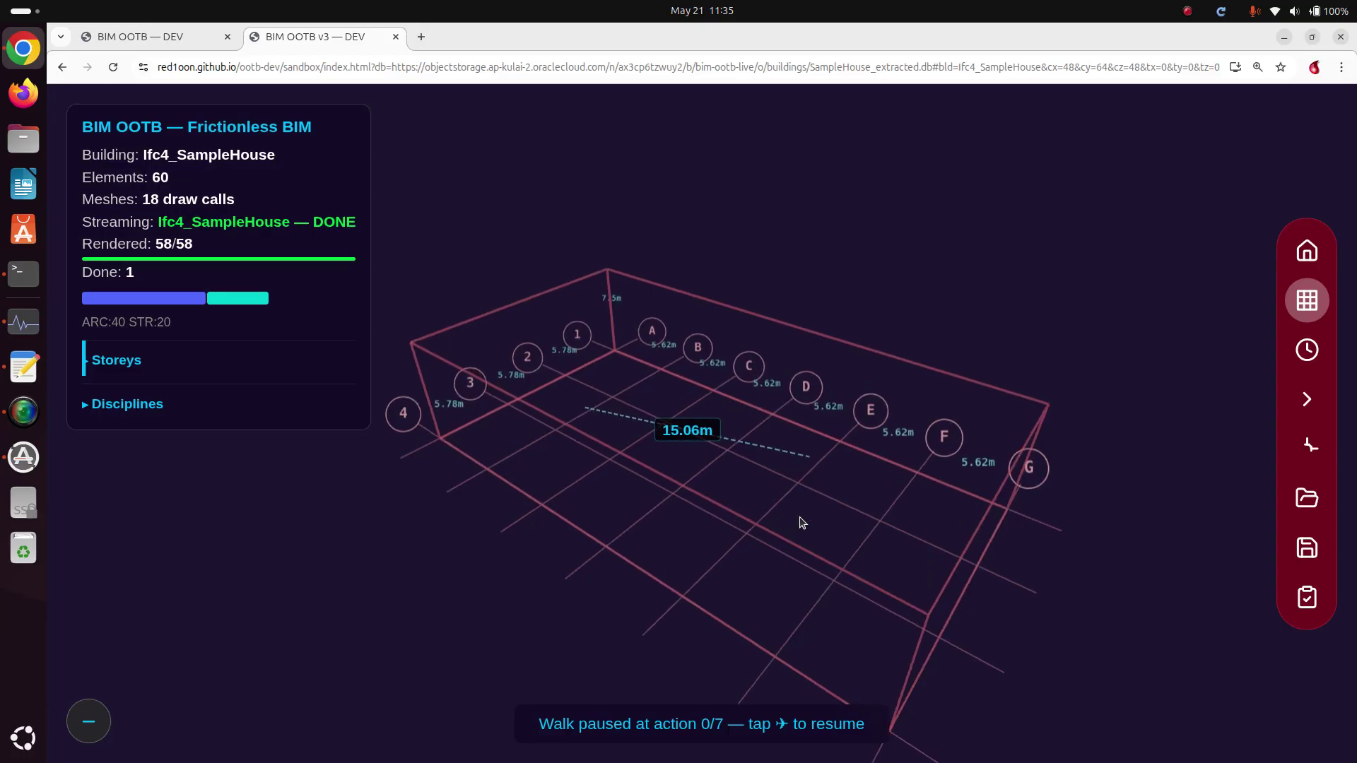
pyautogui.moveTo(802, 522); pyautogui.dragTo(893, 509, button='right')
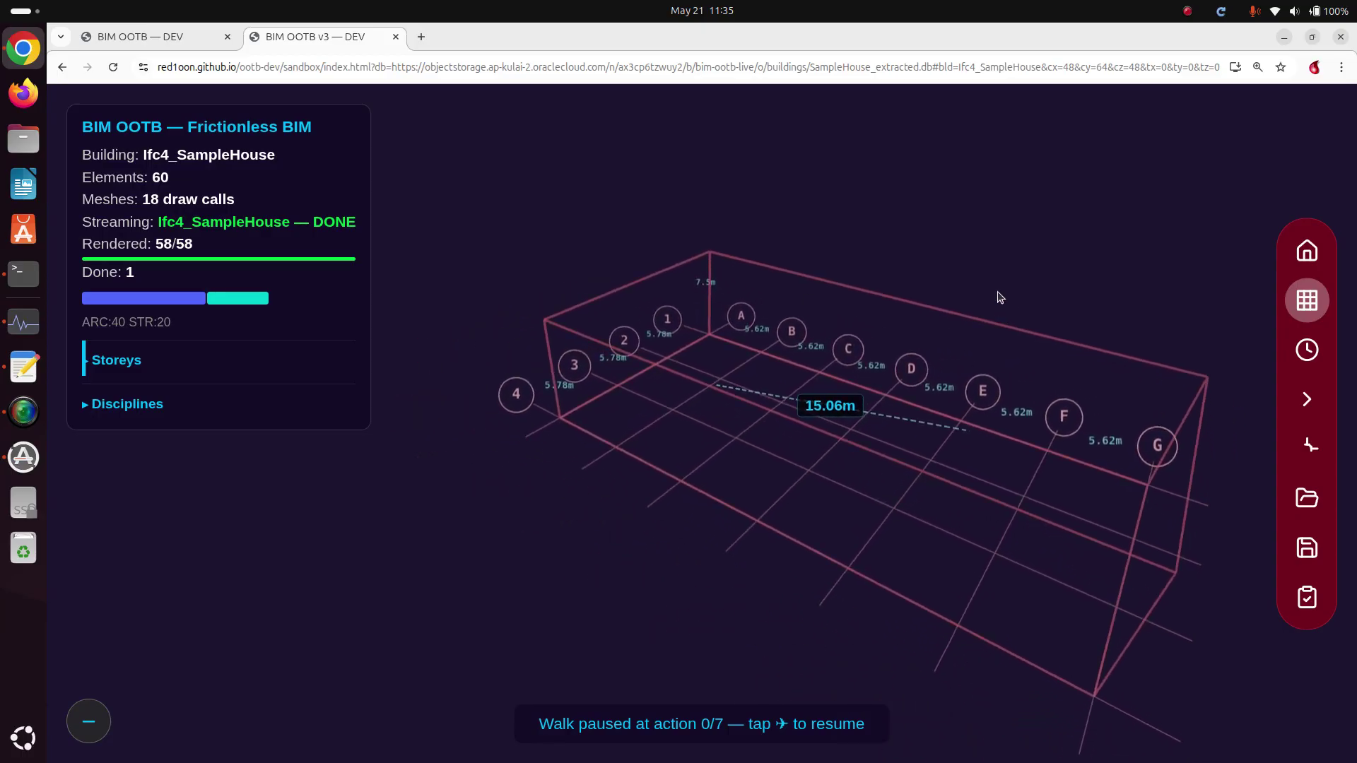
# - Reload the viewer page, enter the Red Pill mode again and inspect the envelope grid from closer up
pyautogui.press('F5')
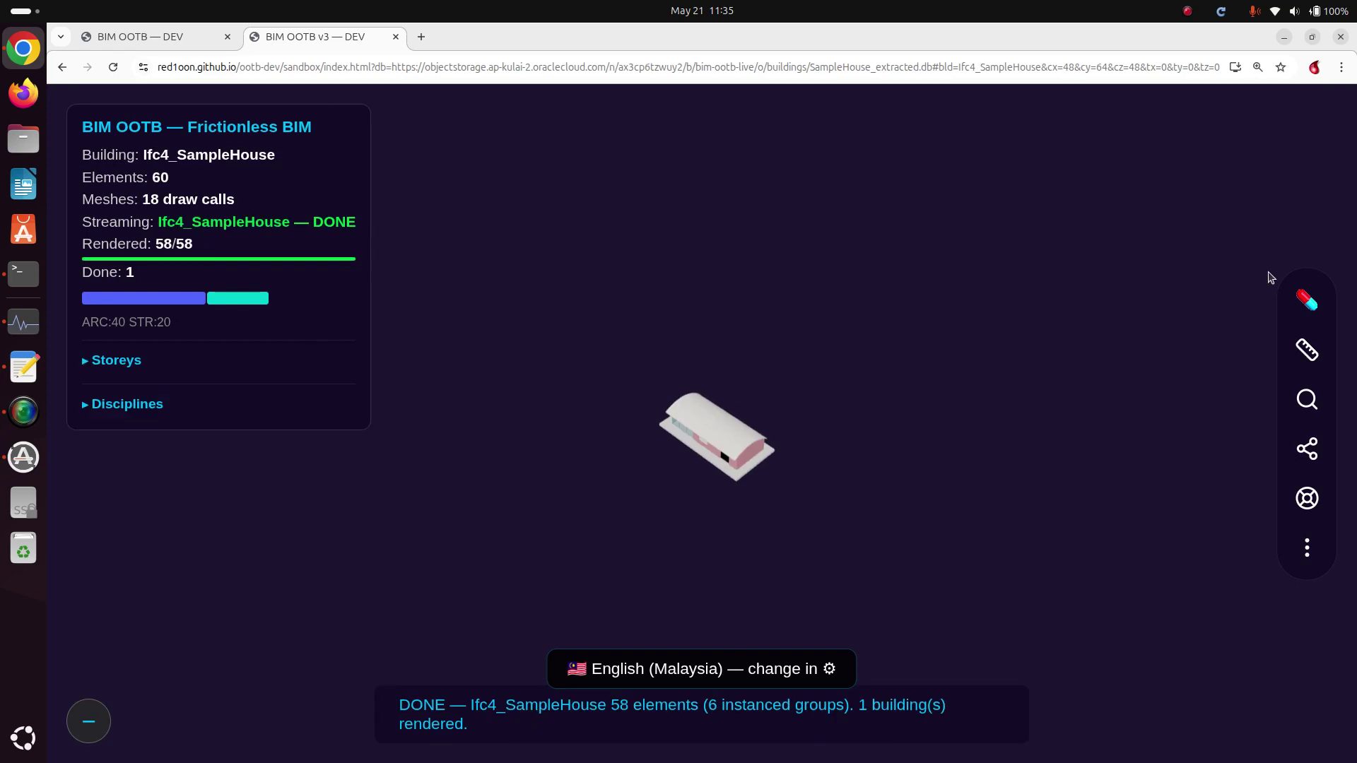
pyautogui.click(1306, 301)
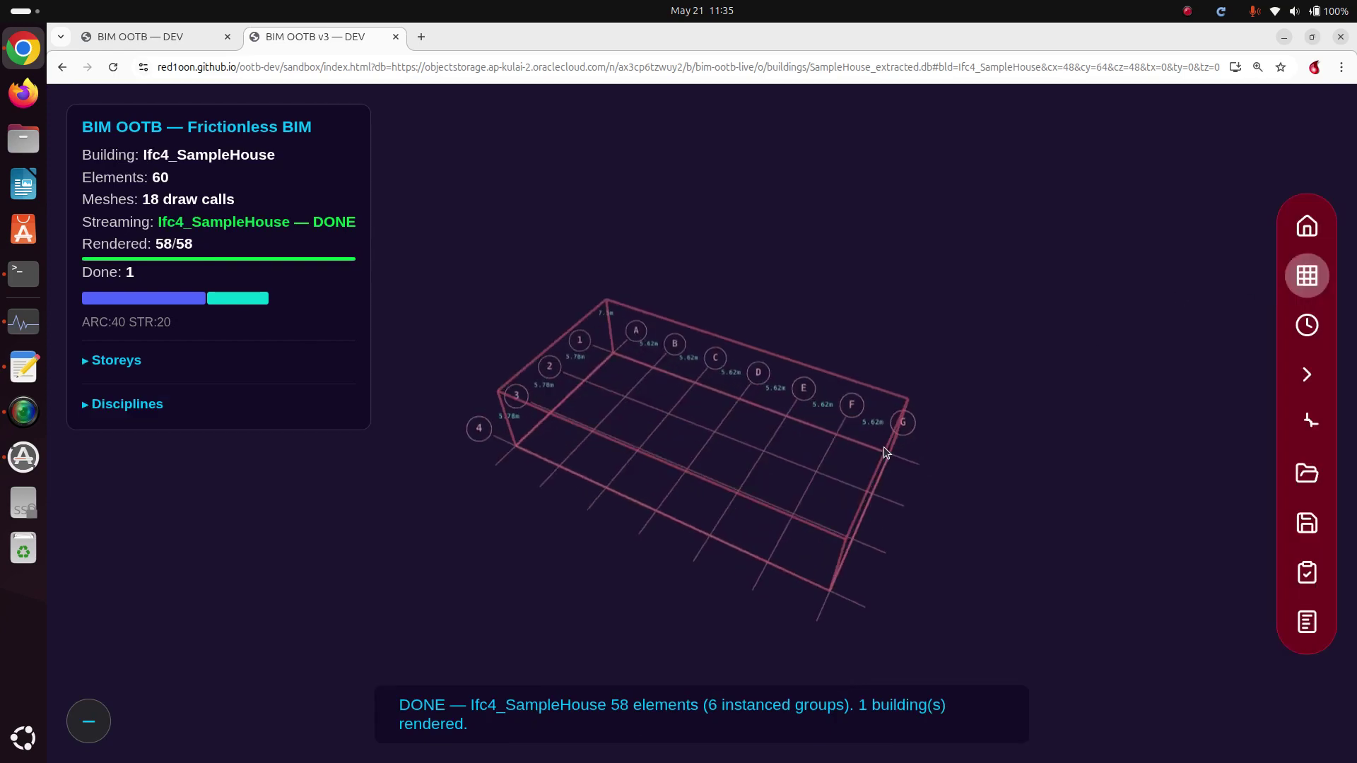
pyautogui.moveTo(884, 447); pyautogui.dragTo(851, 445)
pyautogui.scroll(5, 851, 445)
pyautogui.moveTo(851, 446); pyautogui.dragTo(931, 395, button='right')
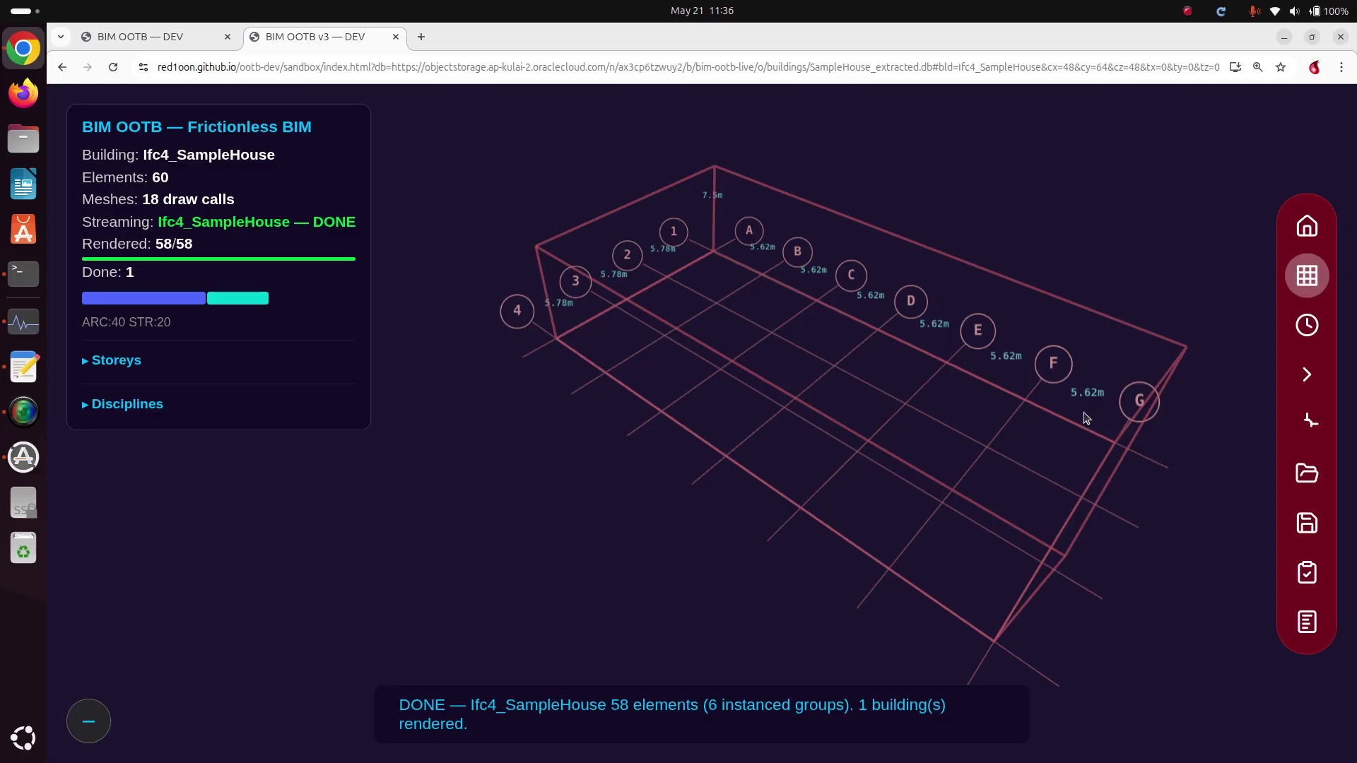
# - In the terminal coding session, send the message "your grid is still not initial stage" and return to the viewer in Chrome
pyautogui.click(23, 274)
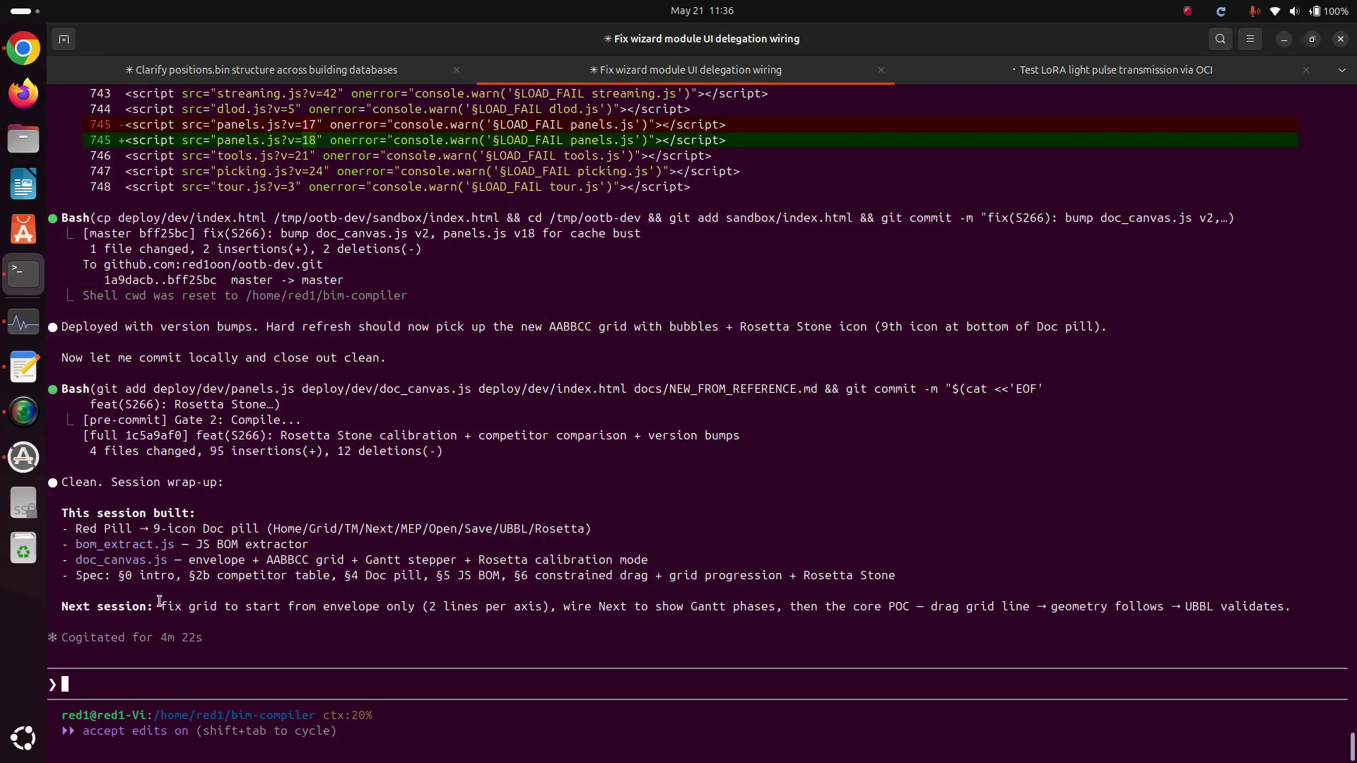
pyautogui.scroll(5, 159, 601)
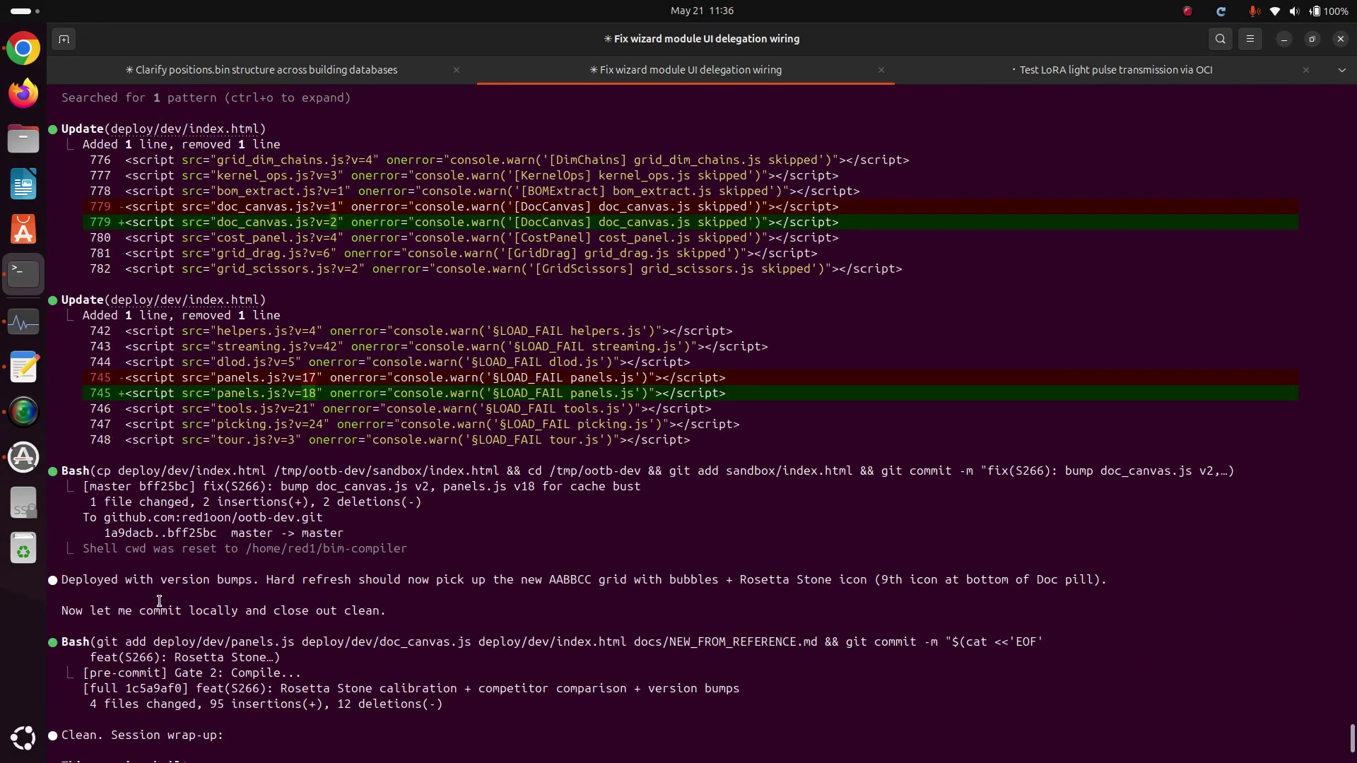
pyautogui.scroll(-5, 159, 601)
pyautogui.write('your gr')
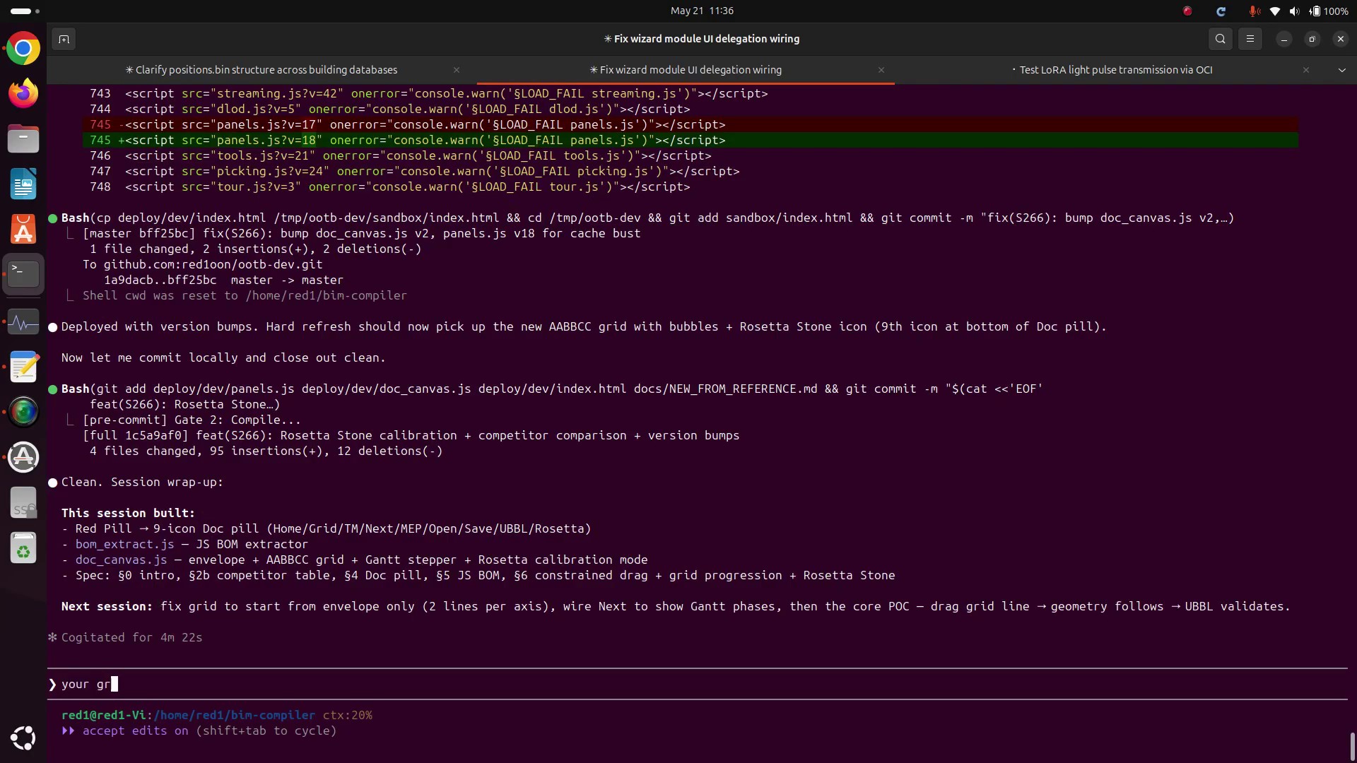
pyautogui.write('id is still not initial stage')
pyautogui.press('Return')
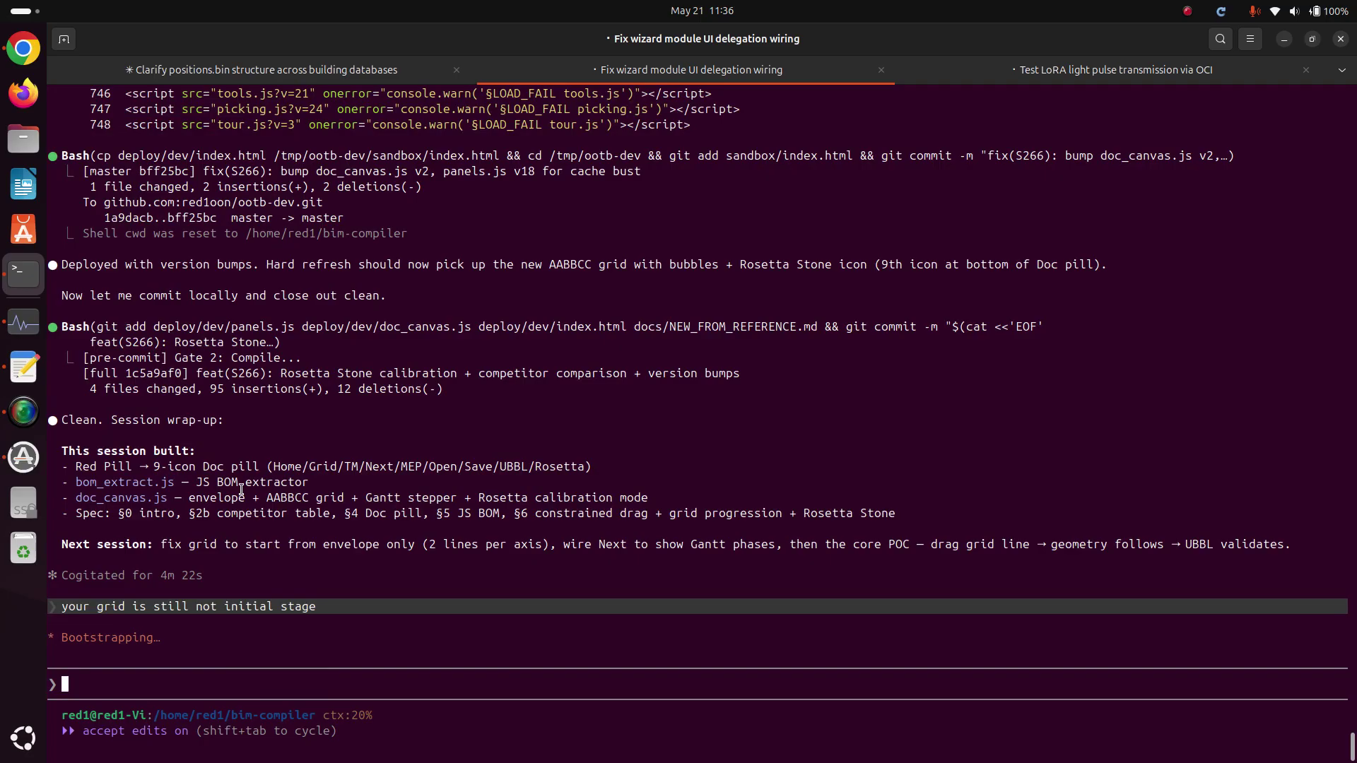
pyautogui.click(23, 48)
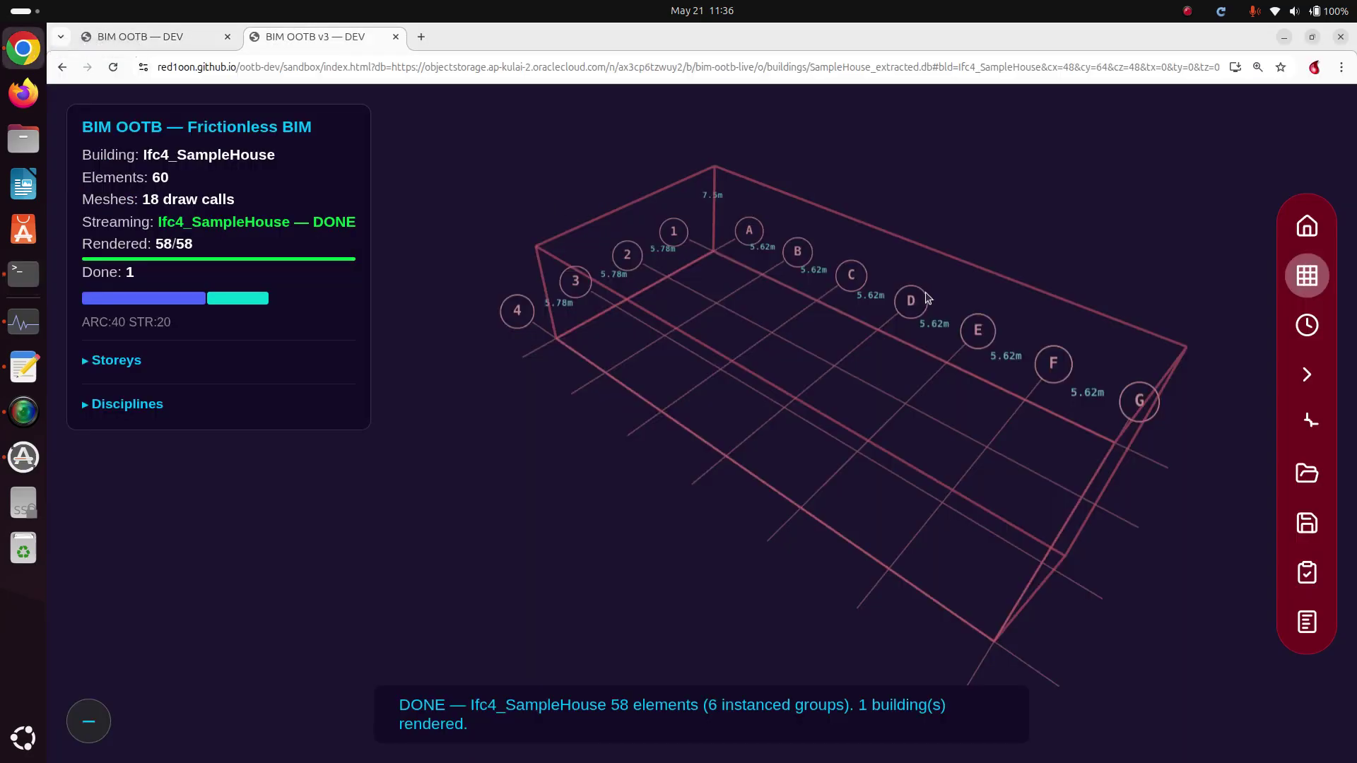
# - Activate the last tool of the Red Pill palette and inspect the SampleHouse grid from another angle
pyautogui.click(1307, 622)
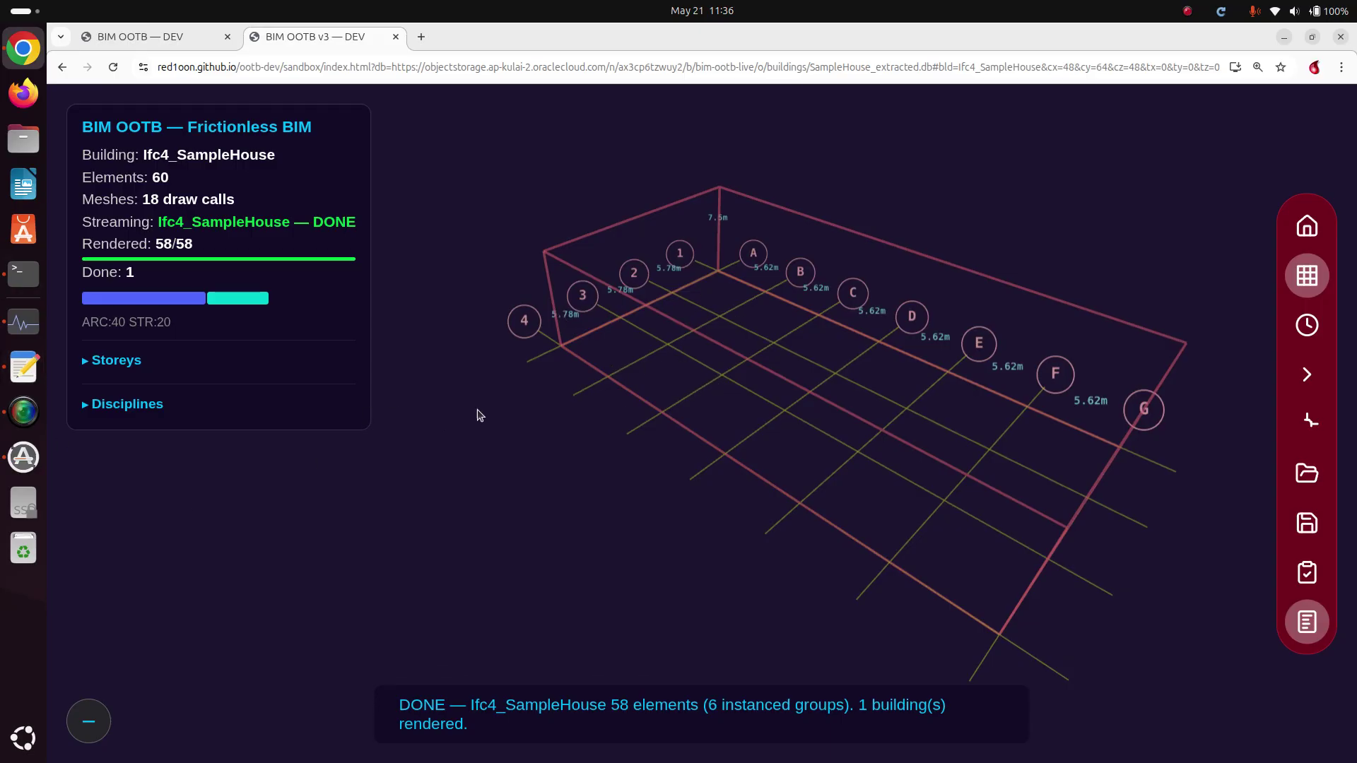
pyautogui.moveTo(926, 352); pyautogui.dragTo(887, 340)
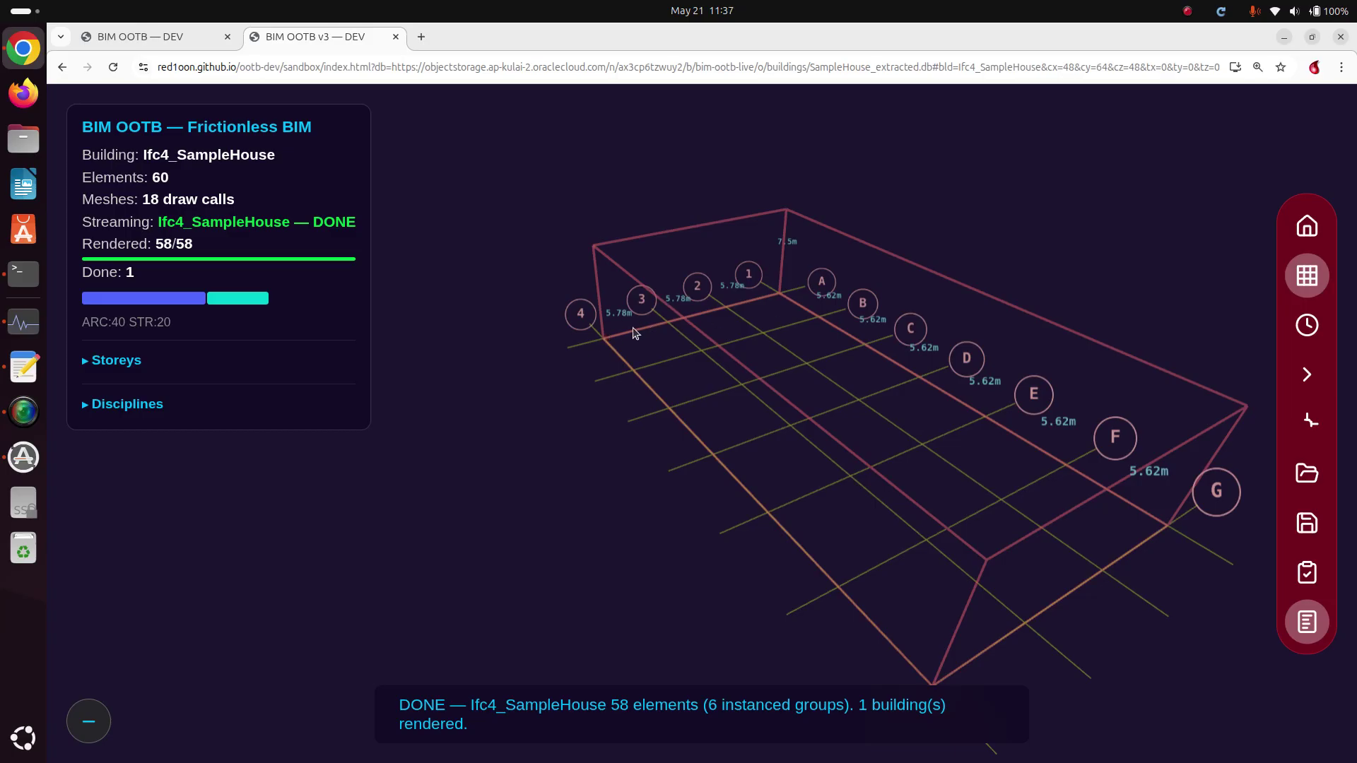
# - Return to the building catalogue, open the Clinic model in the 3D viewer and reload its page
pyautogui.click(200, 44)
pyautogui.scroll(-10, 291, 285)
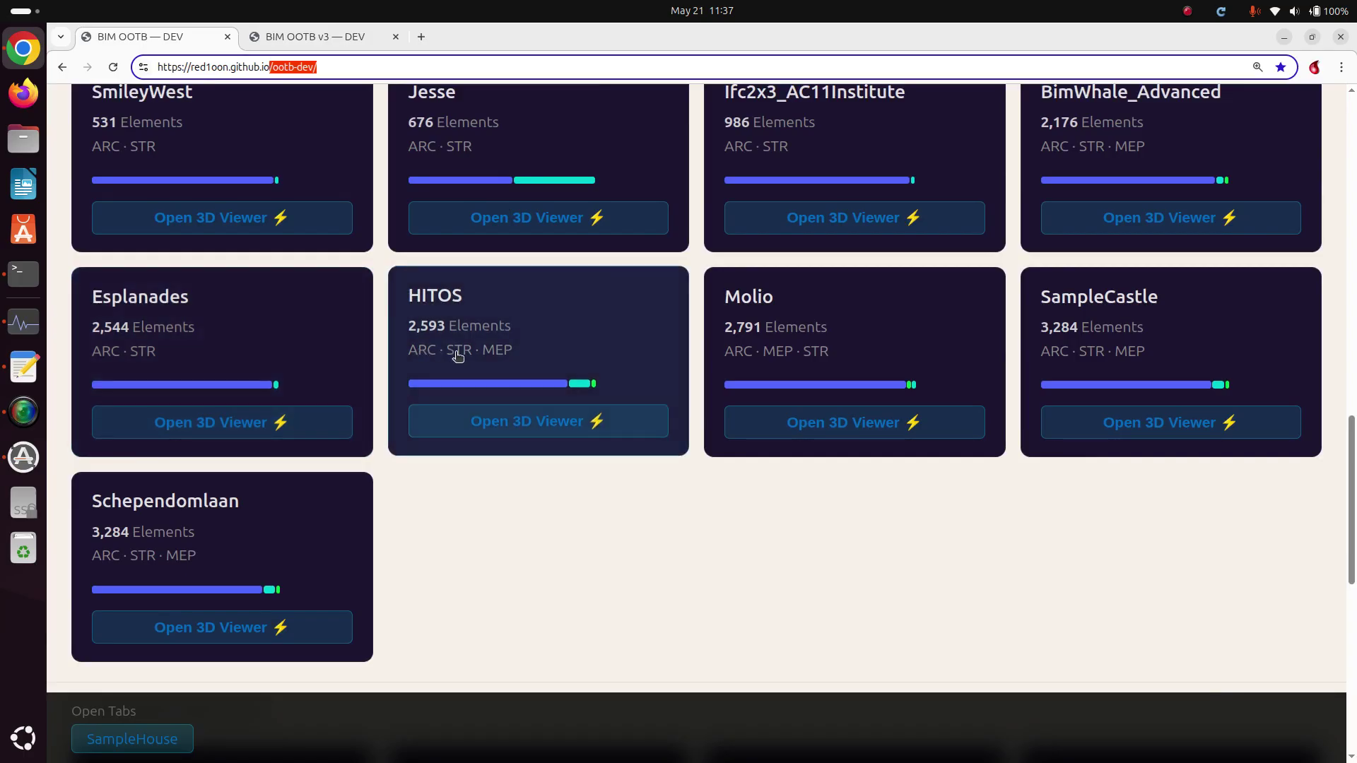
pyautogui.scroll(-8, 545, 388)
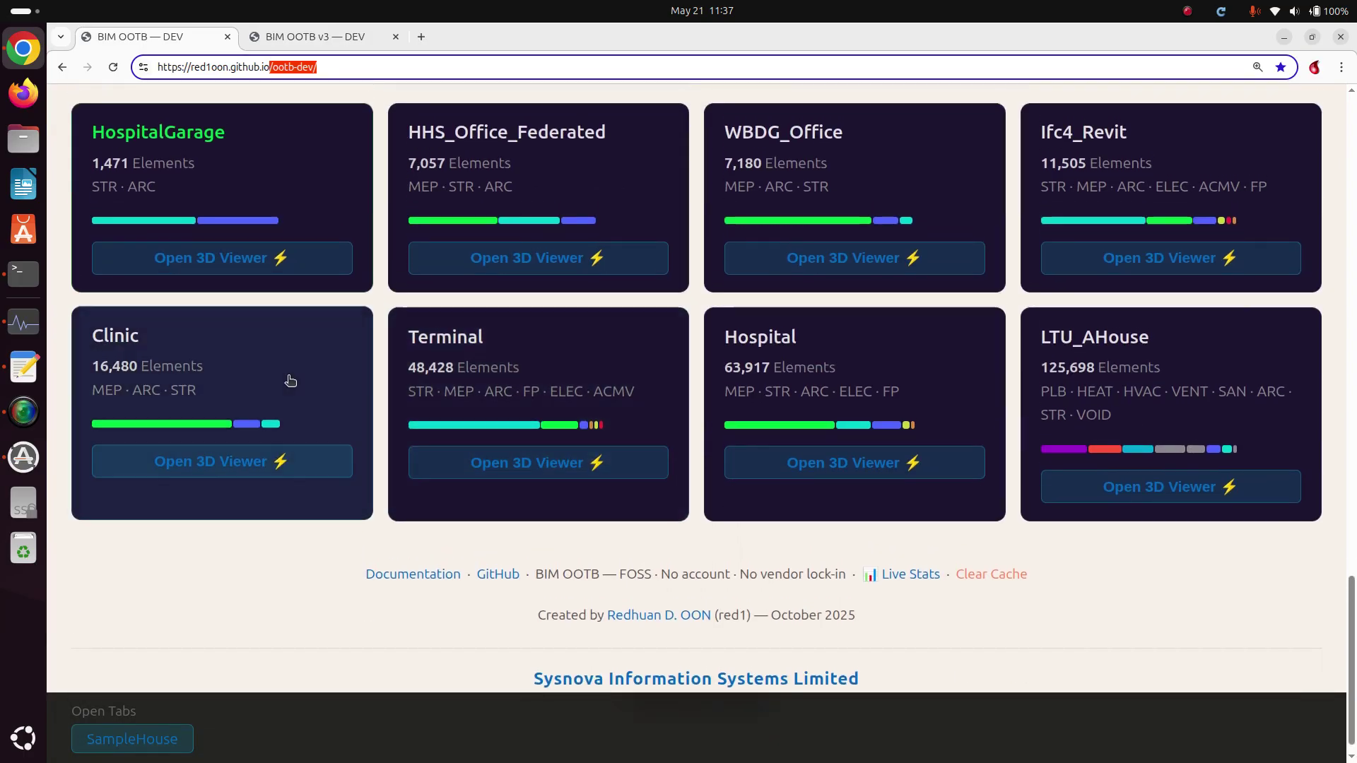
pyautogui.click(290, 381)
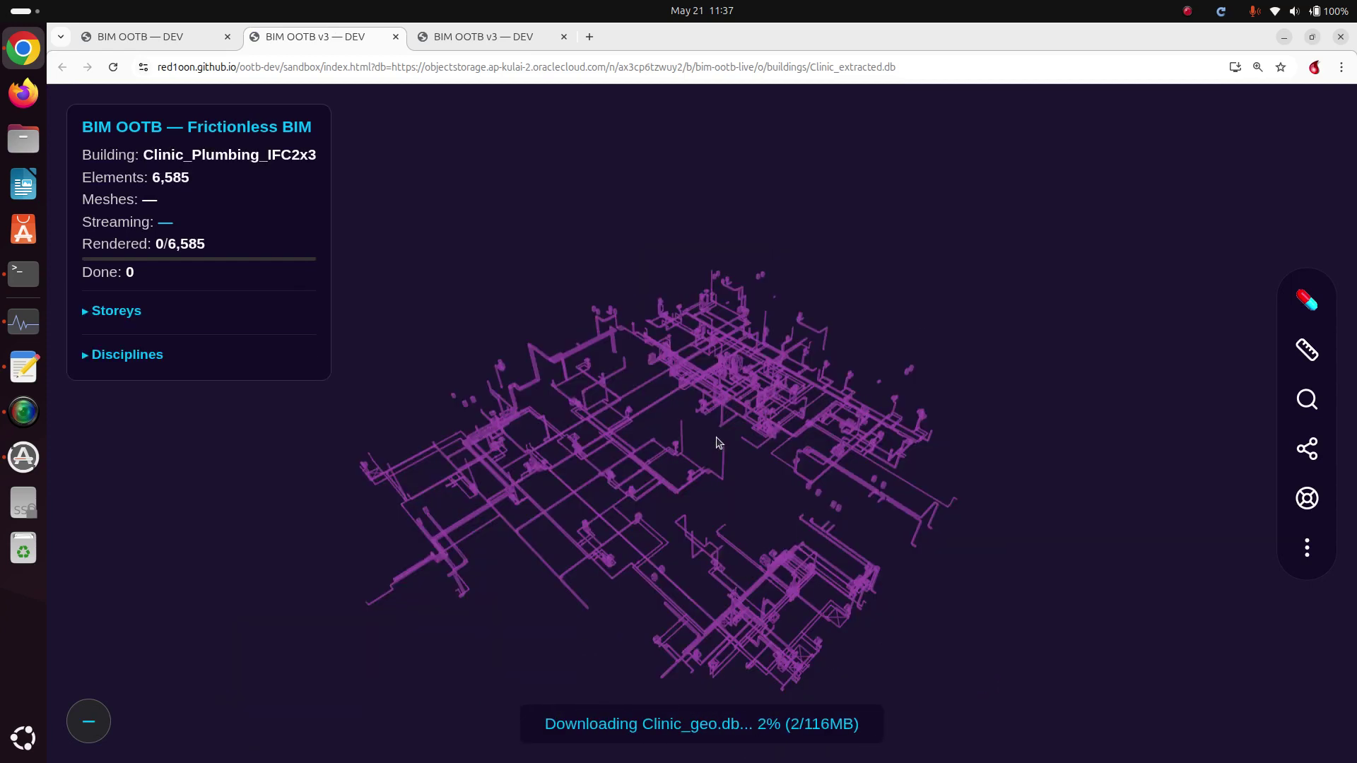
pyautogui.hotkey('ctrl', 'r')
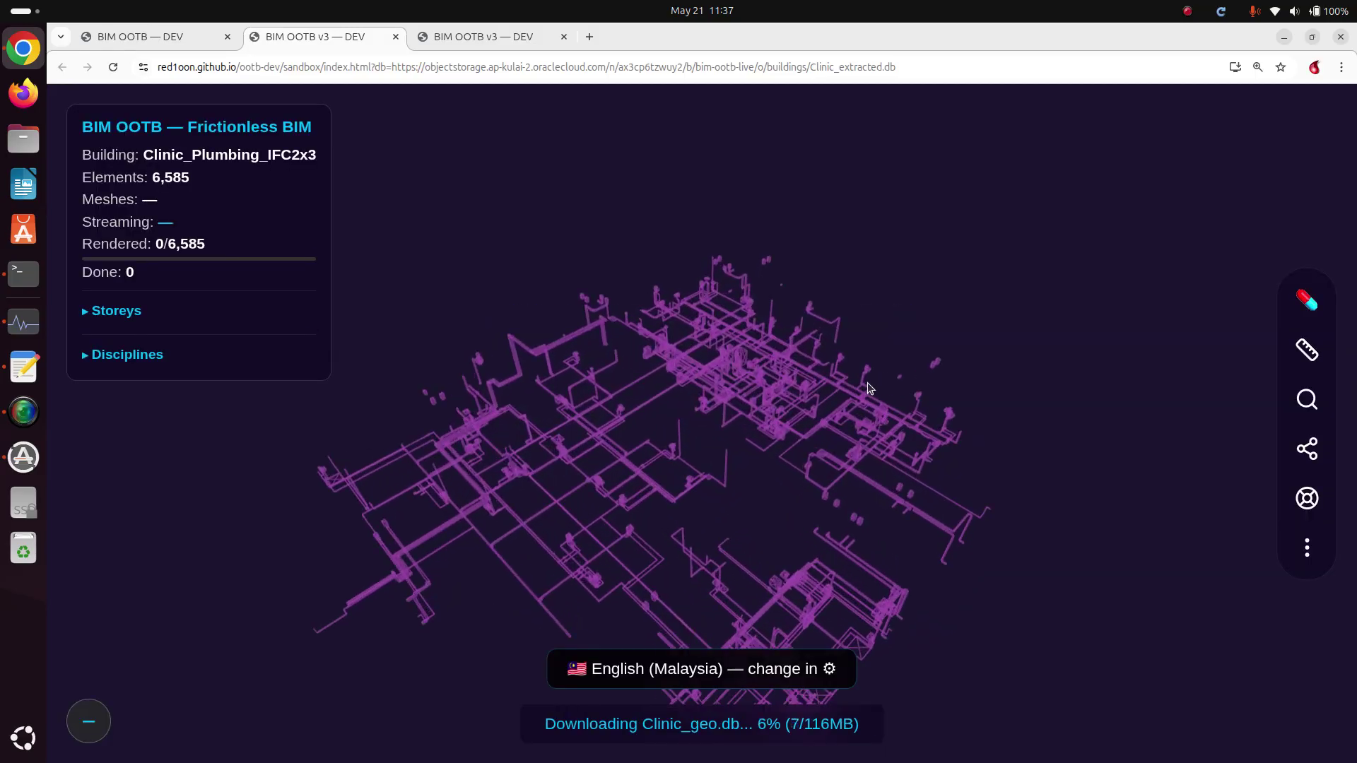
# - Expand and collapse the Clinic model's Disciplines and Storeys lists to review their entries
pyautogui.click(86, 354)
pyautogui.click(86, 354)
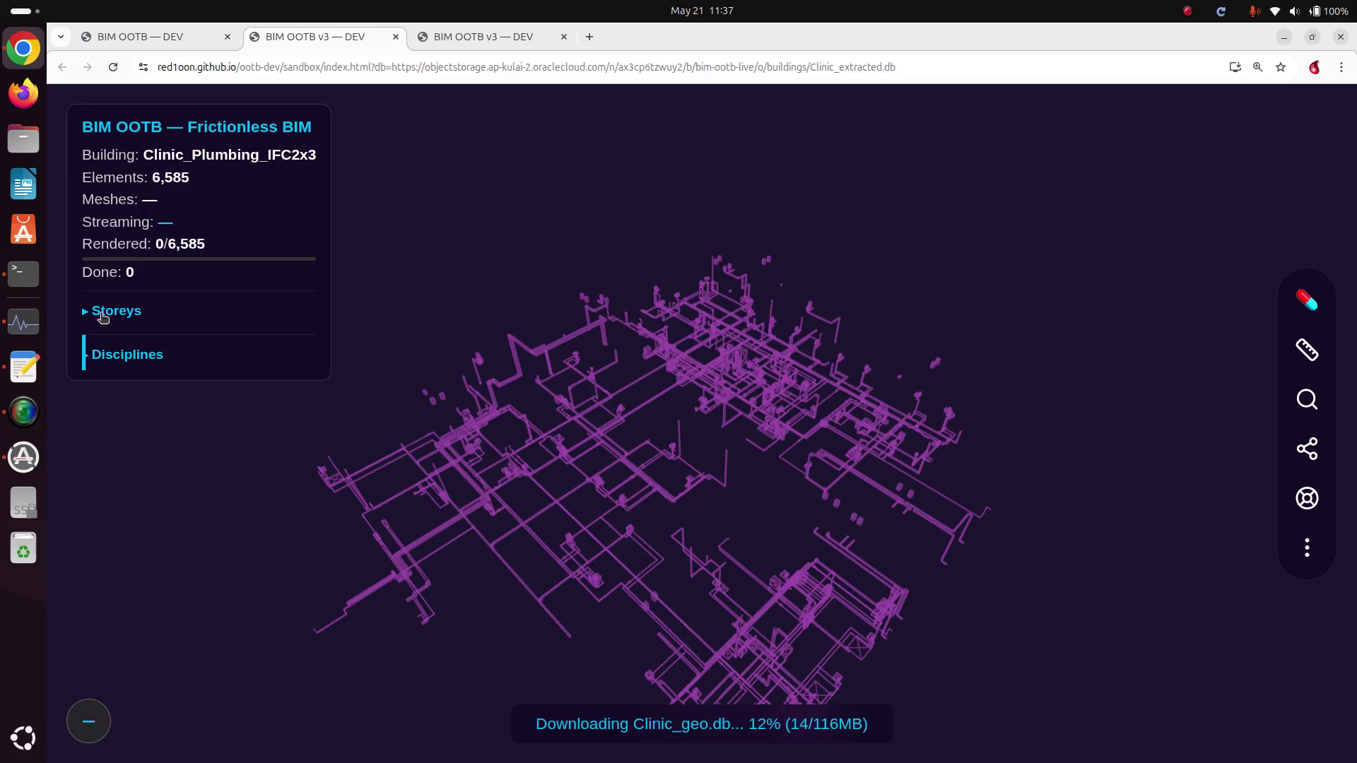
pyautogui.click(103, 316)
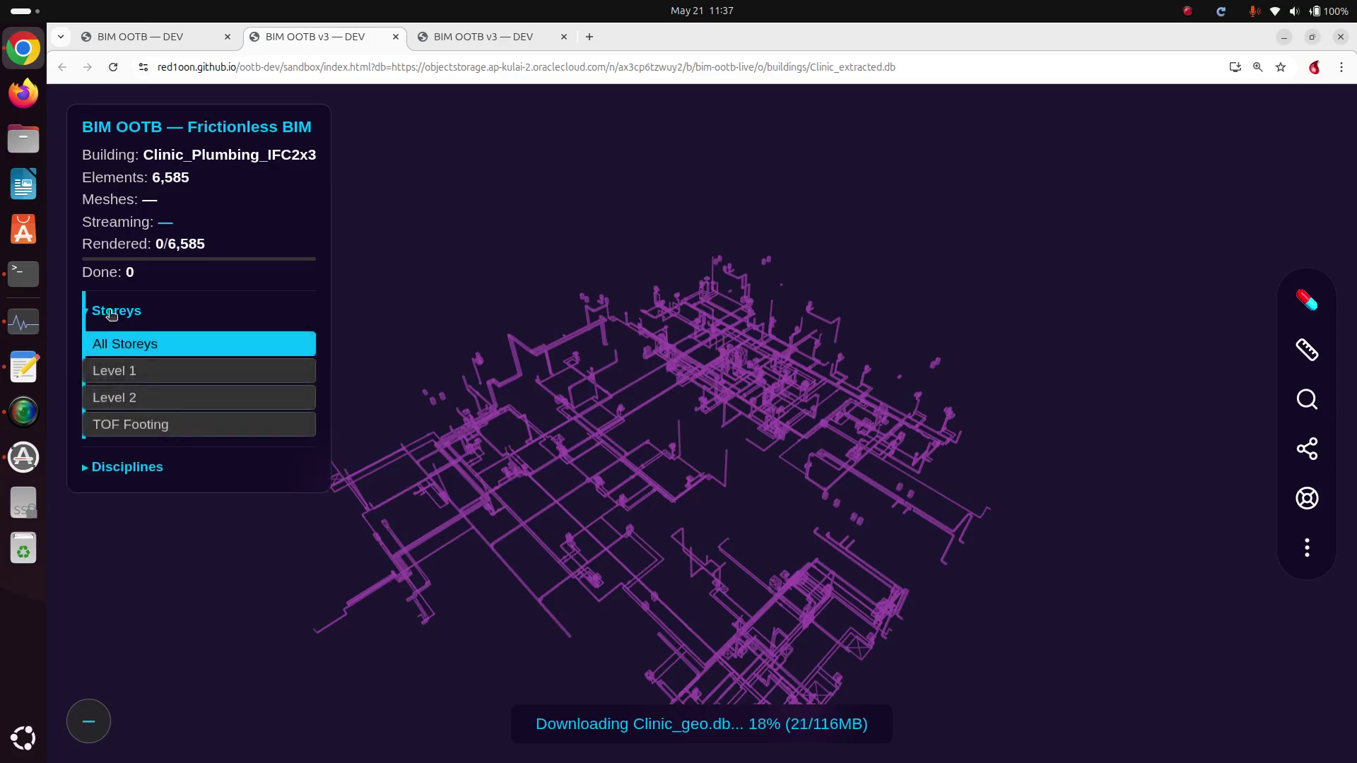
pyautogui.click(110, 311)
pyautogui.click(104, 359)
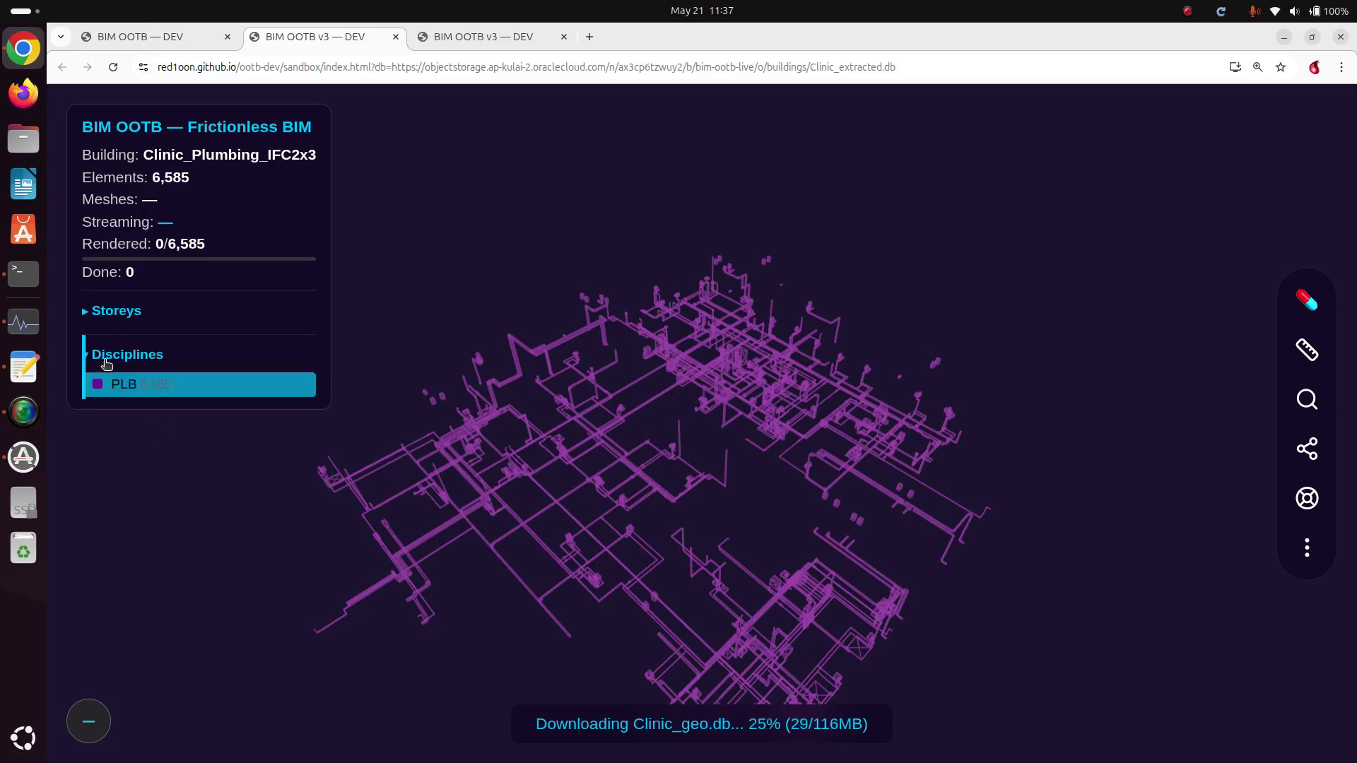
pyautogui.click(104, 359)
pyautogui.click(104, 359)
pyautogui.click(104, 359)
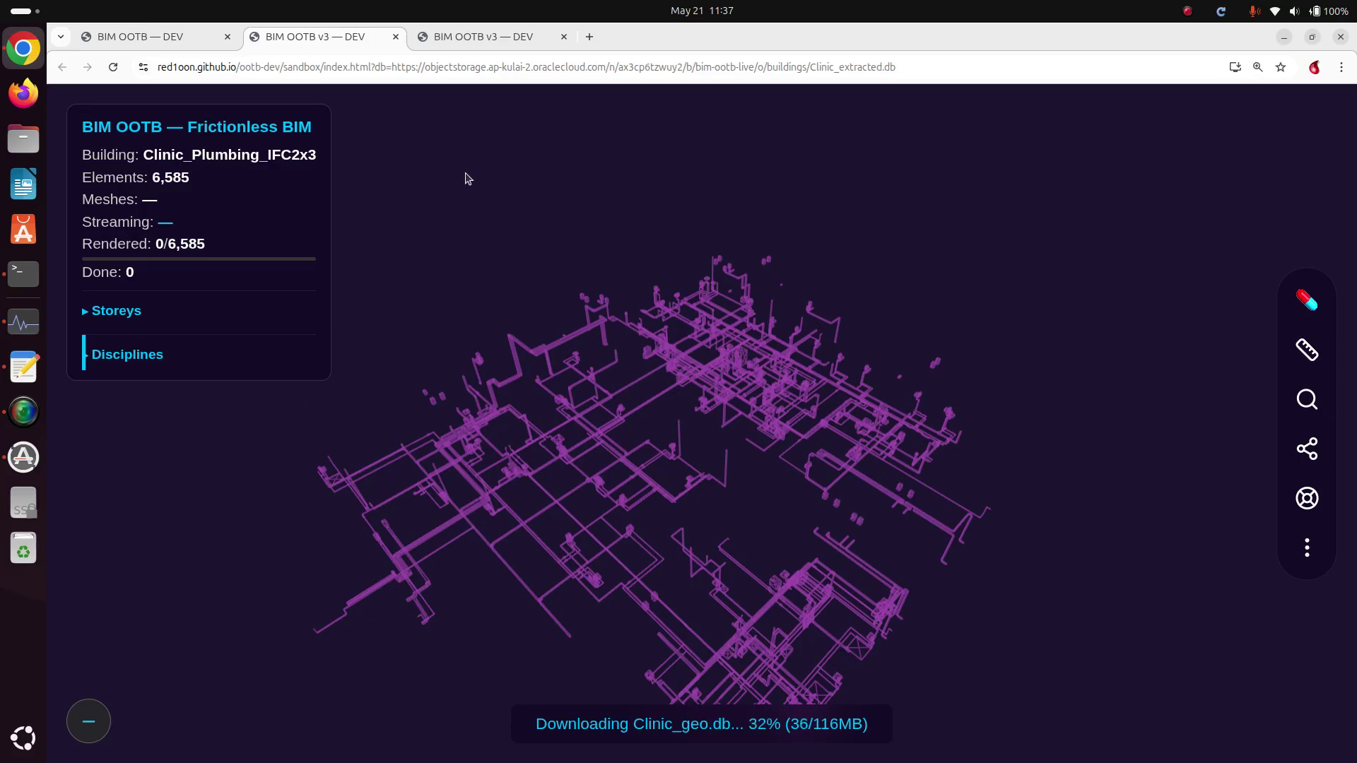
# - Open the WBDG_Office model from the building catalogue, view it from a lower angle and reload its viewer page
pyautogui.click(205, 35)
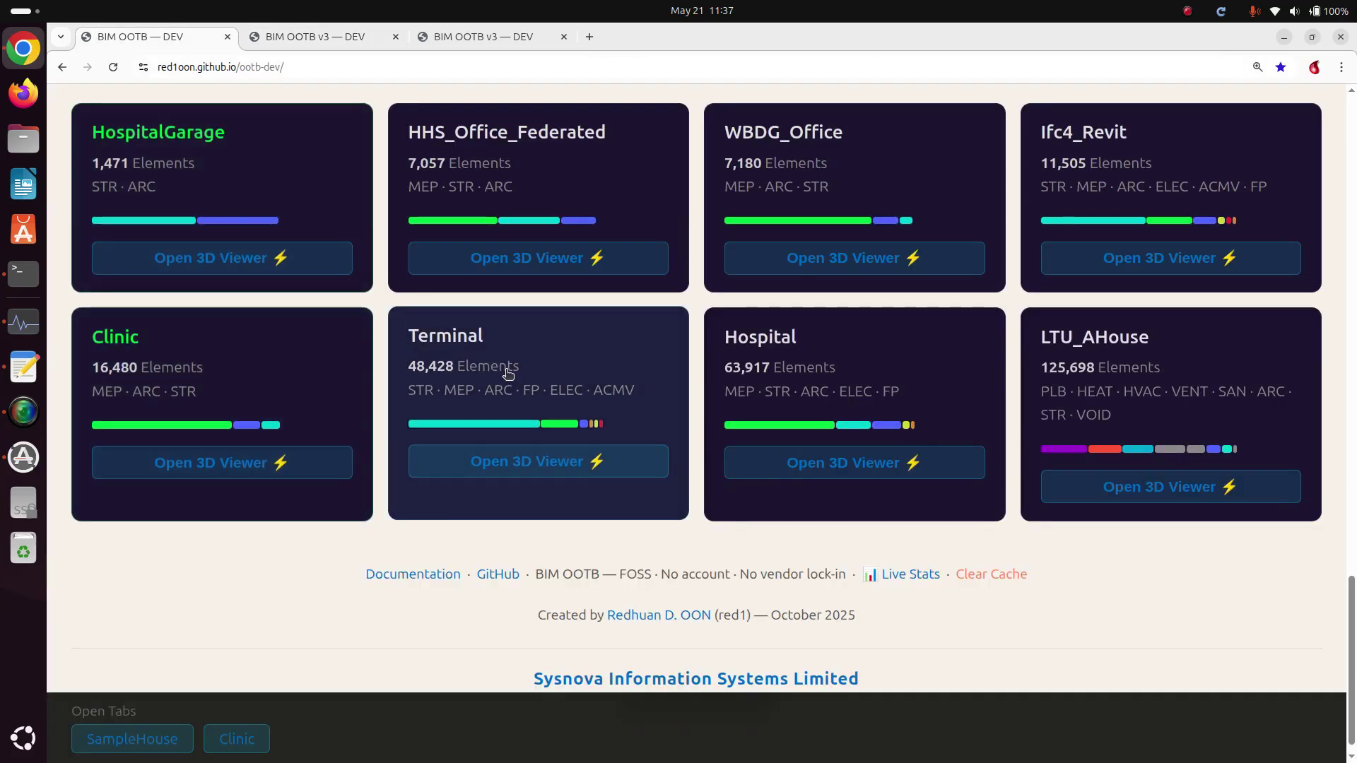
pyautogui.click(823, 258)
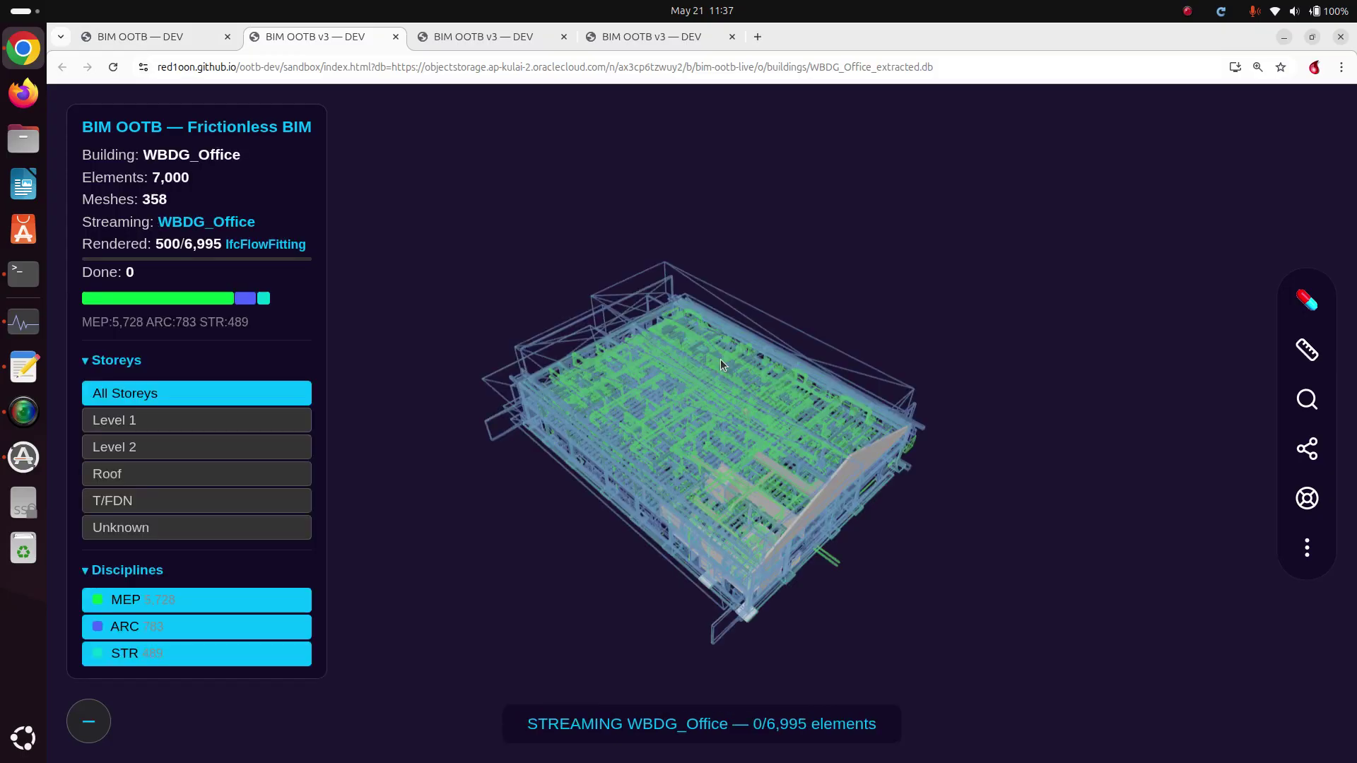
pyautogui.moveTo(721, 362); pyautogui.dragTo(782, 333)
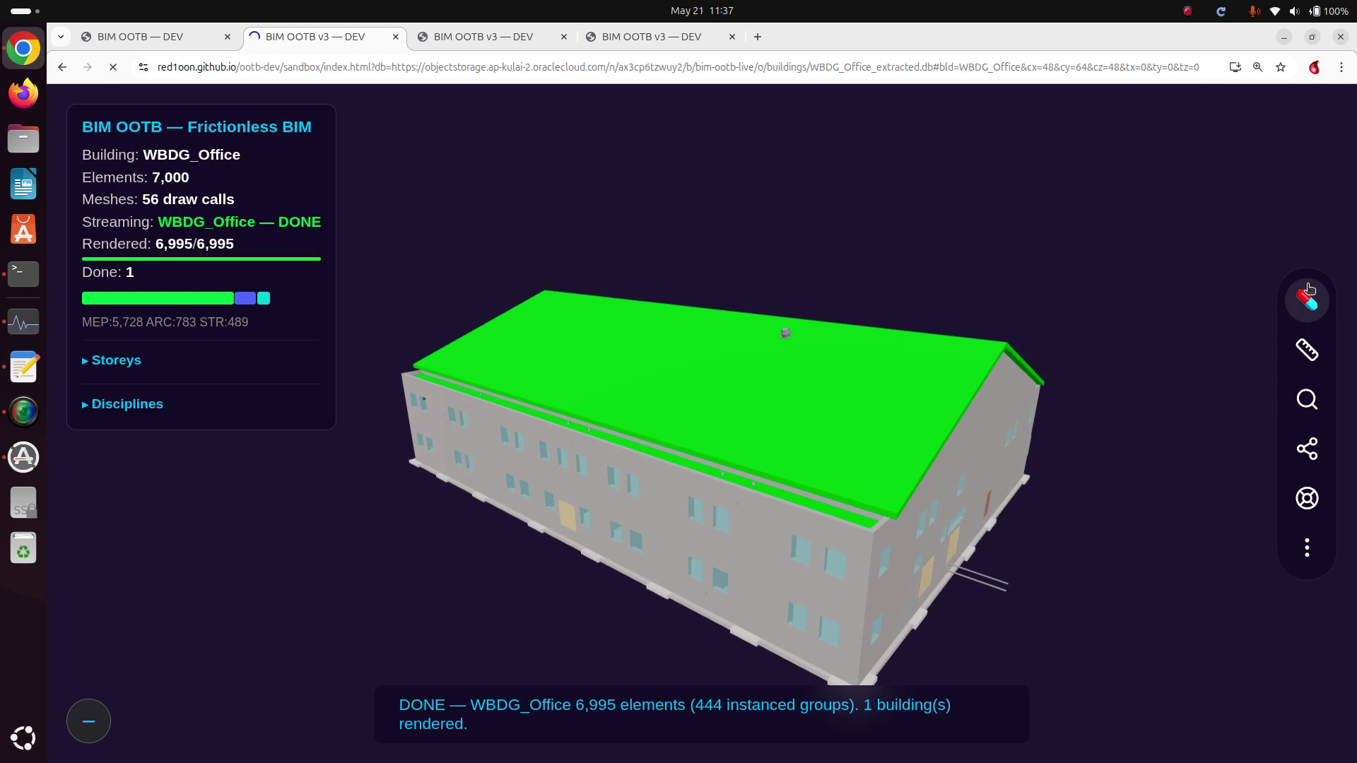
pyautogui.hotkey('ctrl', 'r')
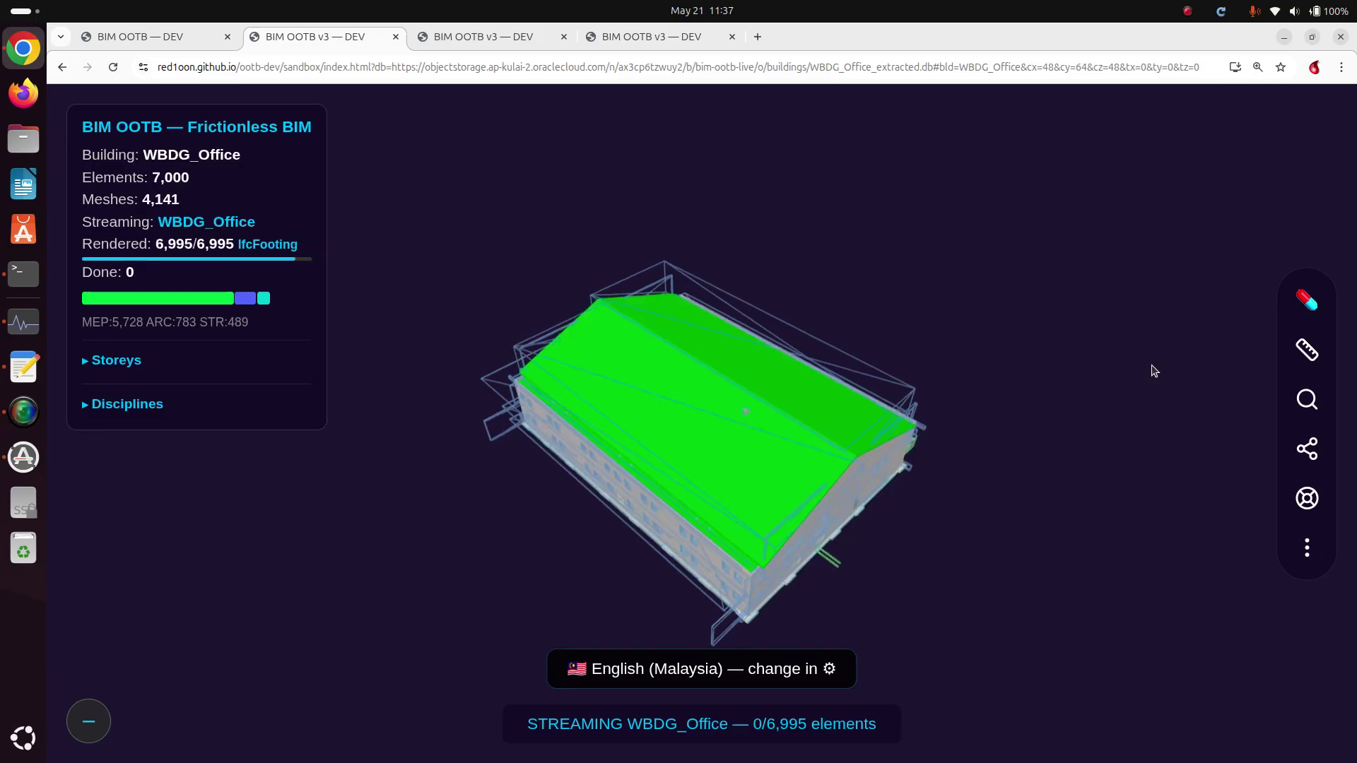
# - Enter the Red Pill mode for WBDG_Office and inspect its envelope and numbered grid from close up and several sides
pyautogui.click(1307, 303)
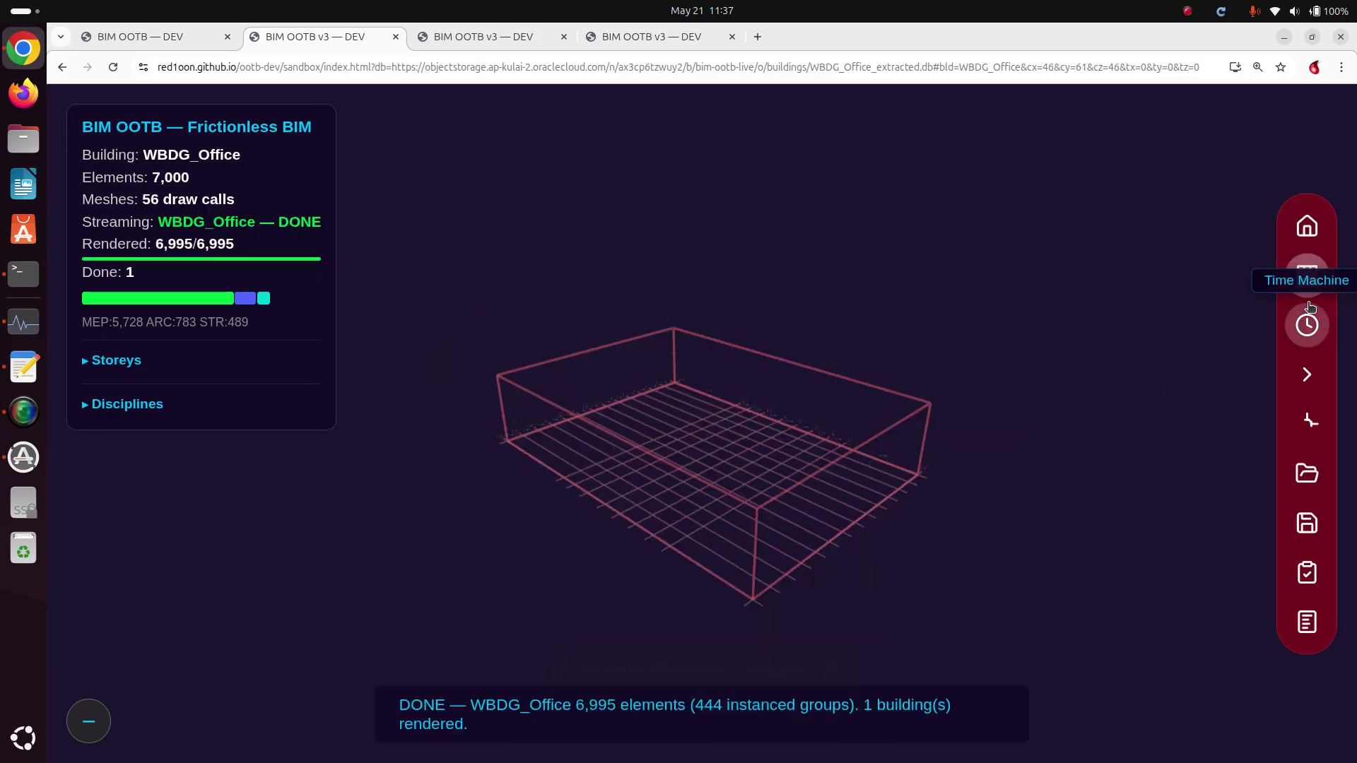
pyautogui.scroll(5, 888, 431)
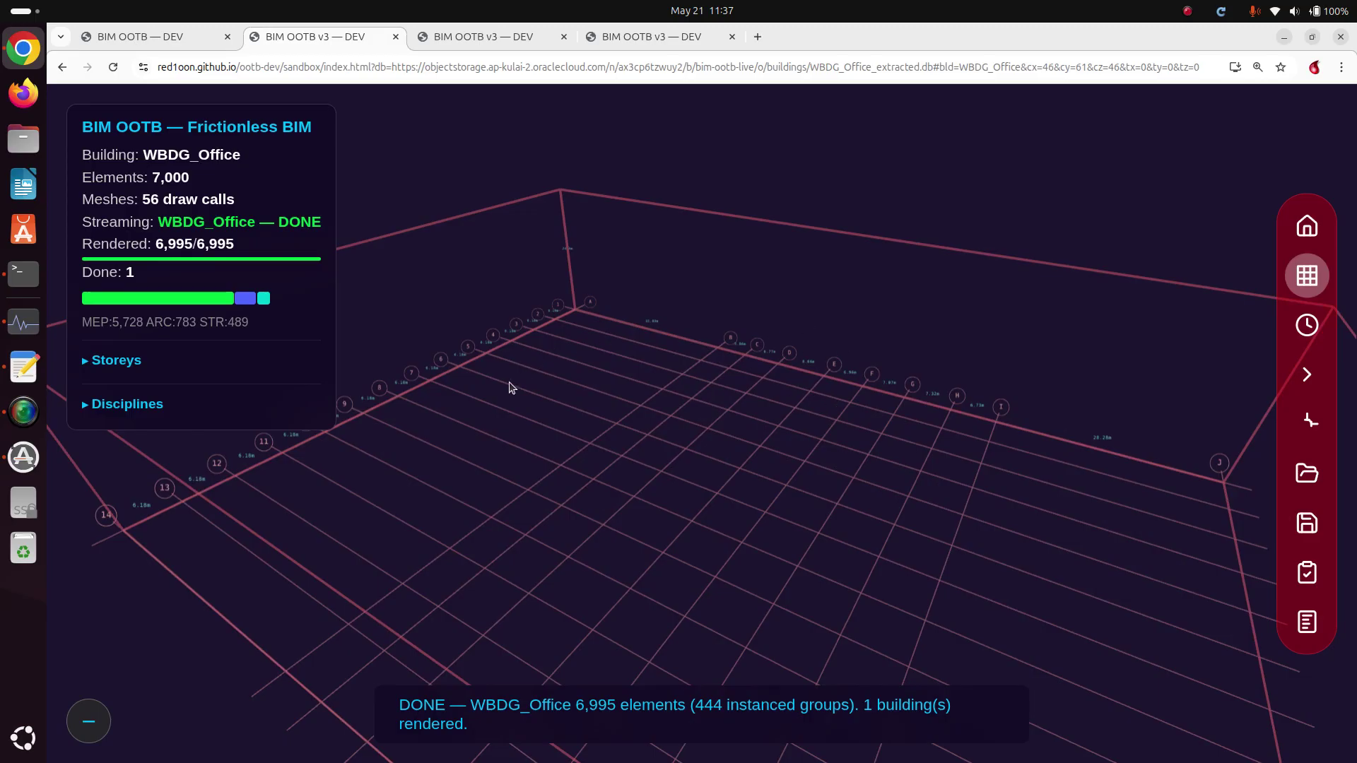
pyautogui.scroll(-5, 656, 362)
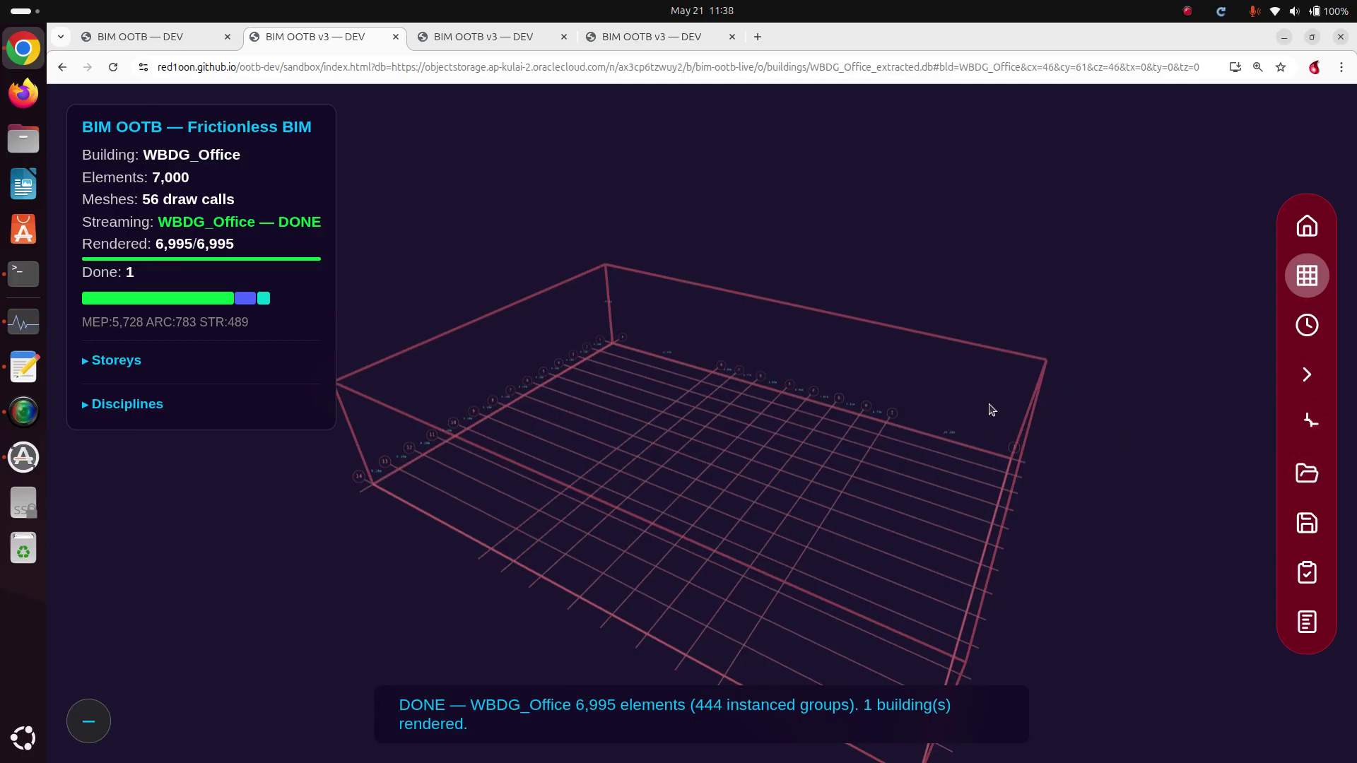
pyautogui.moveTo(988, 403); pyautogui.dragTo(860, 385)
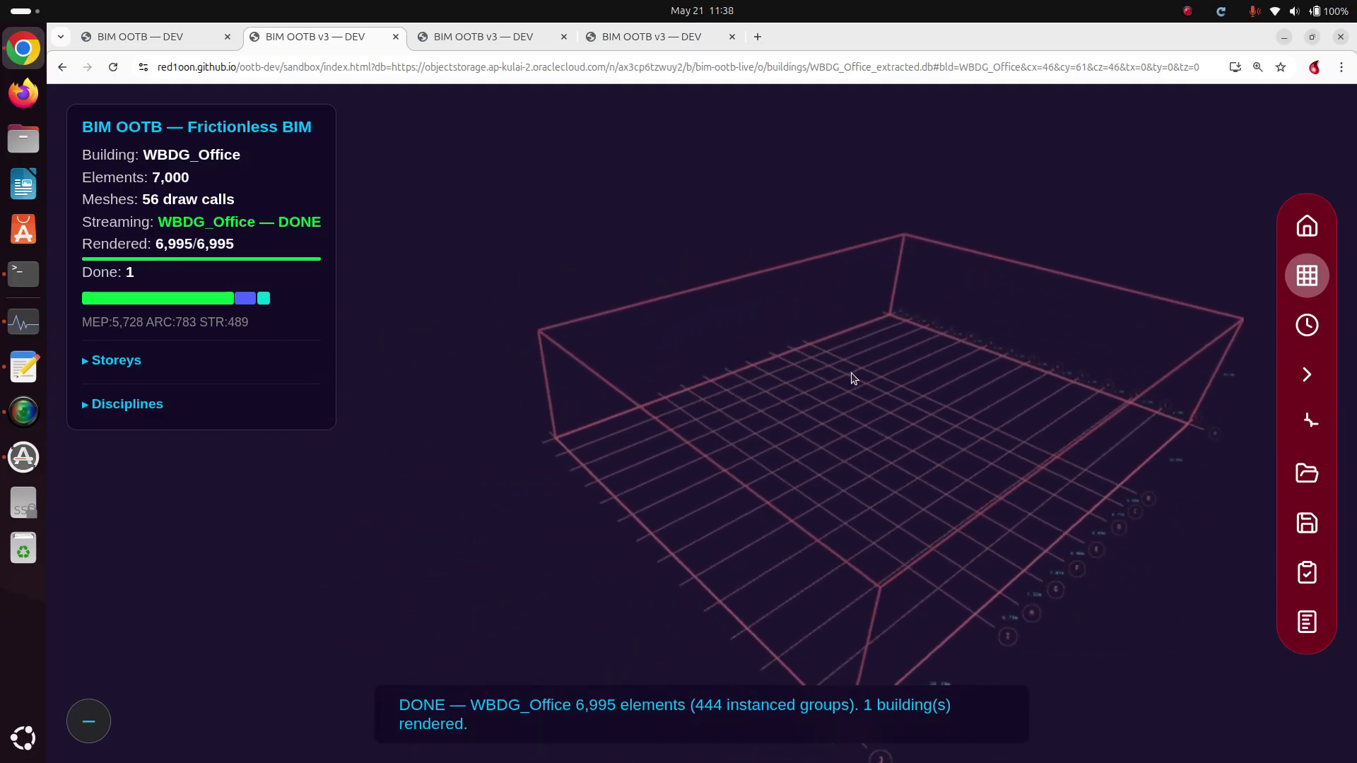
# - Leave the Red Pill mode and inspect the WBDG_Office building from its gable side
pyautogui.click(1307, 228)
pyautogui.moveTo(1138, 299); pyautogui.dragTo(948, 382)
pyautogui.scroll(3, 945, 380)
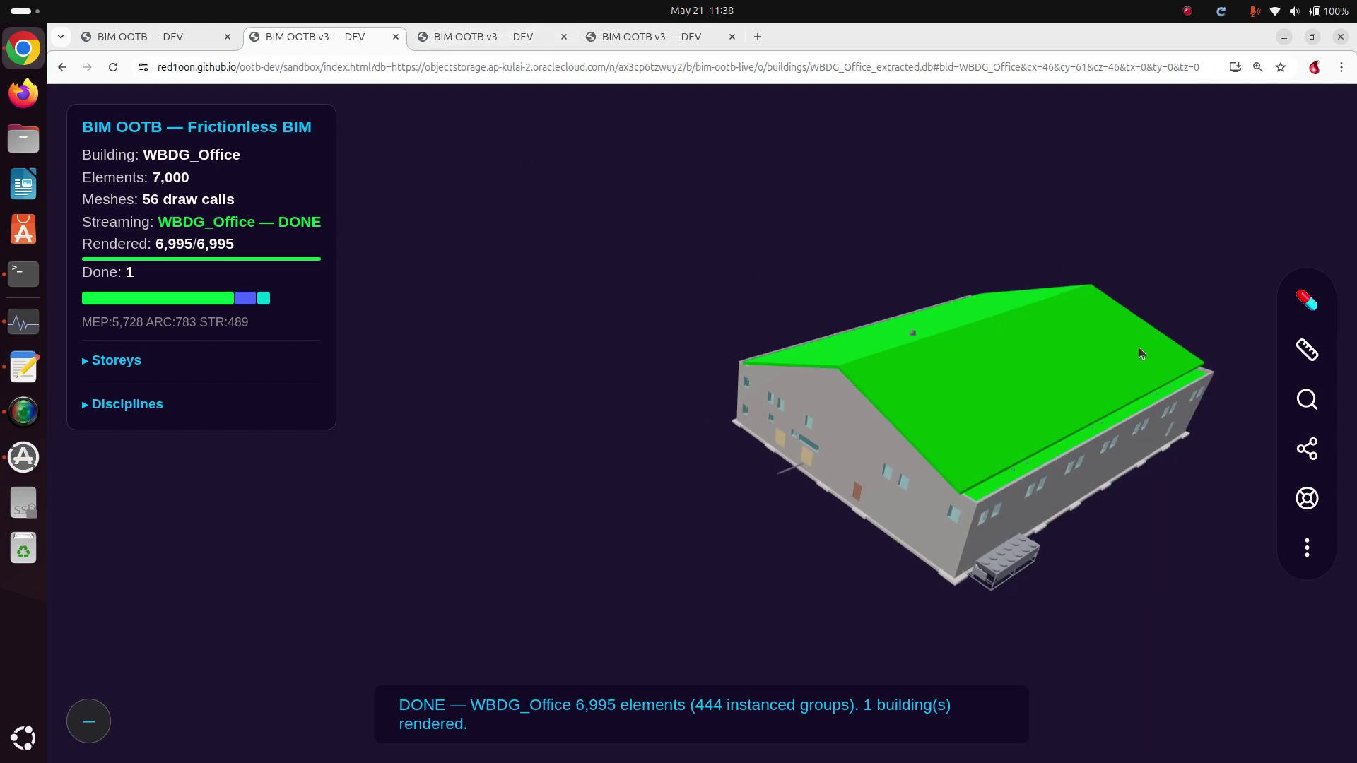
# - Go from the viewer to the BIM OOTB home page and open the Theory article
pyautogui.click(1307, 548)
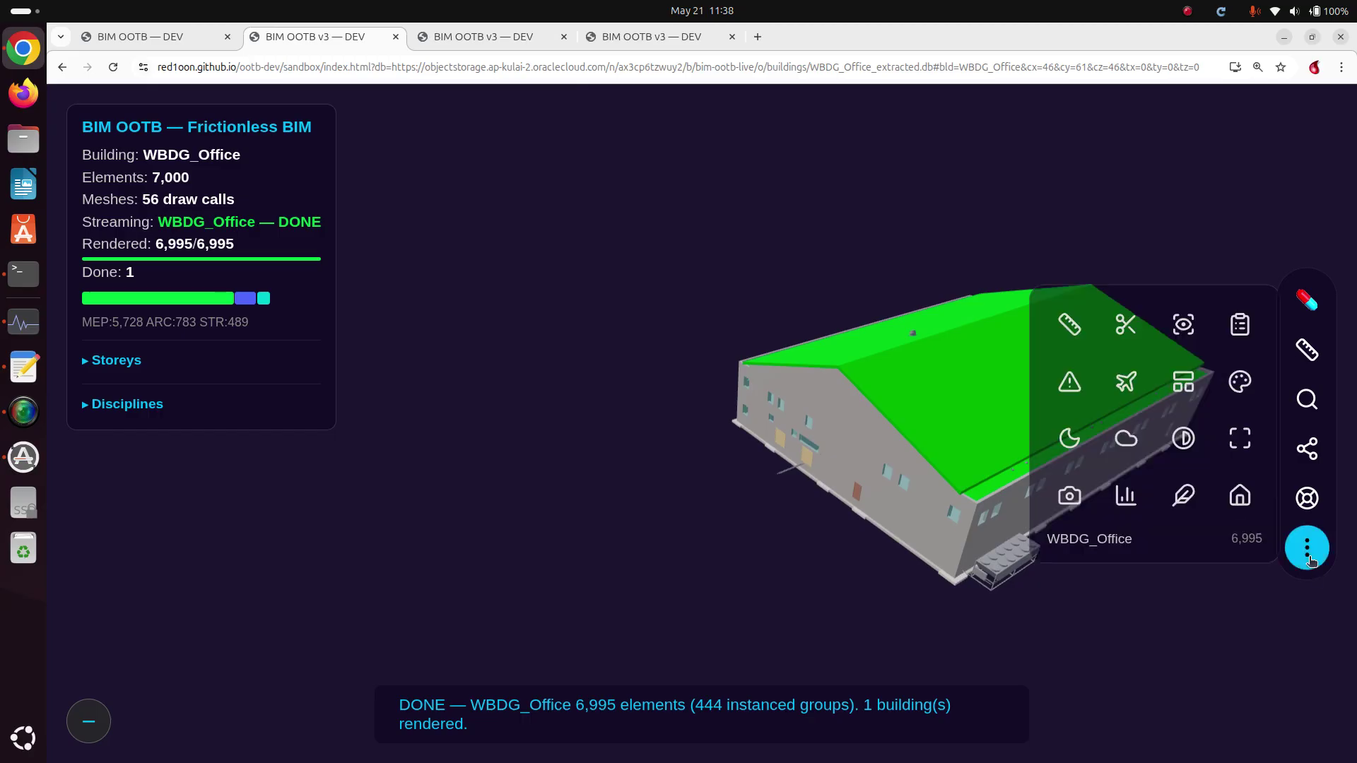
pyautogui.click(1241, 510)
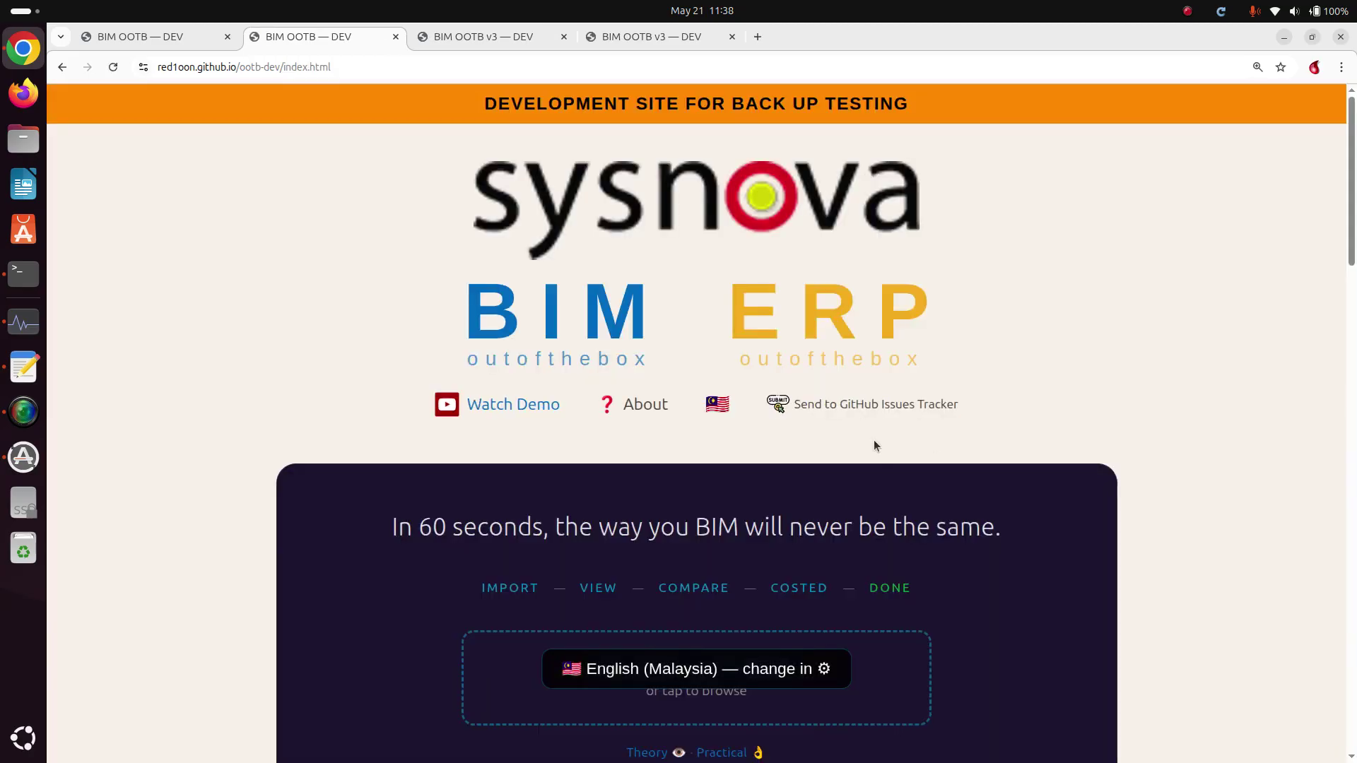
pyautogui.scroll(-3, 680, 433)
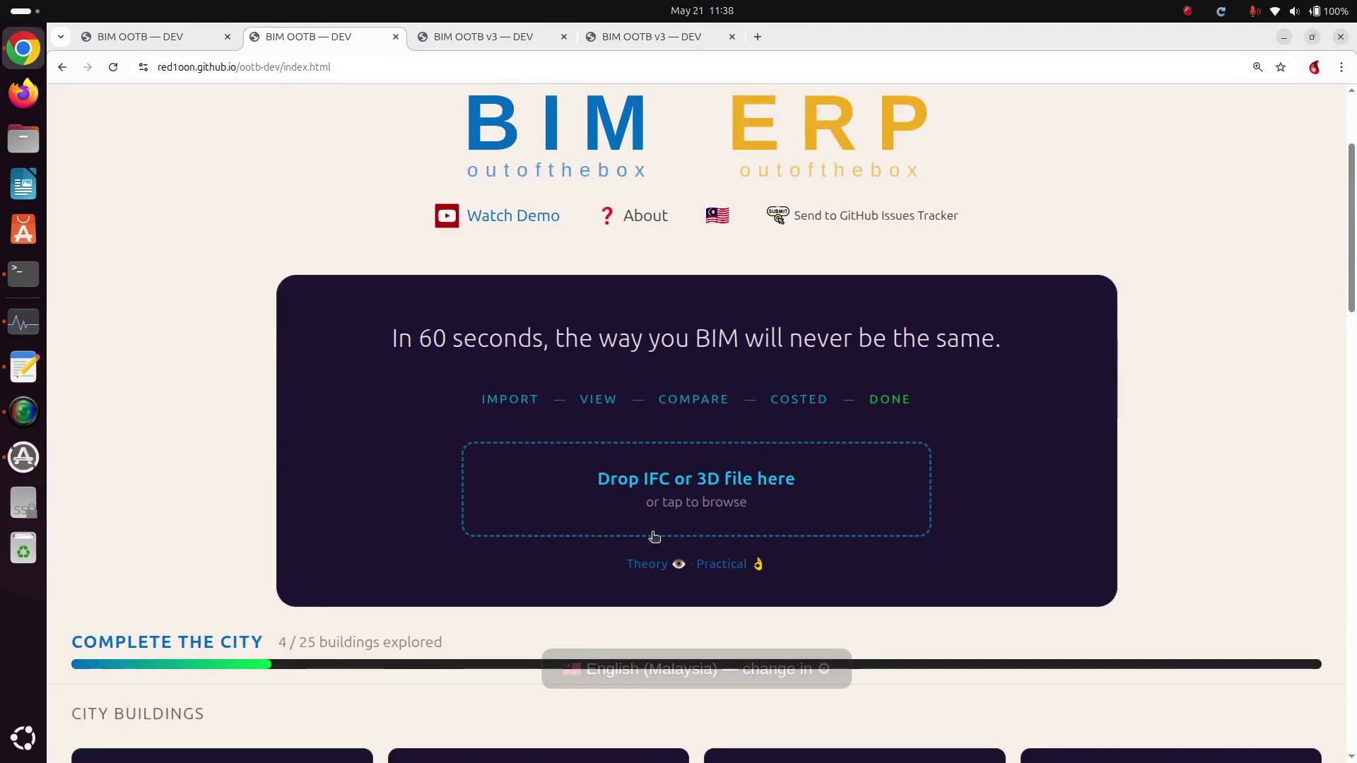
pyautogui.click(647, 563)
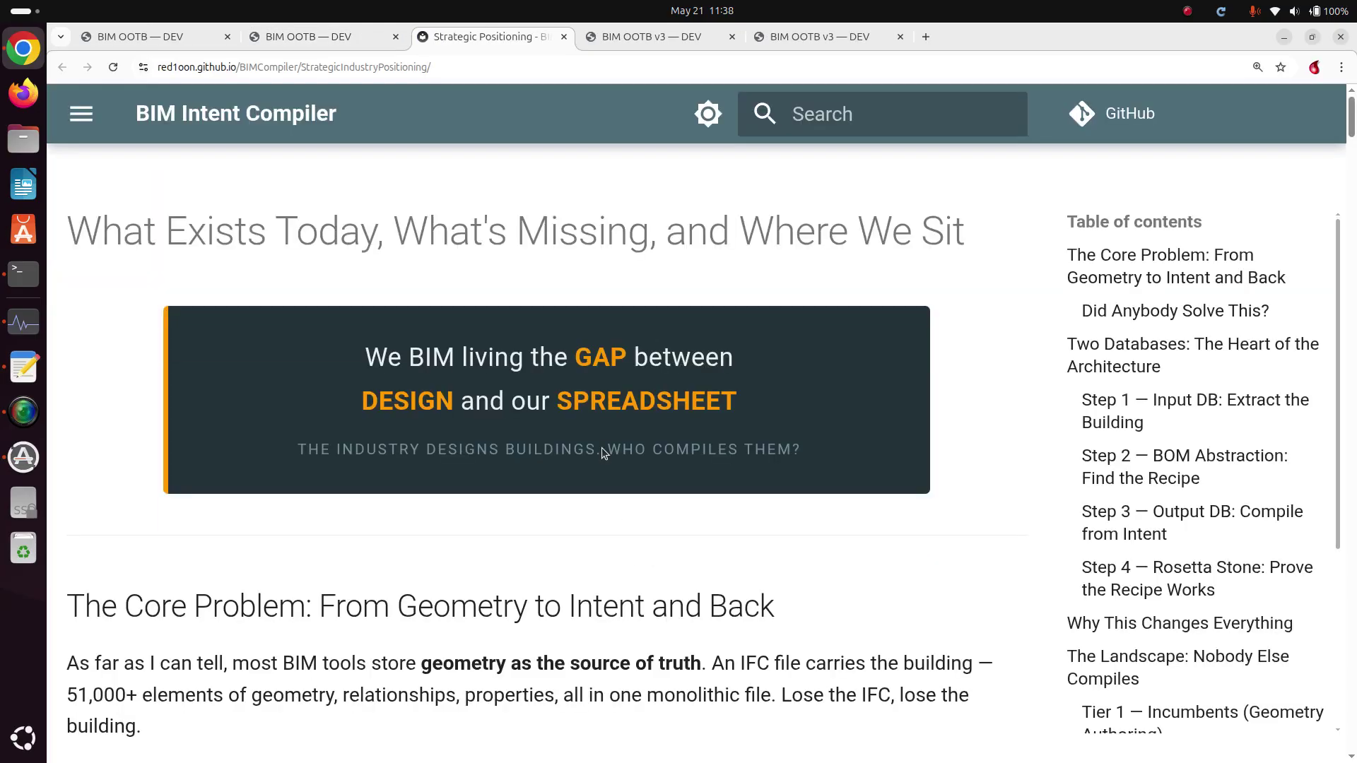
# - Skim the Strategic Positioning article's opening, then open the BIM OOTB Roadmap page from the site navigation
pyautogui.scroll(-2, 604, 453)
pyautogui.scroll(1, 600, 455)
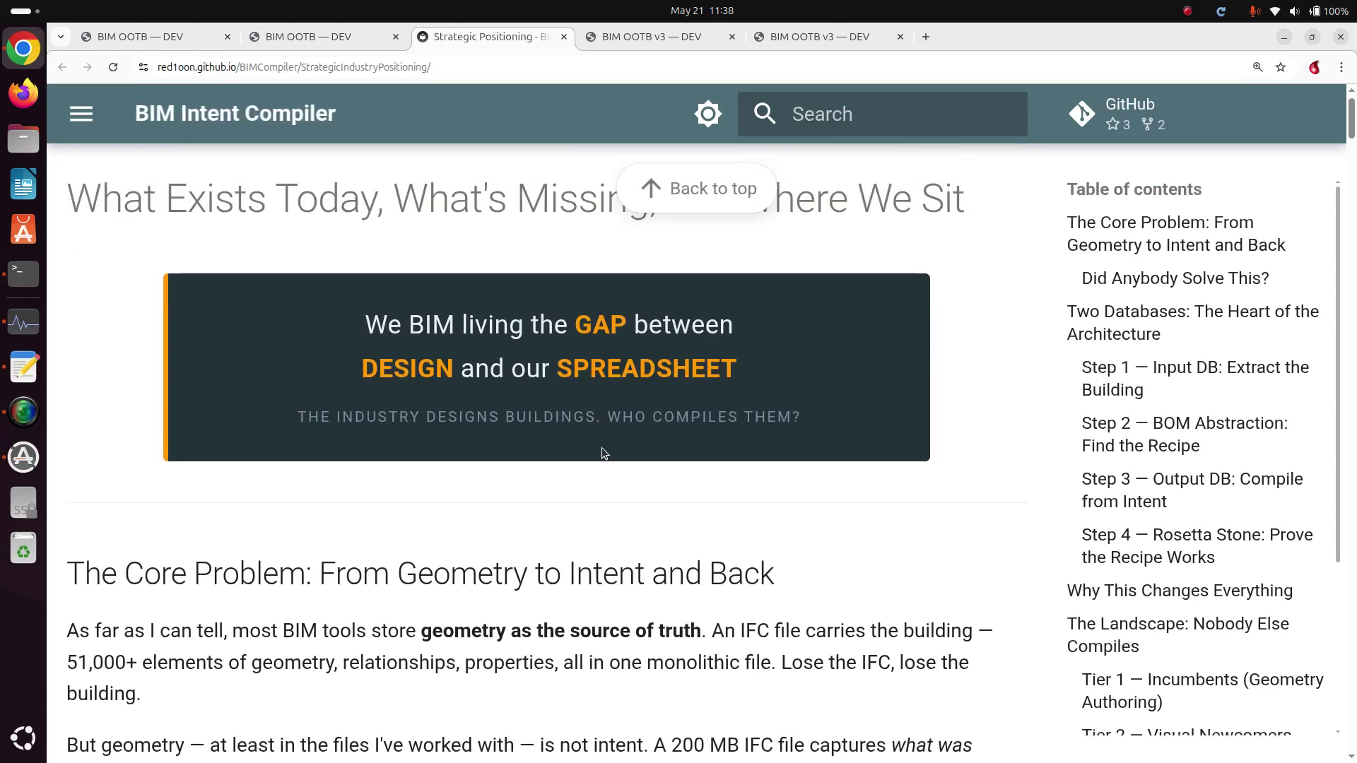
pyautogui.click(81, 114)
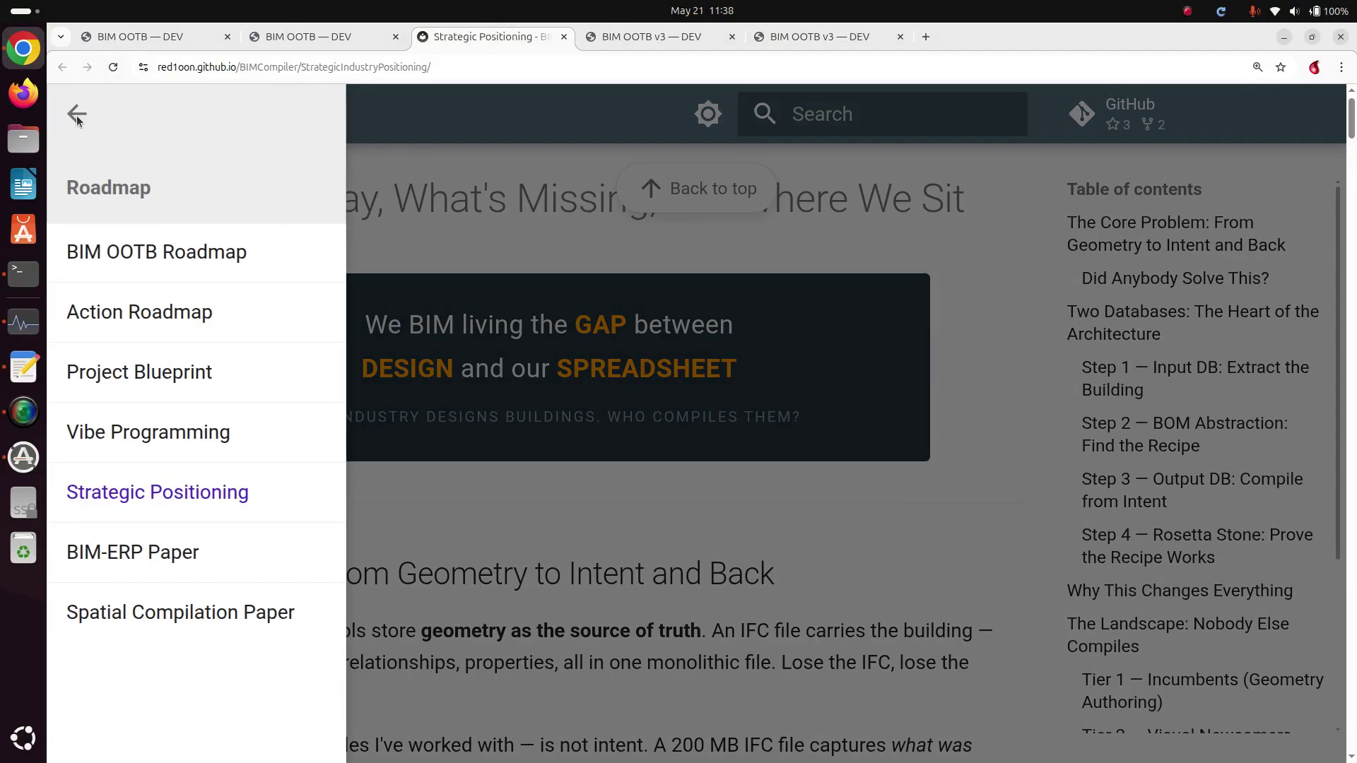
pyautogui.click(146, 252)
pyautogui.scroll(-2, 359, 433)
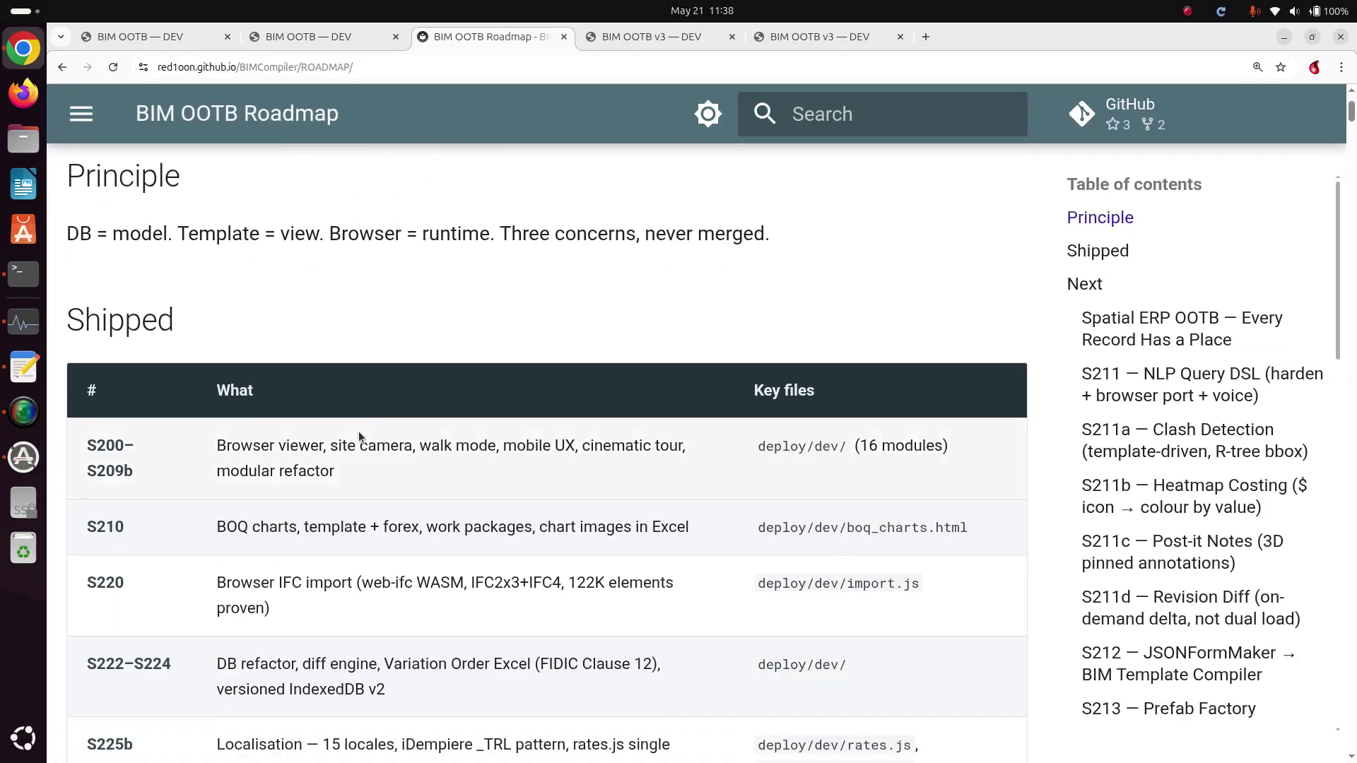
pyautogui.scroll(1, 358, 433)
pyautogui.scroll(1, 358, 437)
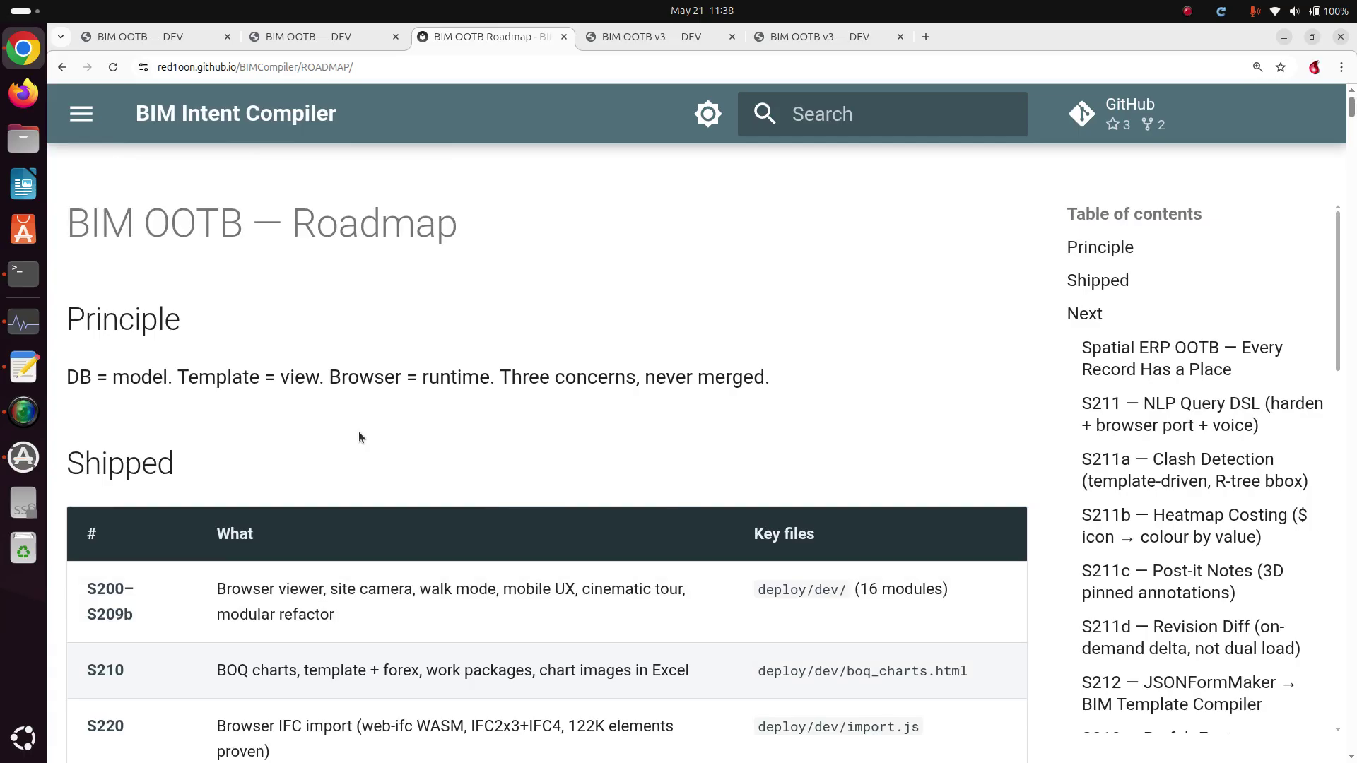
# - Reduce the page zoom to 150% and read through the roadmap's Shipped and Next sections
pyautogui.hotkey('ctrl', '-')
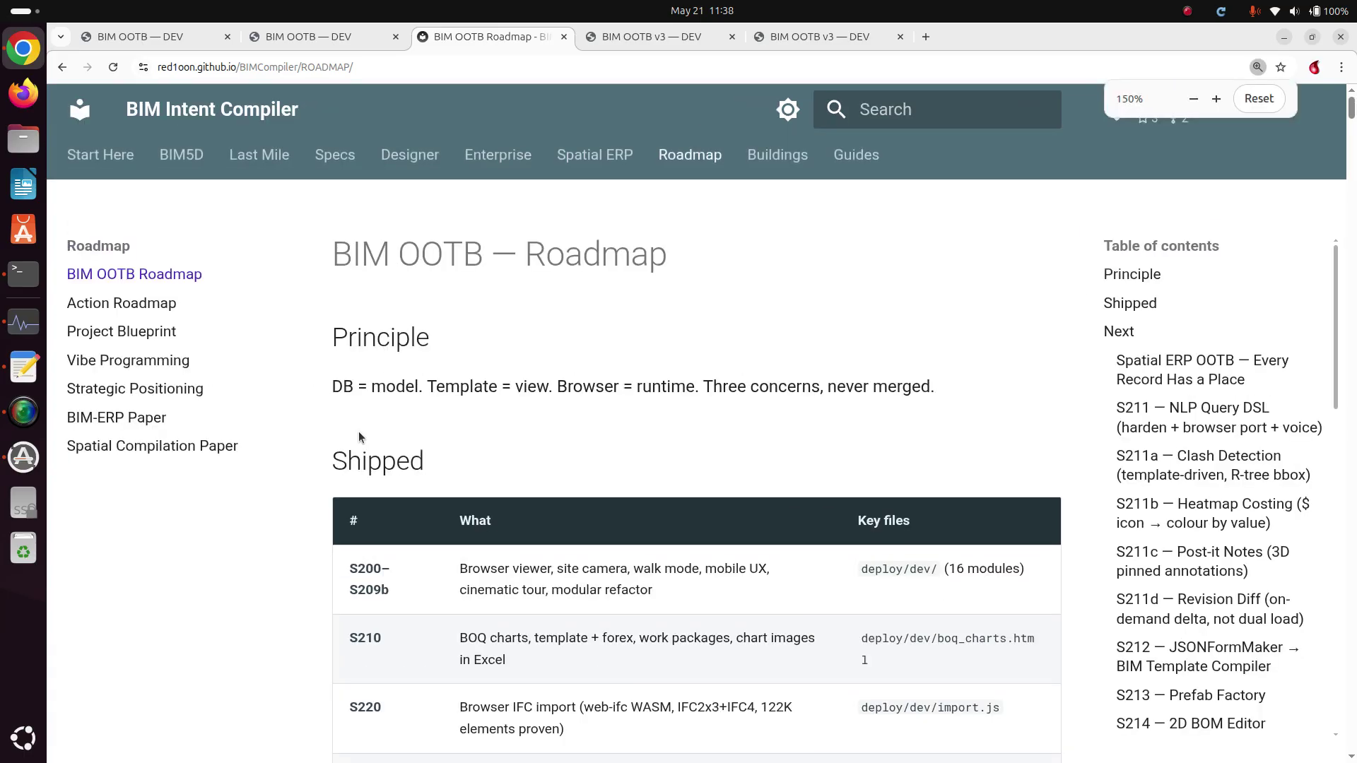
pyautogui.scroll(-1, 358, 437)
pyautogui.scroll(-15, 359, 432)
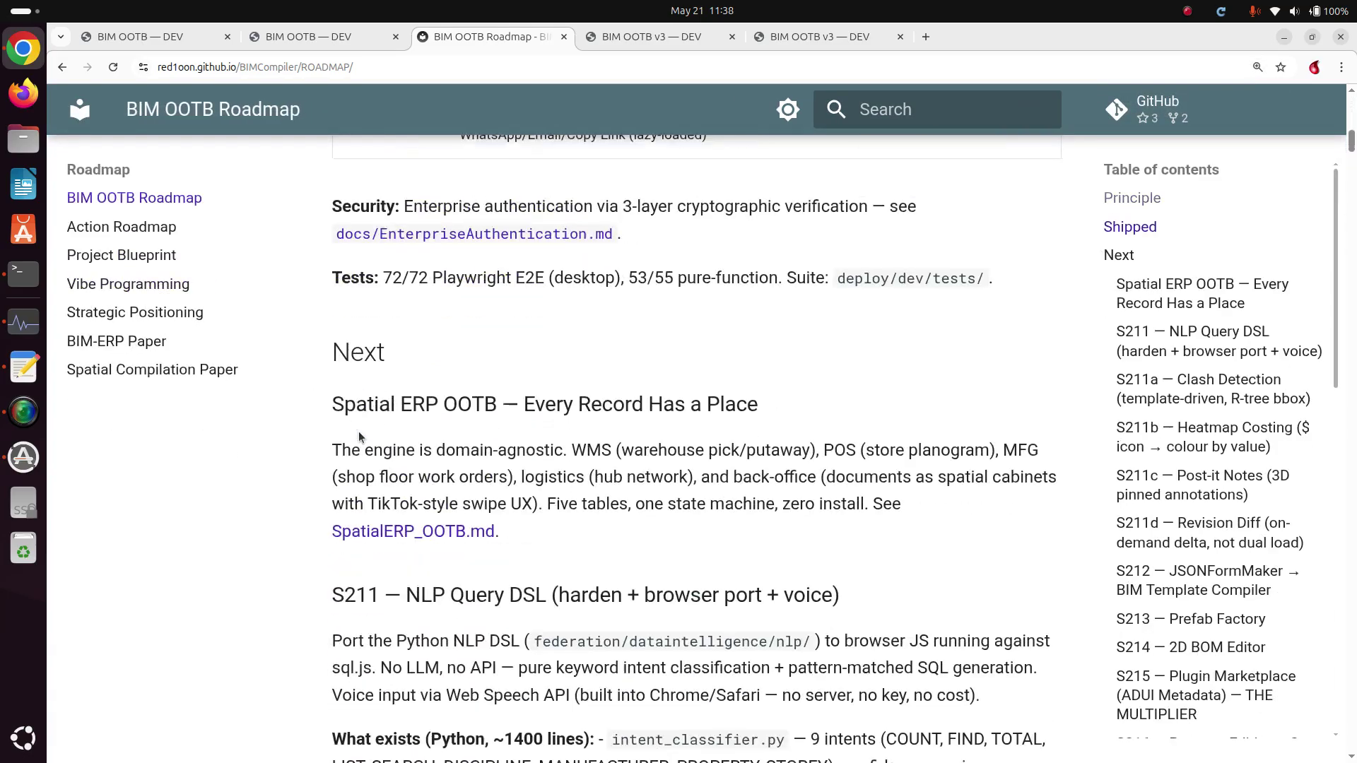
pyautogui.scroll(-1, 358, 437)
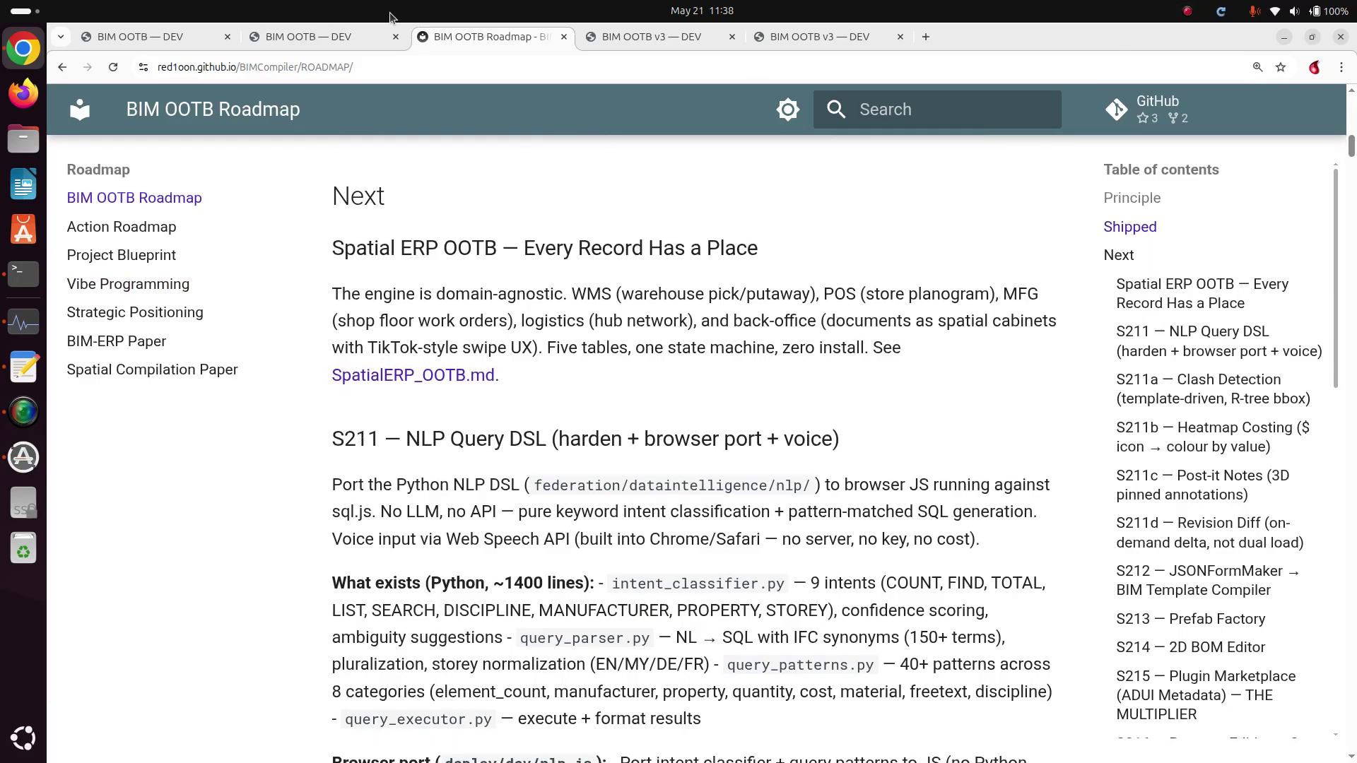
# - Check the Clinic model in its open viewer and return to the SampleHouse viewer's Red Pill grid
pyautogui.click(681, 40)
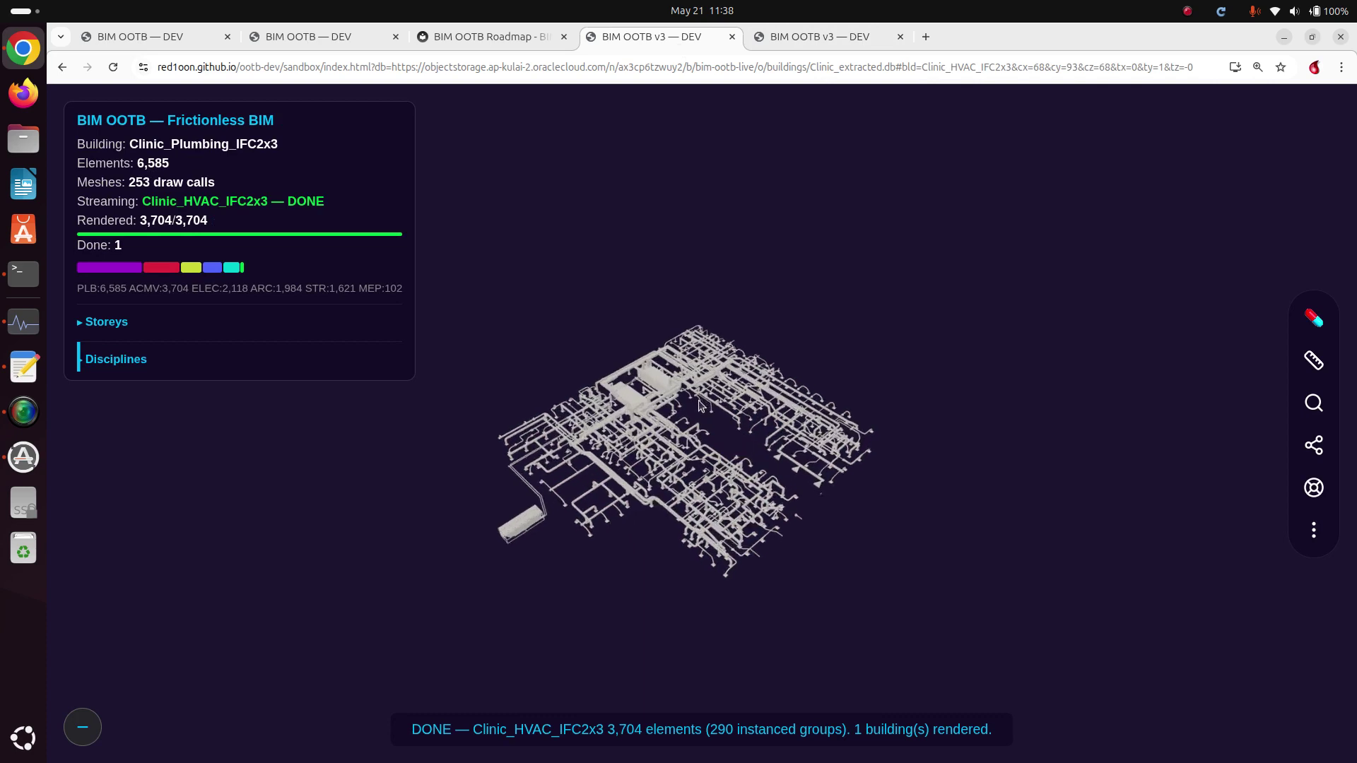
pyautogui.click(782, 39)
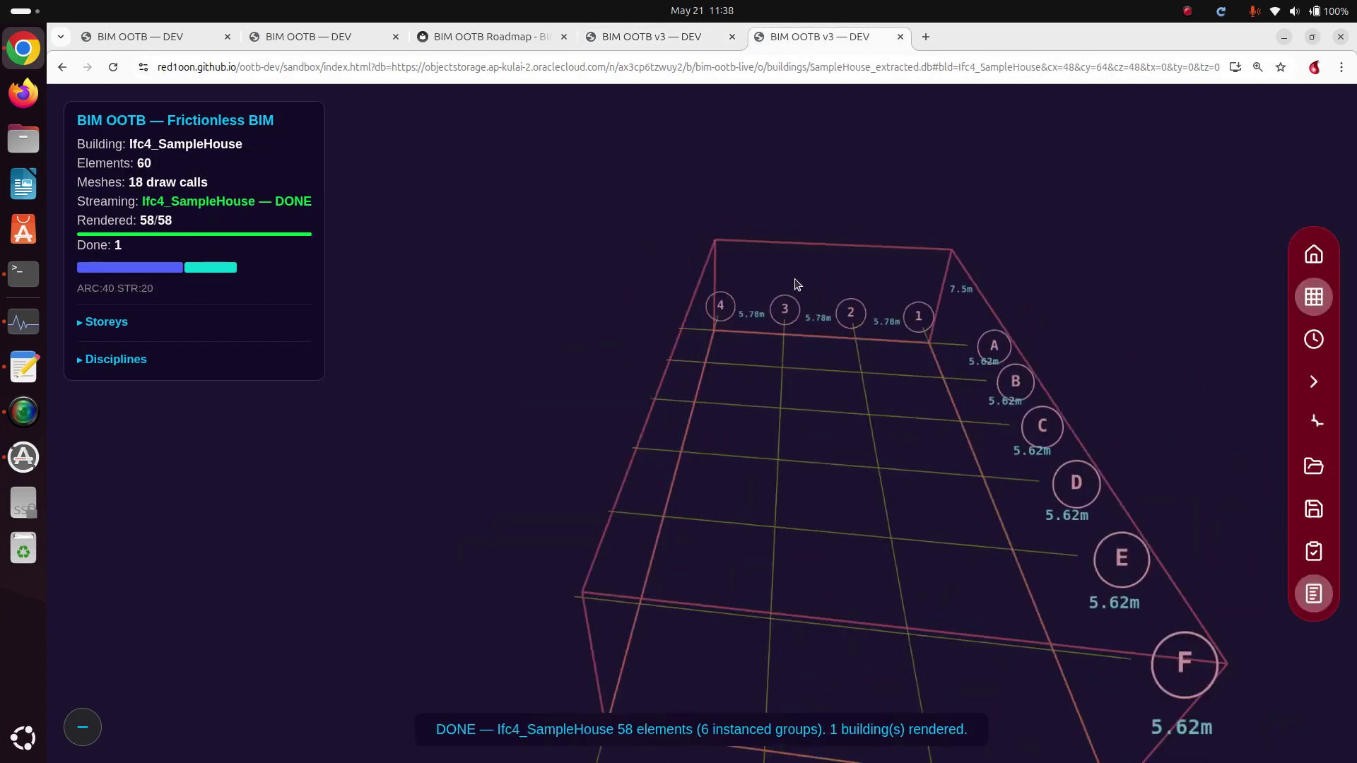